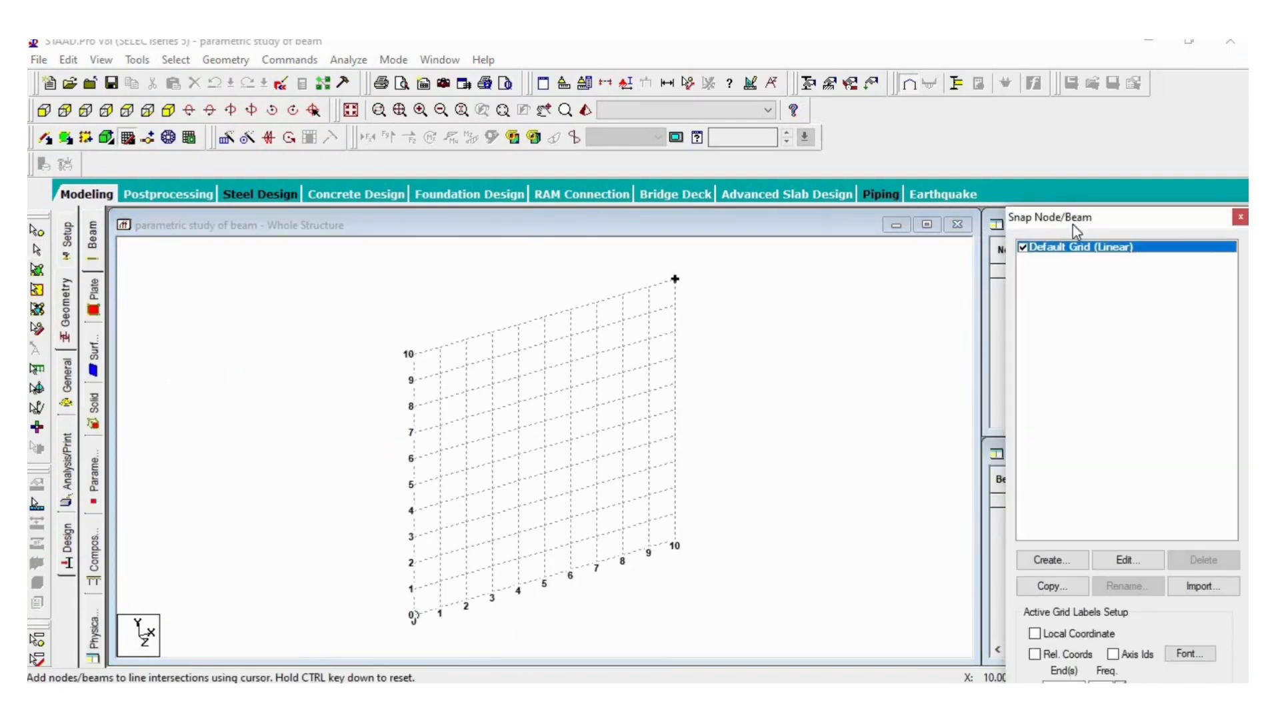
- Switch the default linear snap grid to the X-Z plane
drag(1074, 225, 1022, 134)
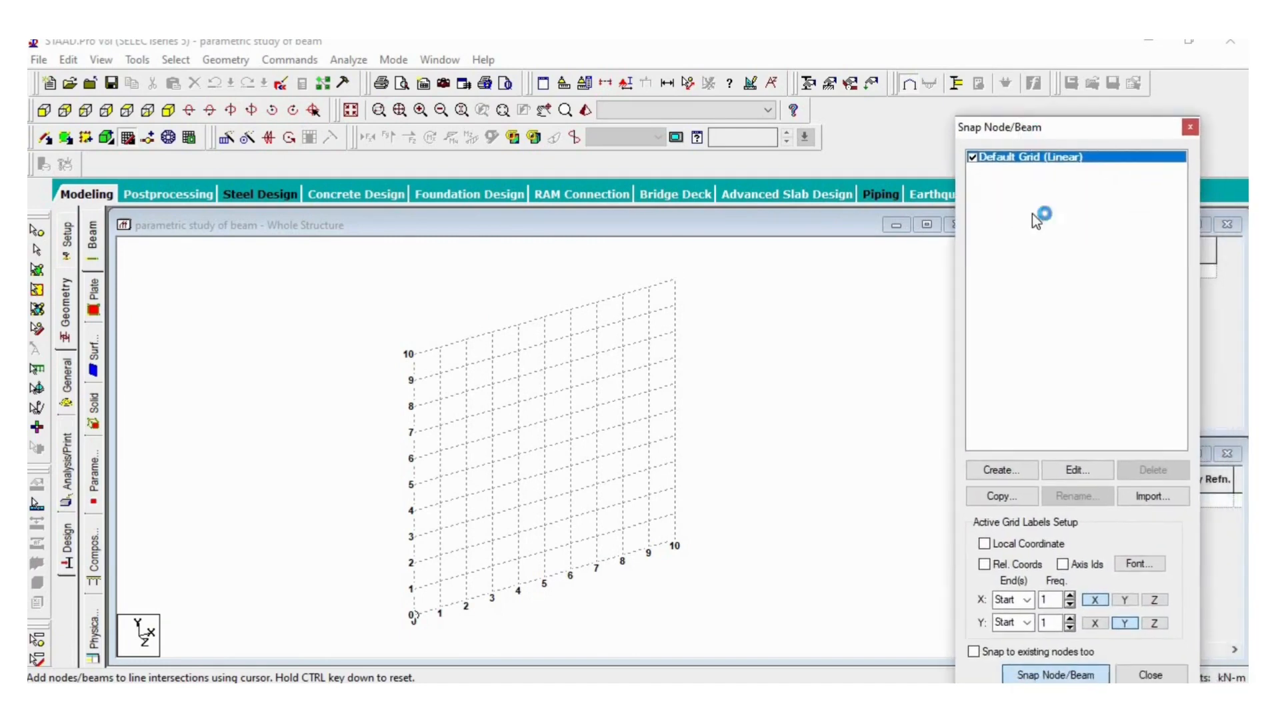
click(1080, 471)
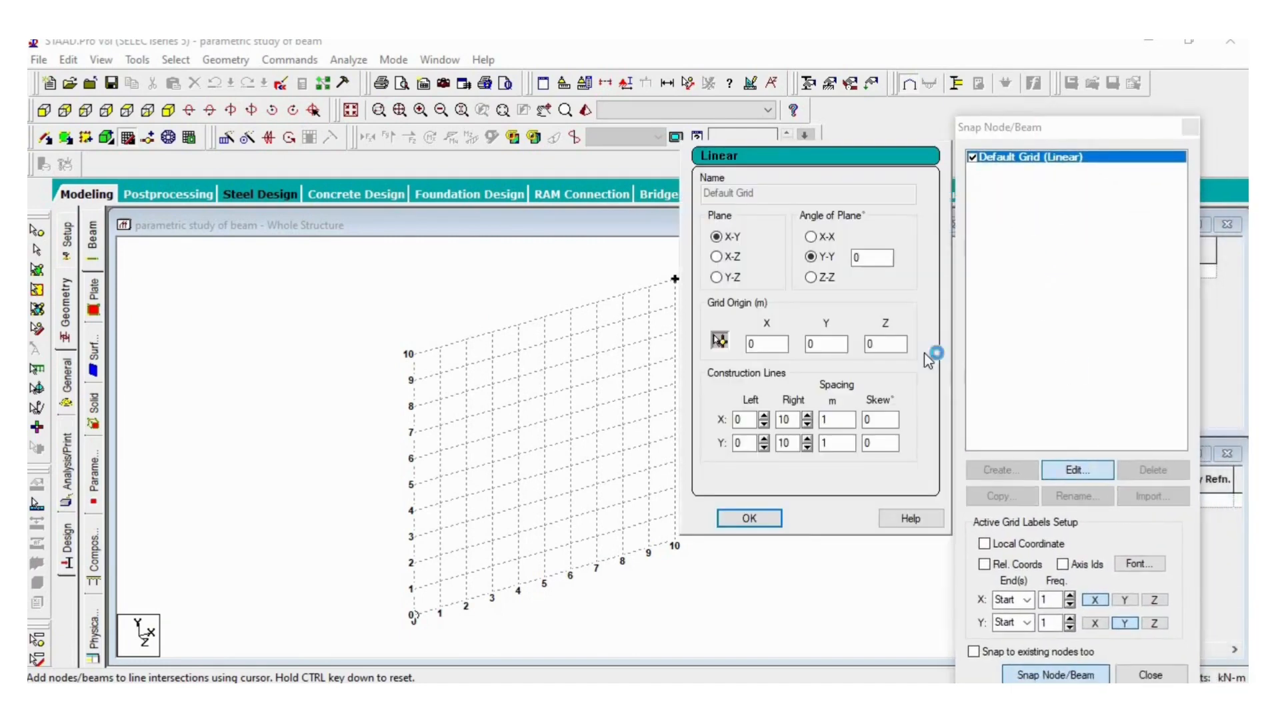
click(717, 259)
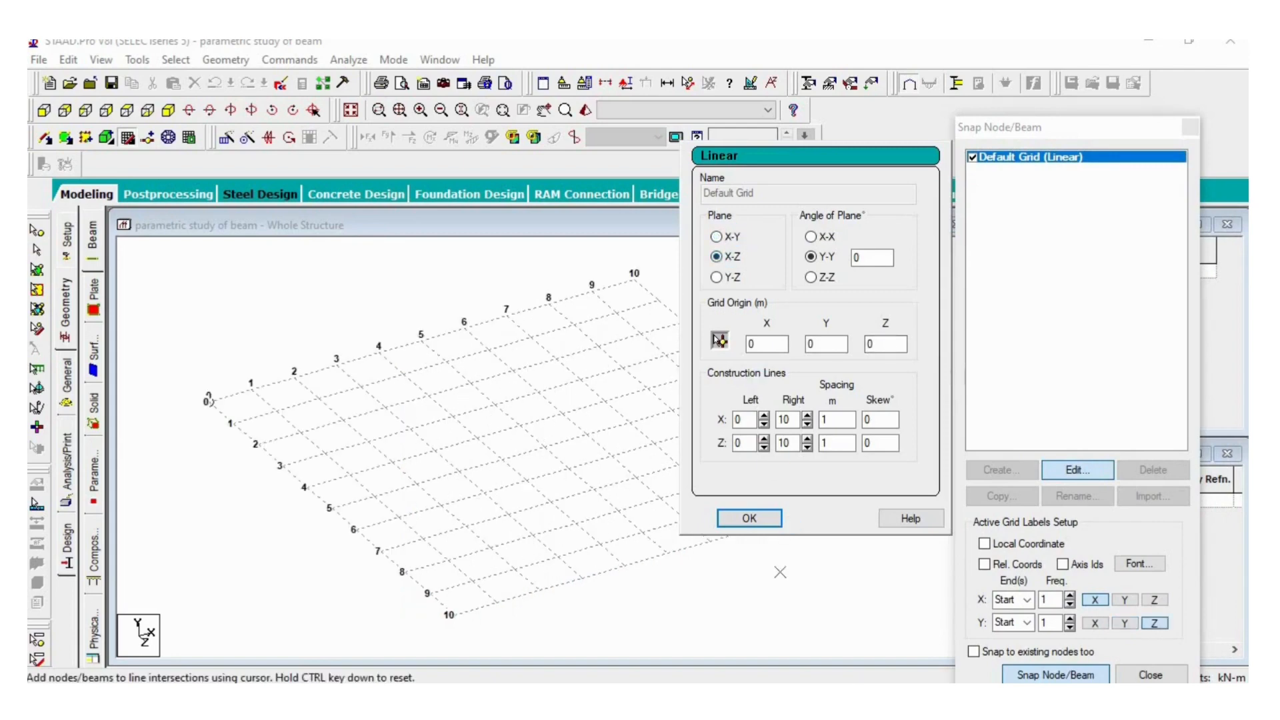
click(749, 519)
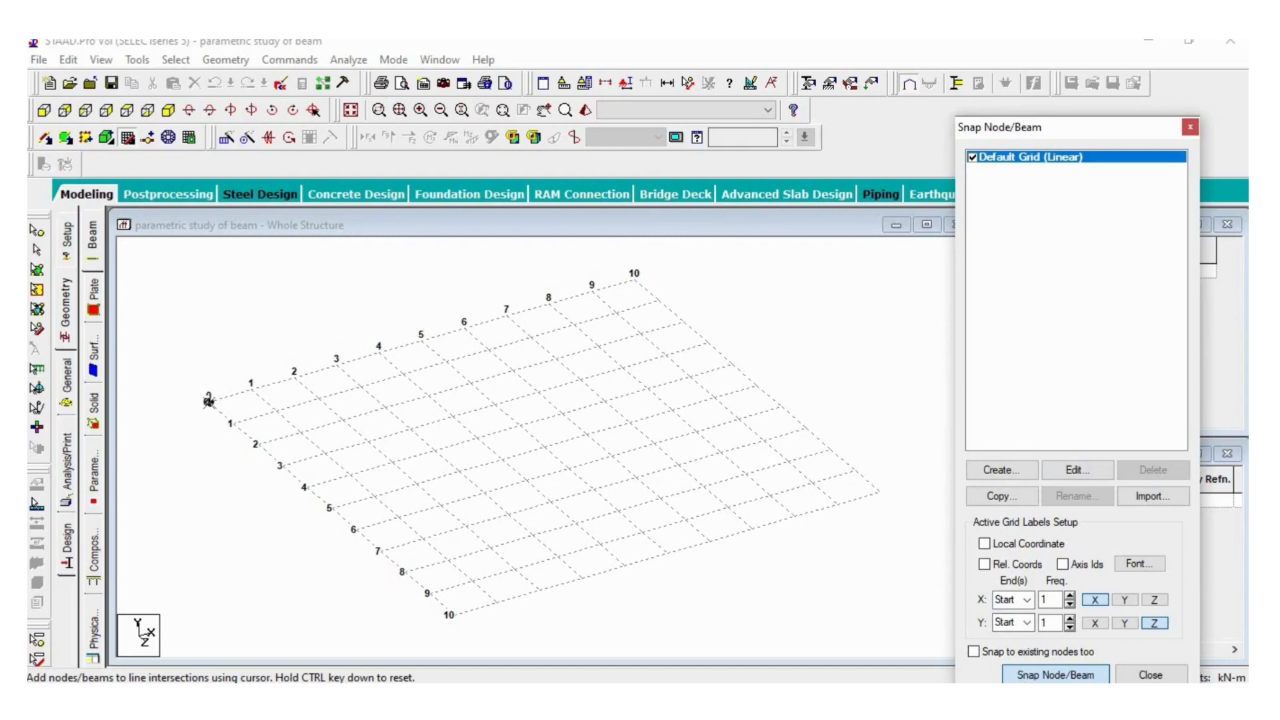
- Draw a closed 7 m by 5 m beam perimeter from the origin, with intermediate nodes at X = 2 and 5 m on both long sides
click(209, 400)
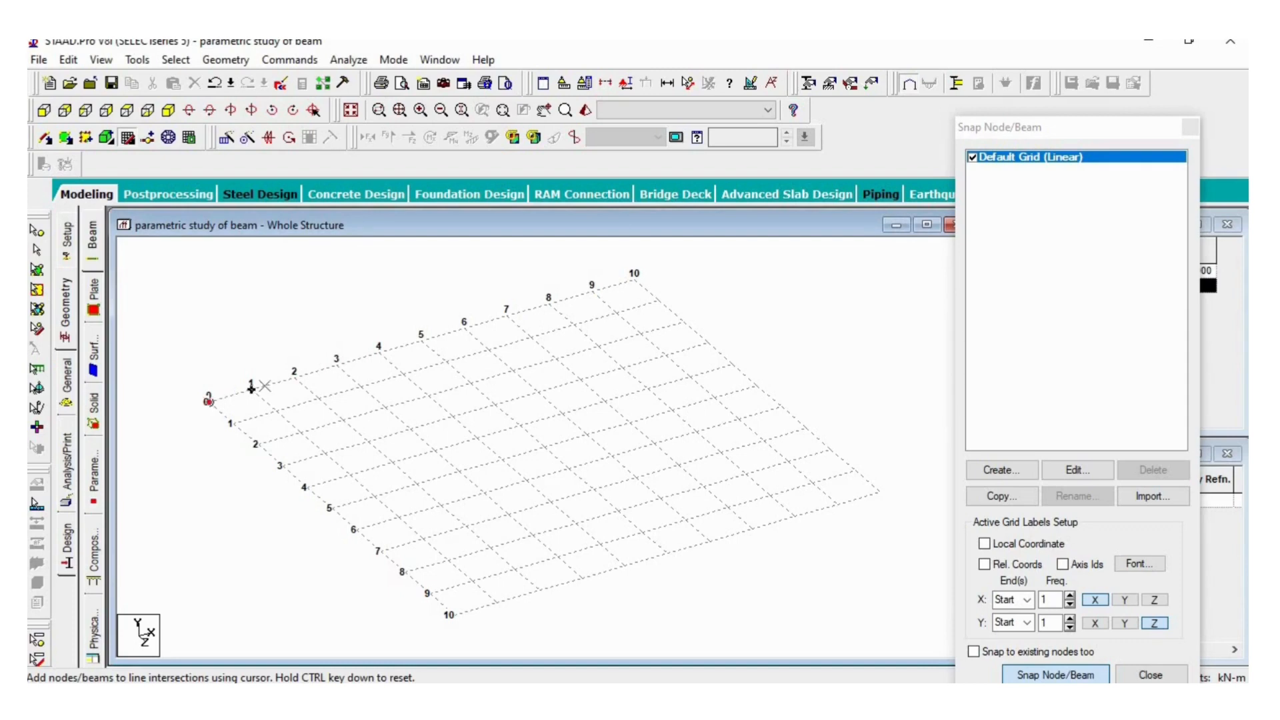
click(295, 378)
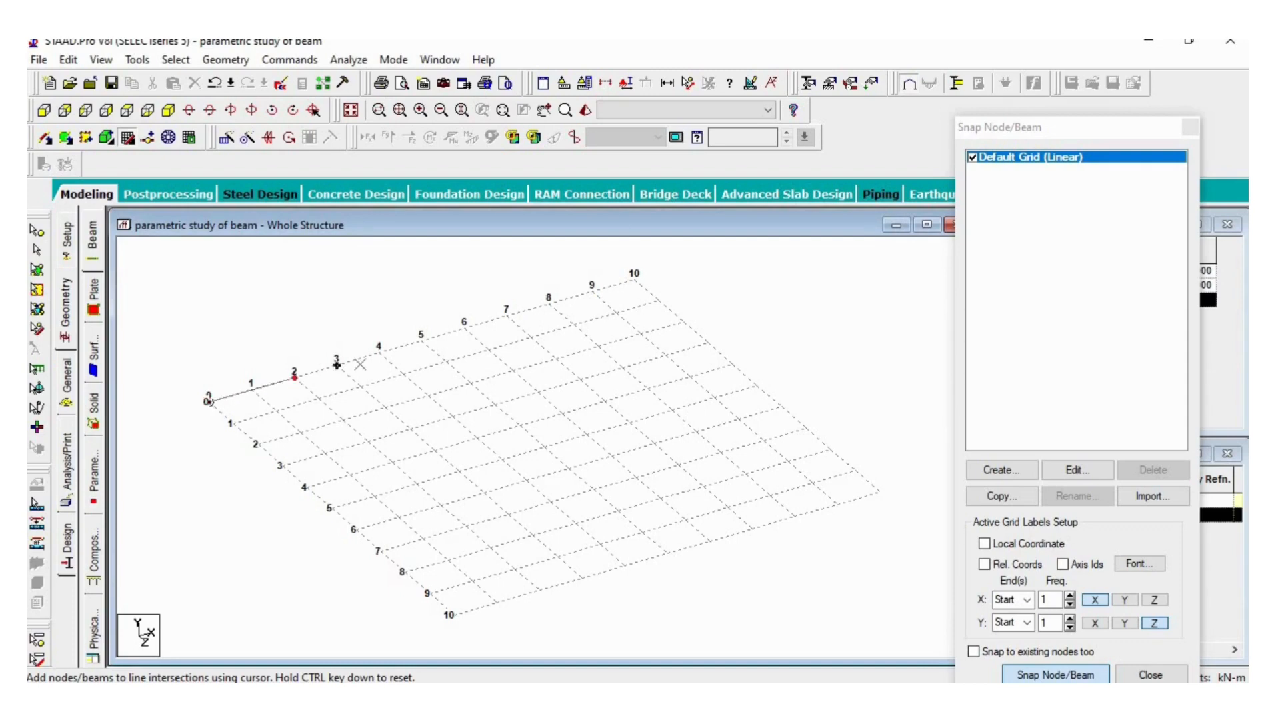
click(421, 341)
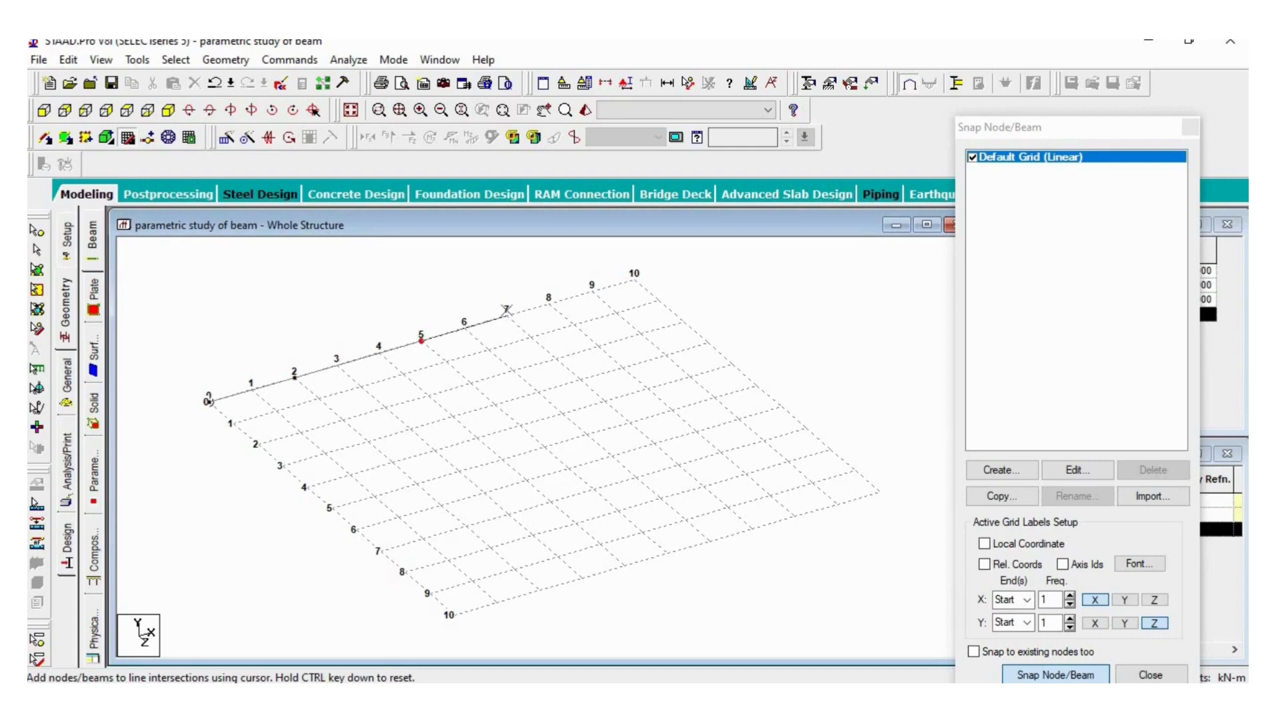
click(507, 316)
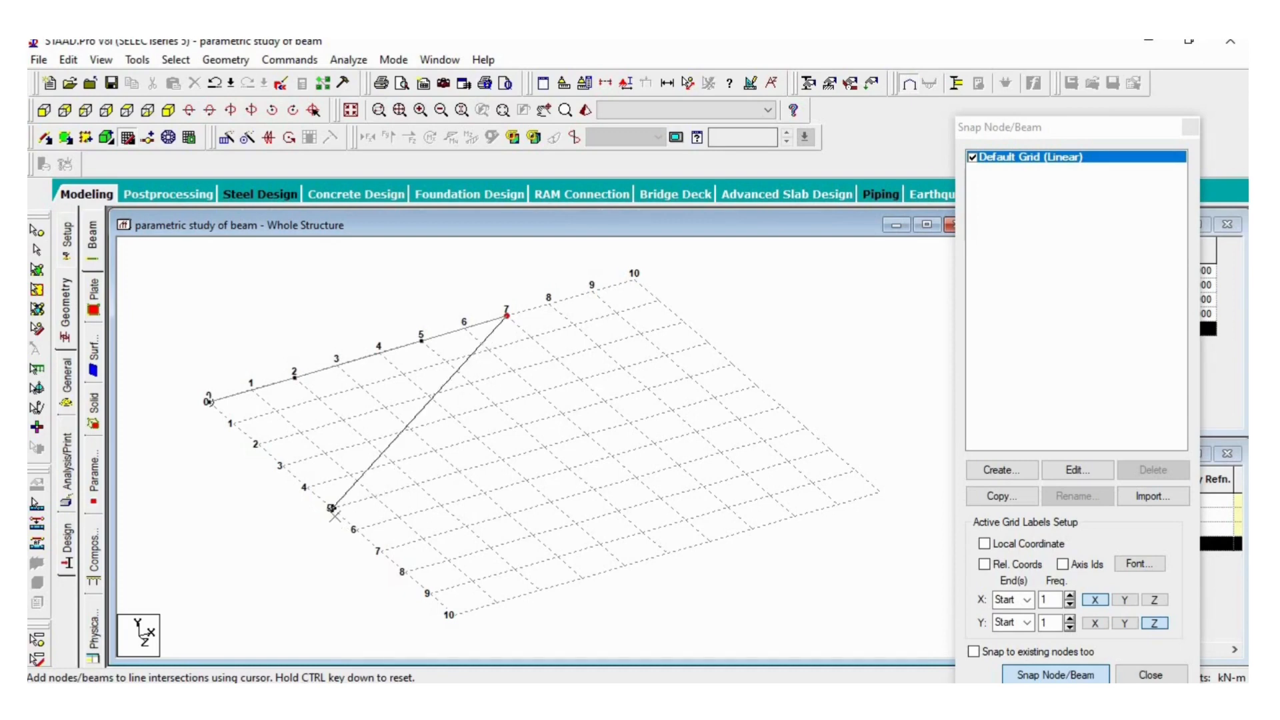
click(629, 422)
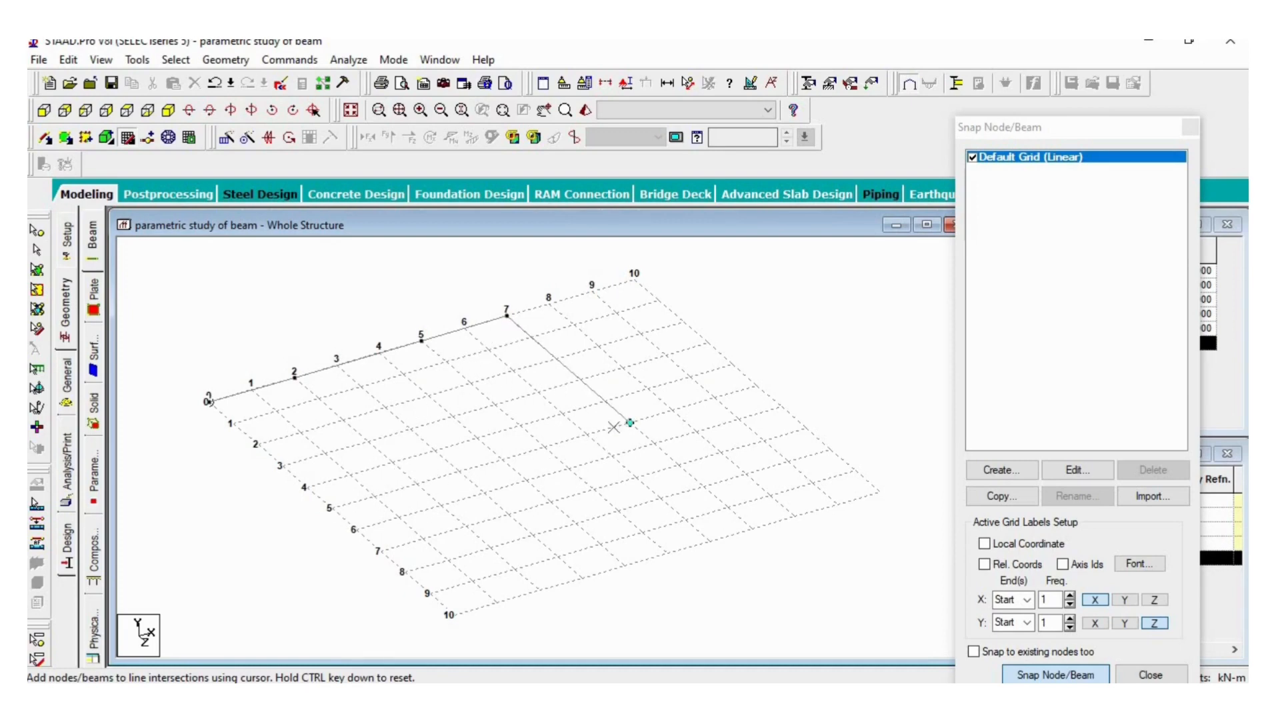
click(544, 446)
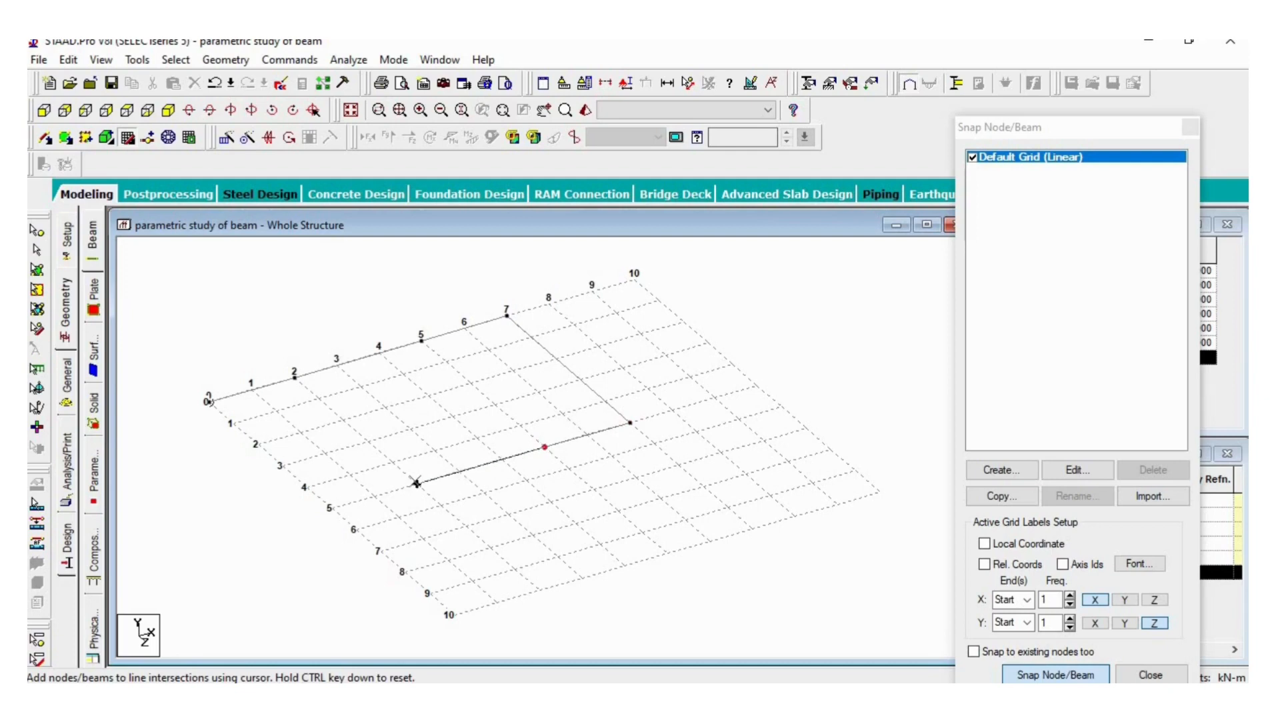
click(417, 484)
click(331, 508)
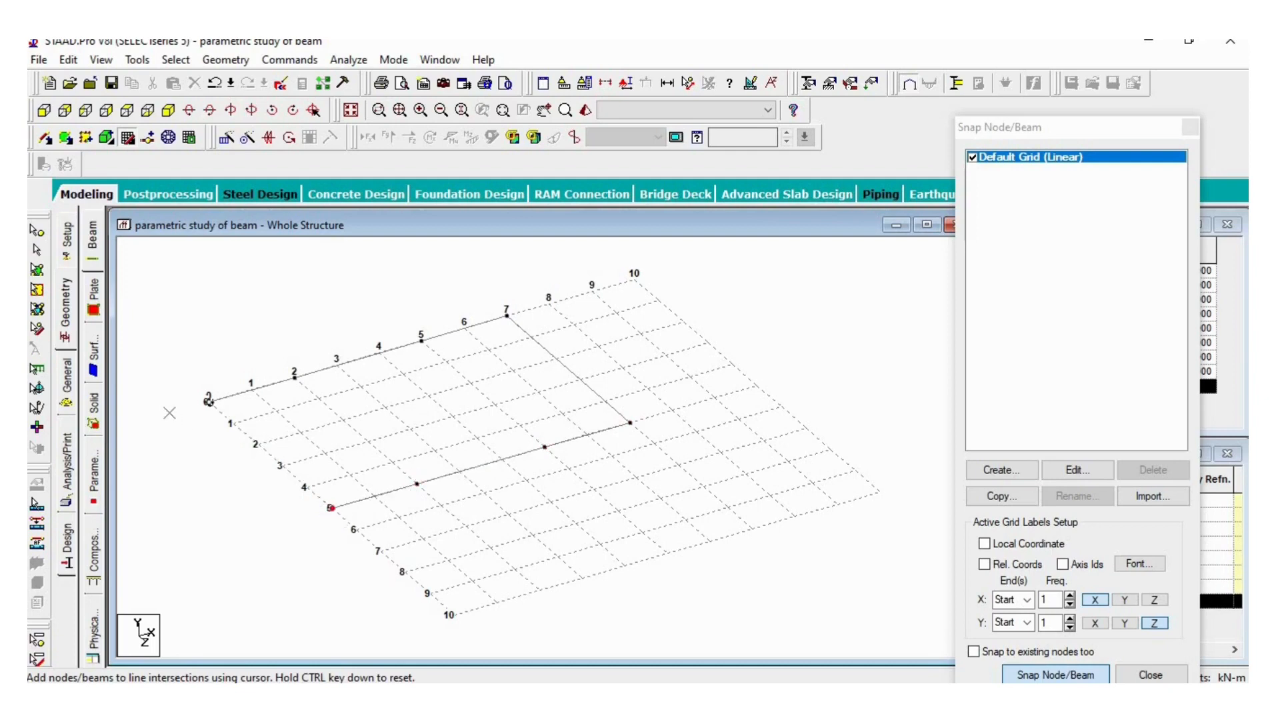
click(205, 403)
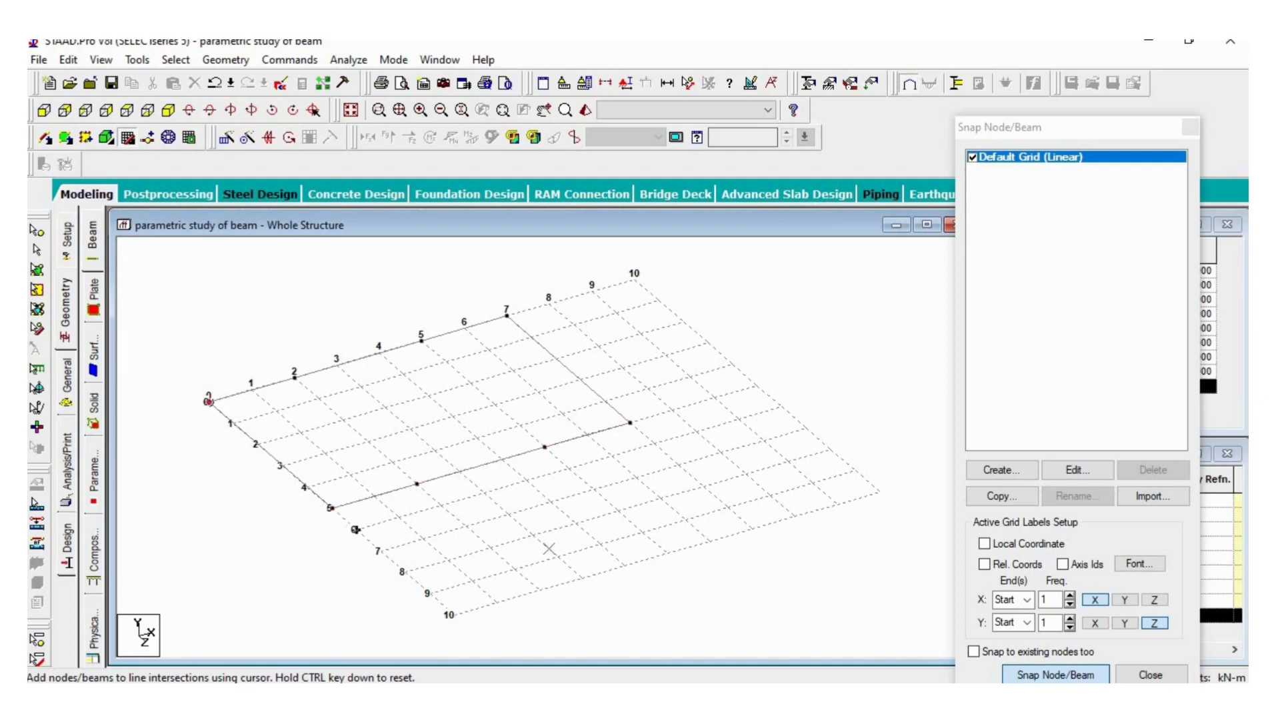
- Add 5 m cross beams between the long sides at X = 2 m and X = 5 m, then hide the grid and finish beam drawing
click(1037, 673)
click(295, 378)
click(417, 484)
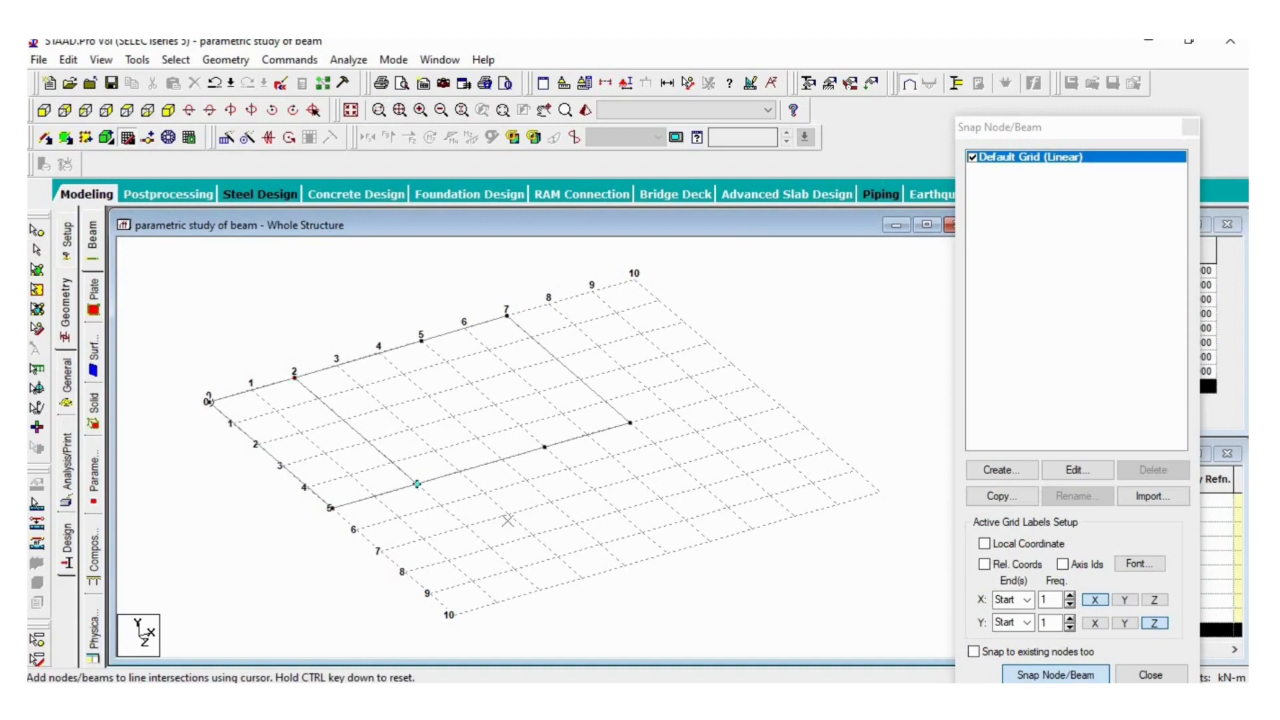
click(1031, 674)
click(421, 341)
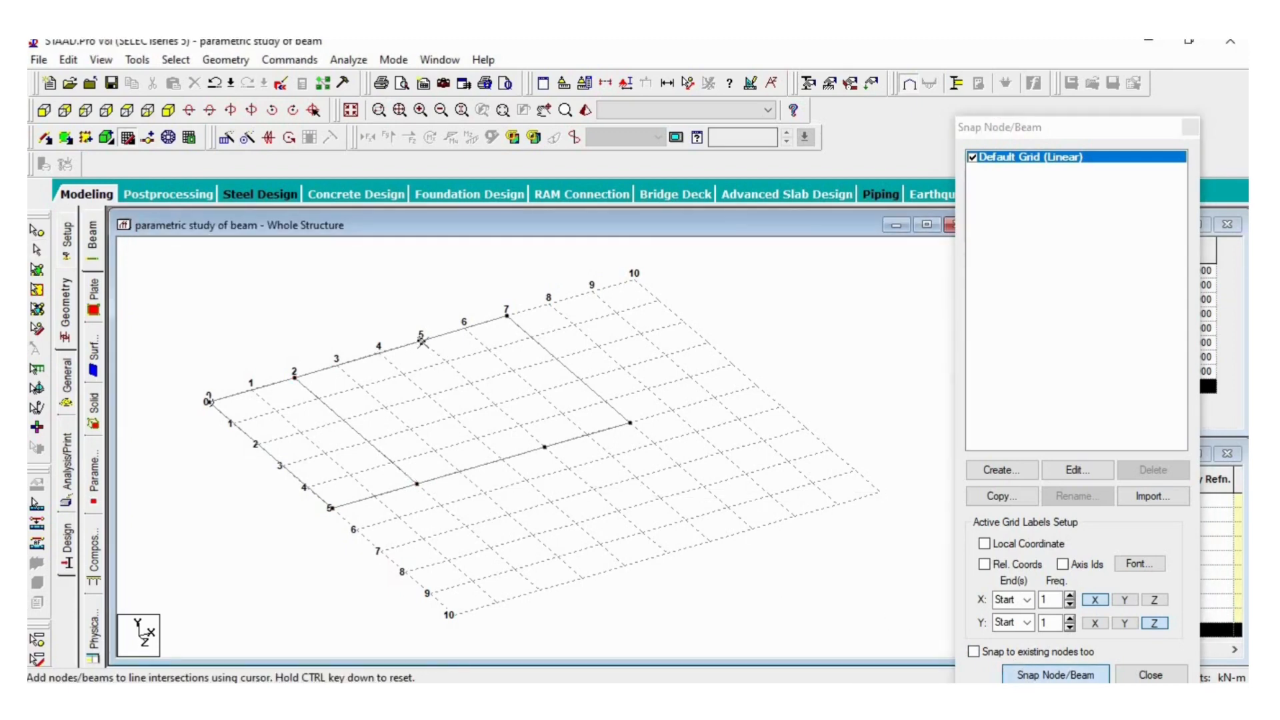
click(545, 447)
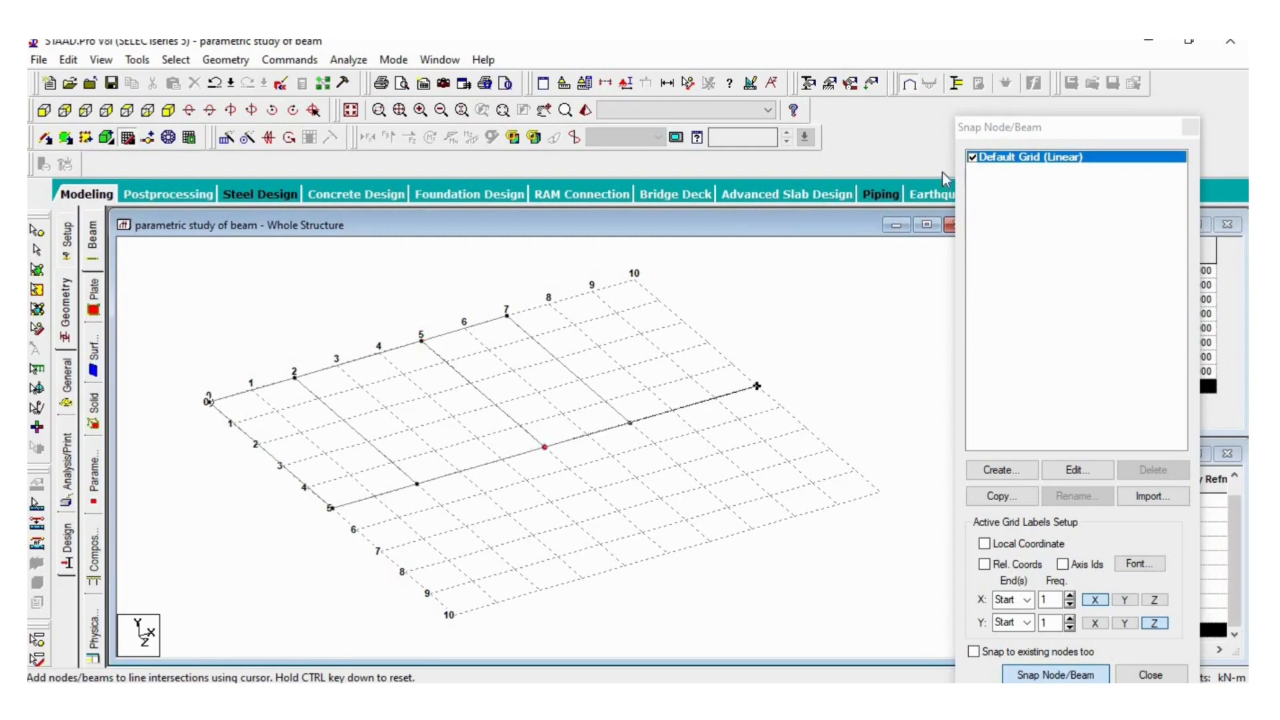
click(973, 158)
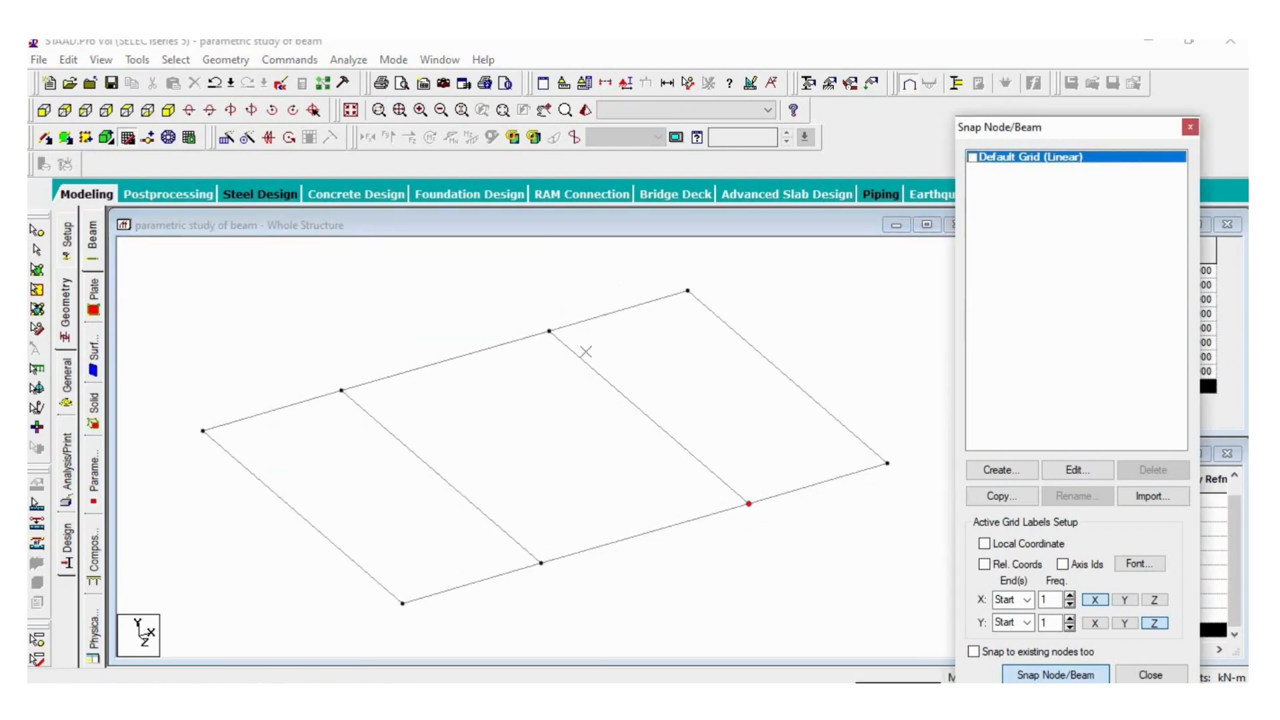
click(1191, 128)
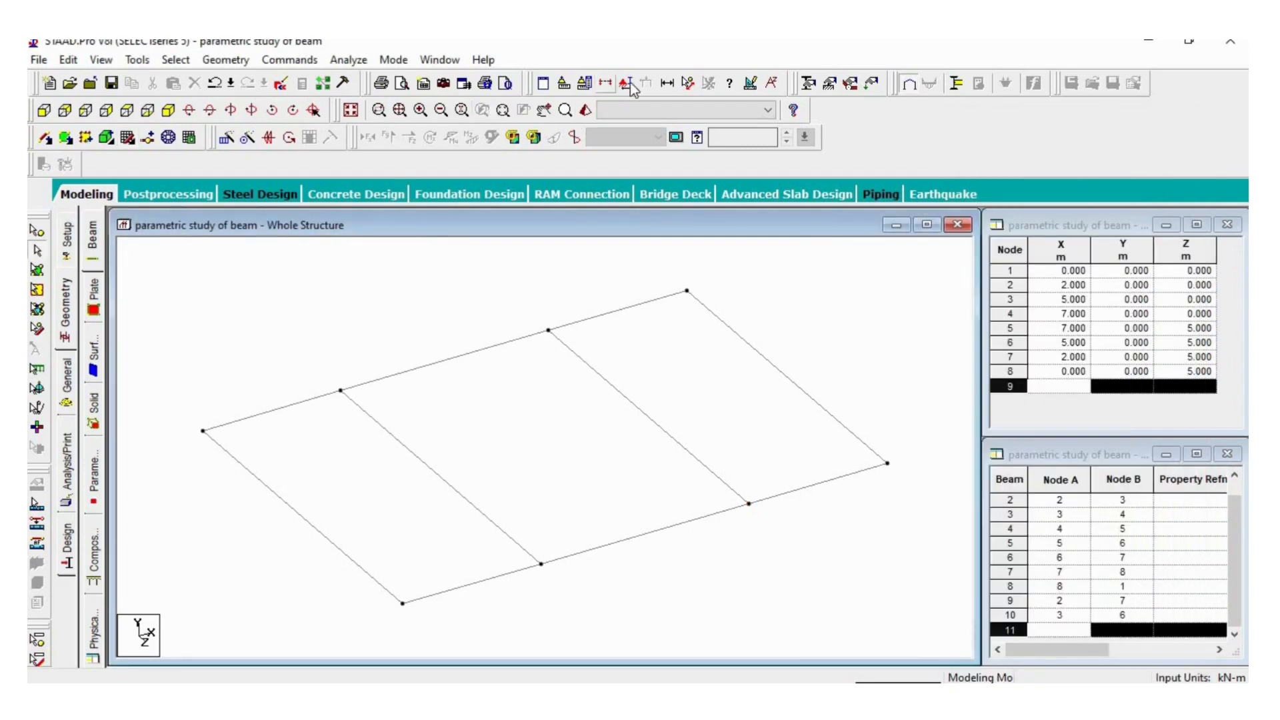
- Display the beam dimensions for the whole view
click(665, 84)
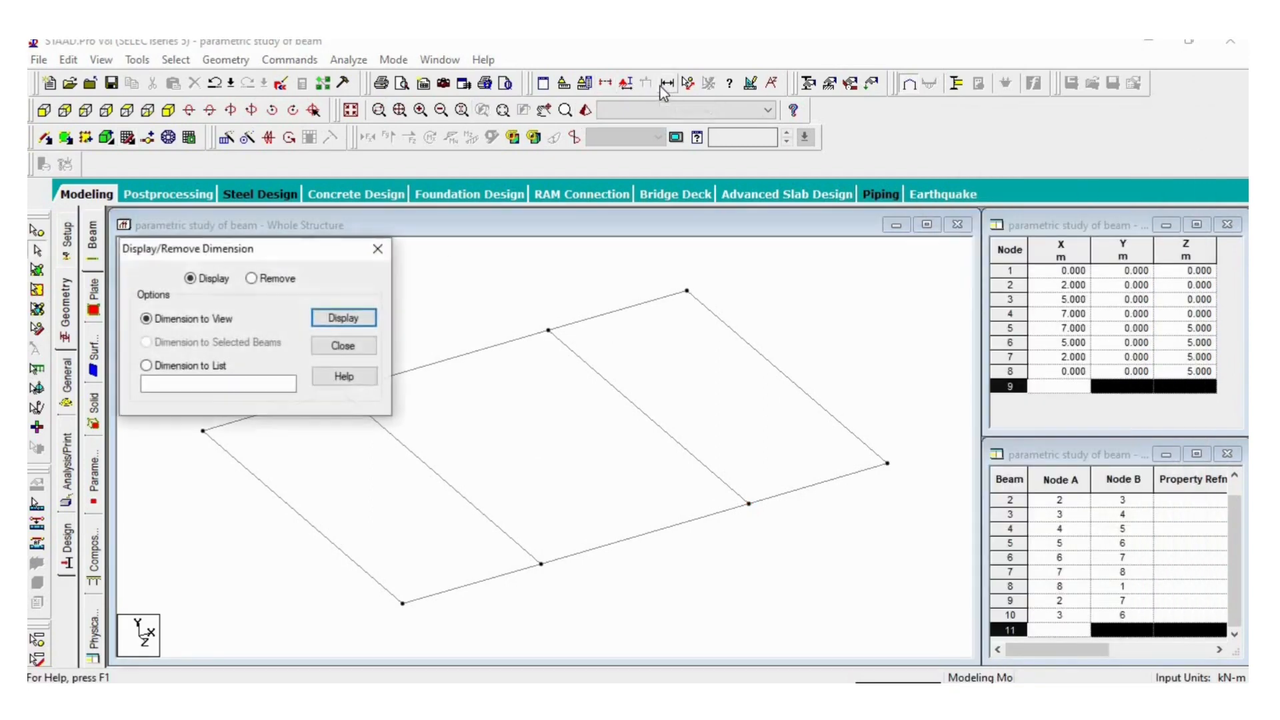
click(355, 323)
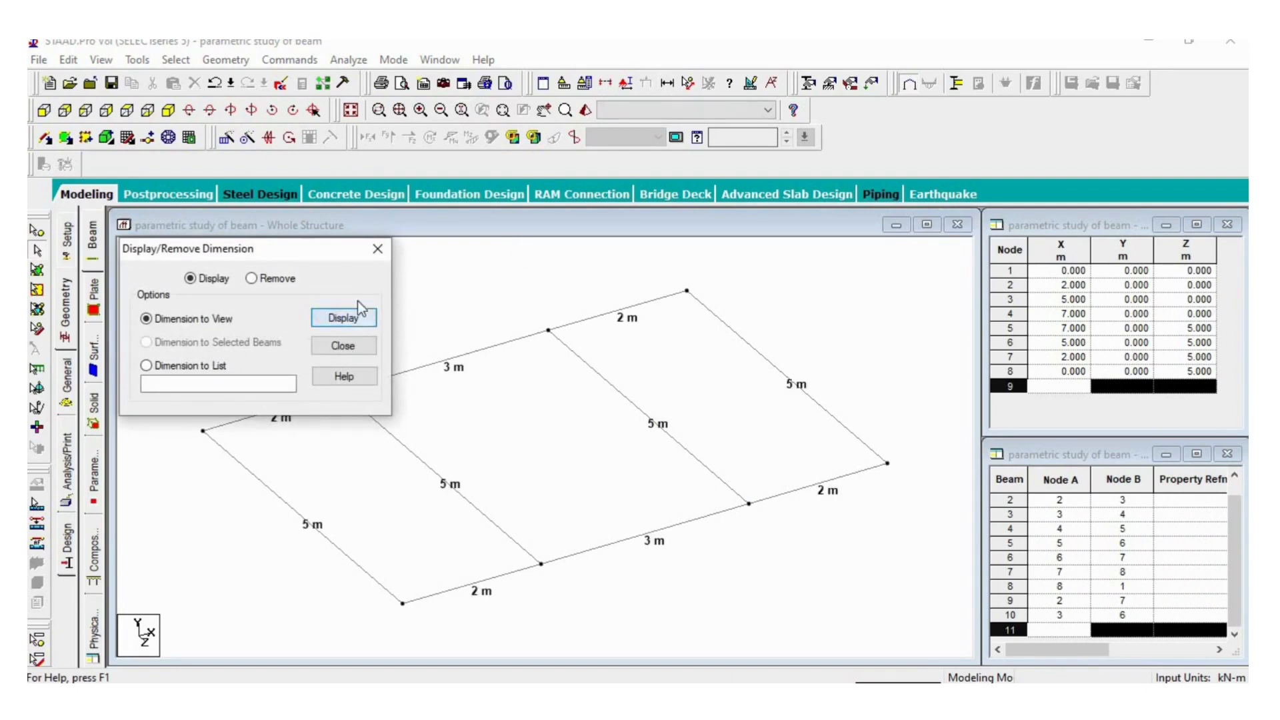
click(377, 249)
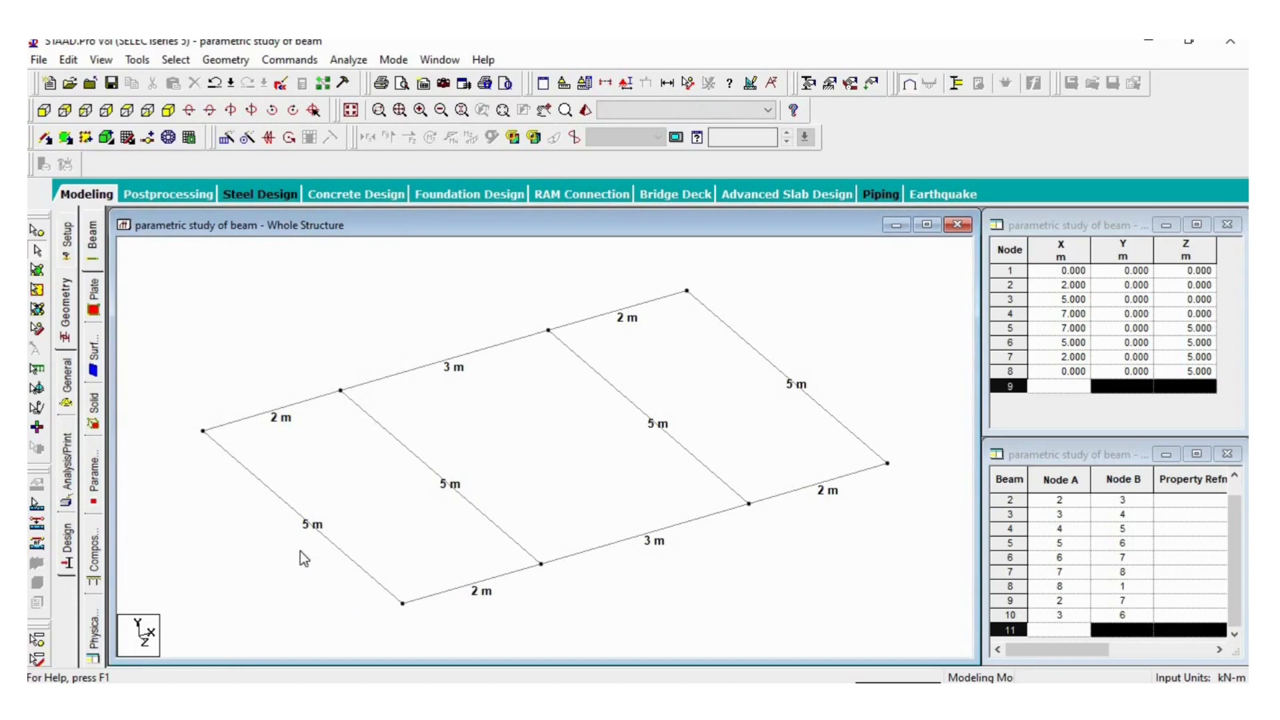
- Define a rectangular concrete section with YD 0.5 m and ZD 0.25 m
click(68, 383)
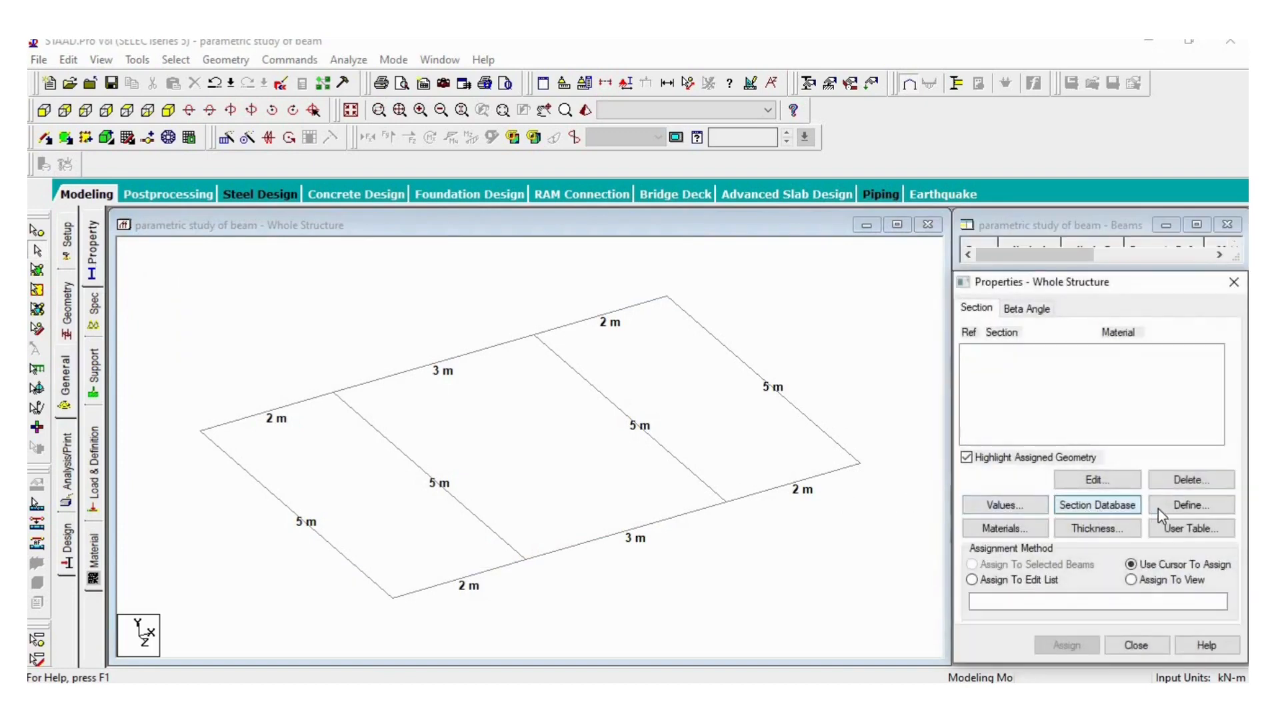
click(1182, 507)
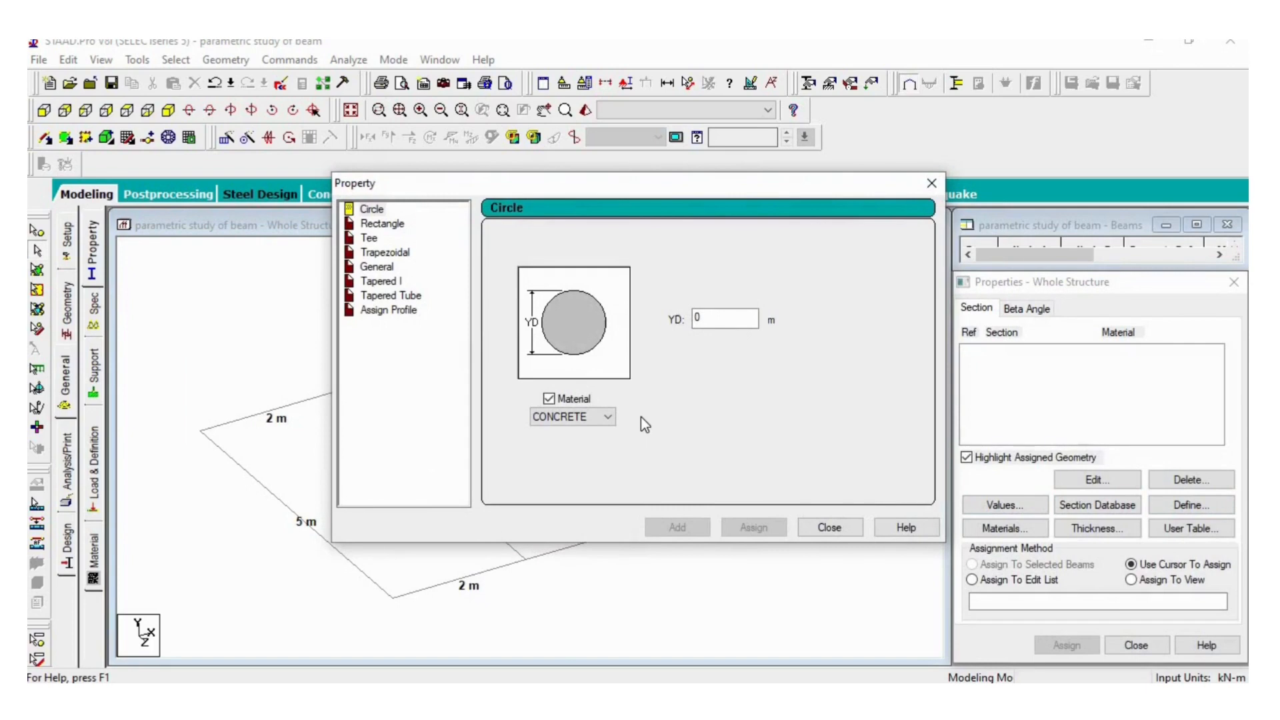
click(389, 226)
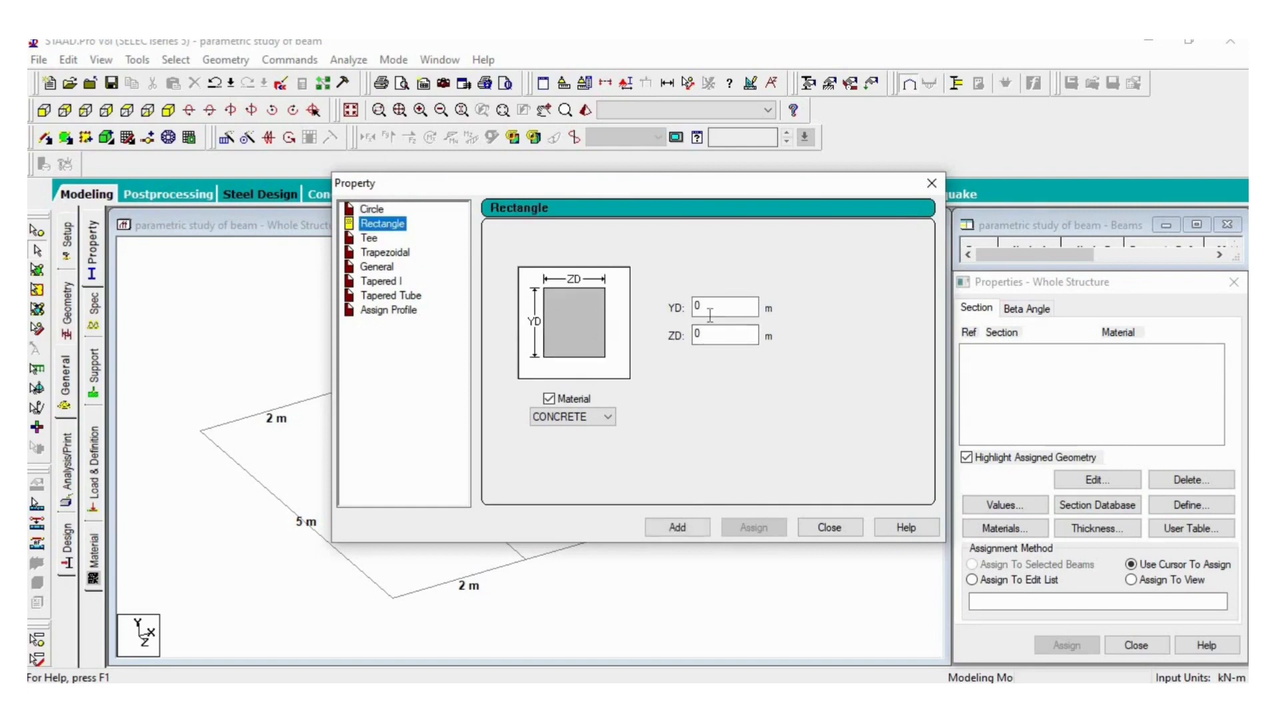
click(714, 308)
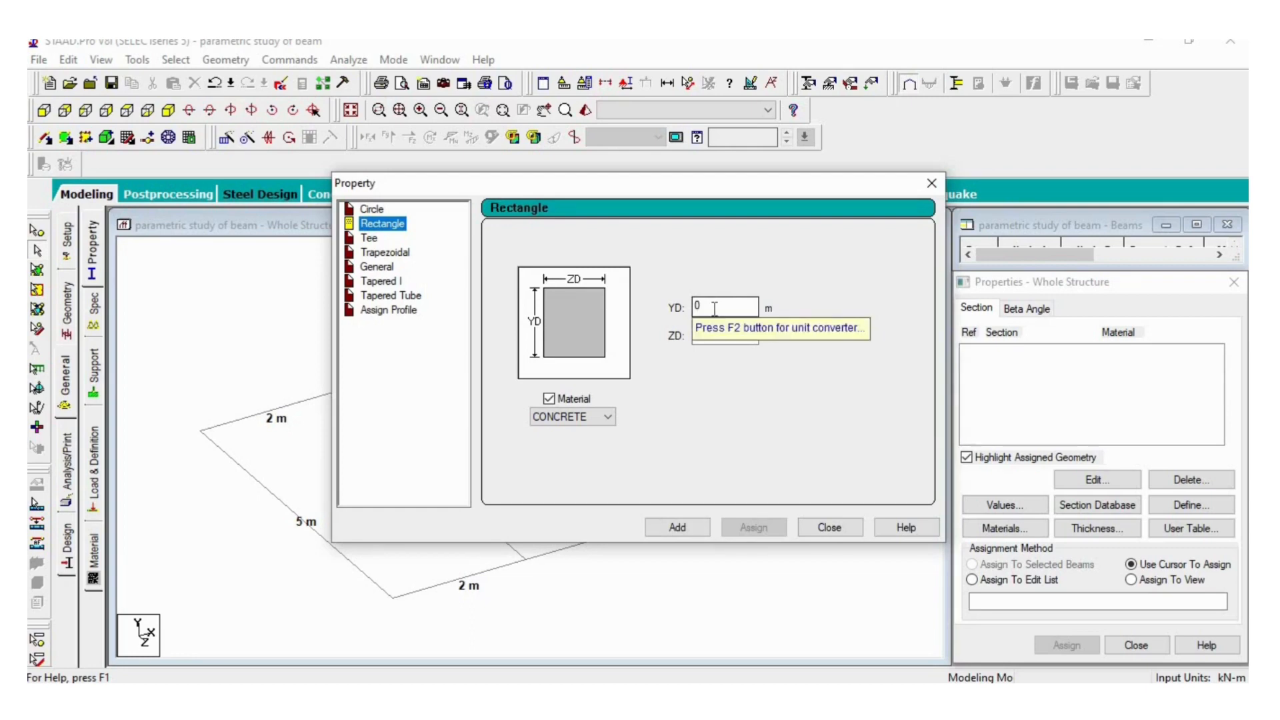
click(714, 308)
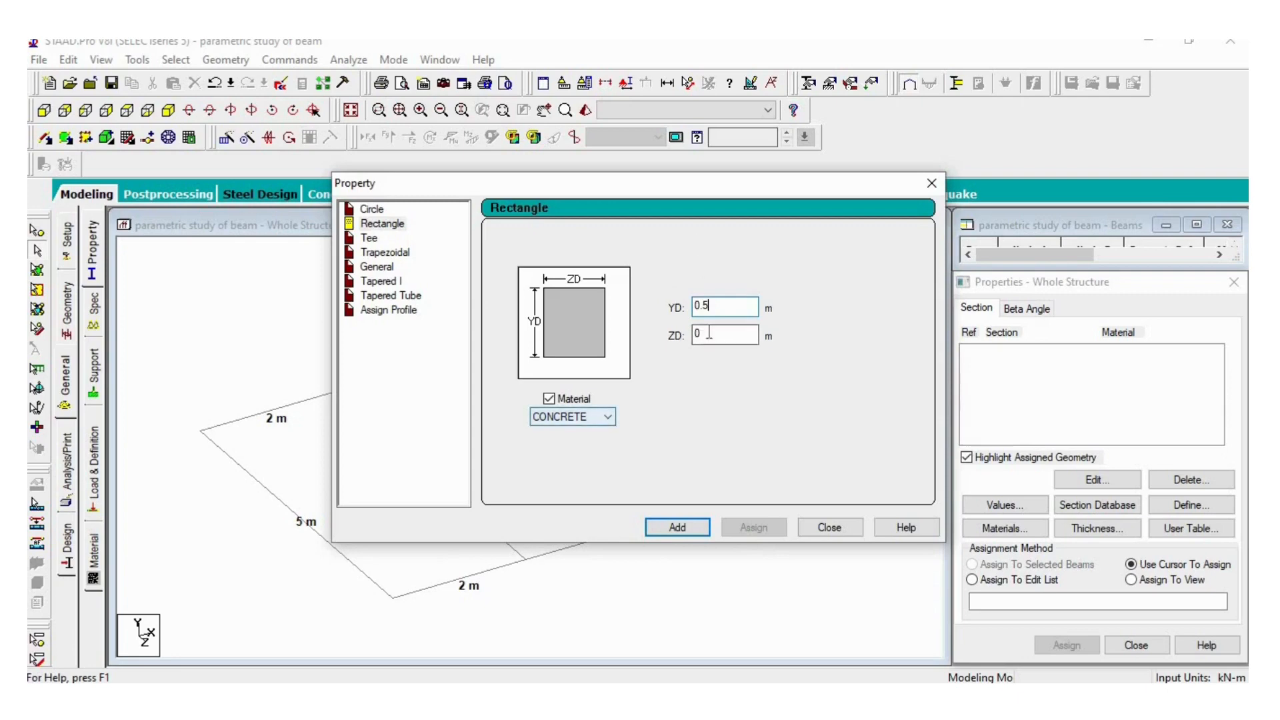
double_click(709, 332)
text(0.25)
click(684, 527)
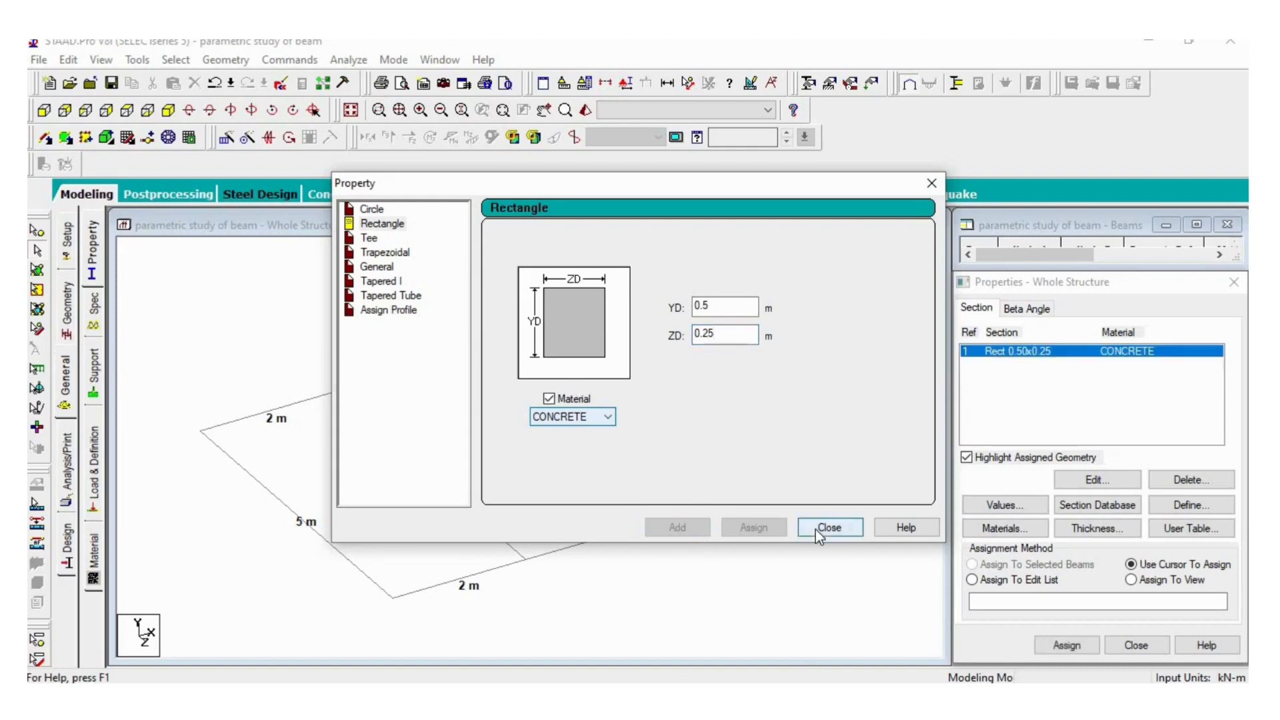
click(814, 530)
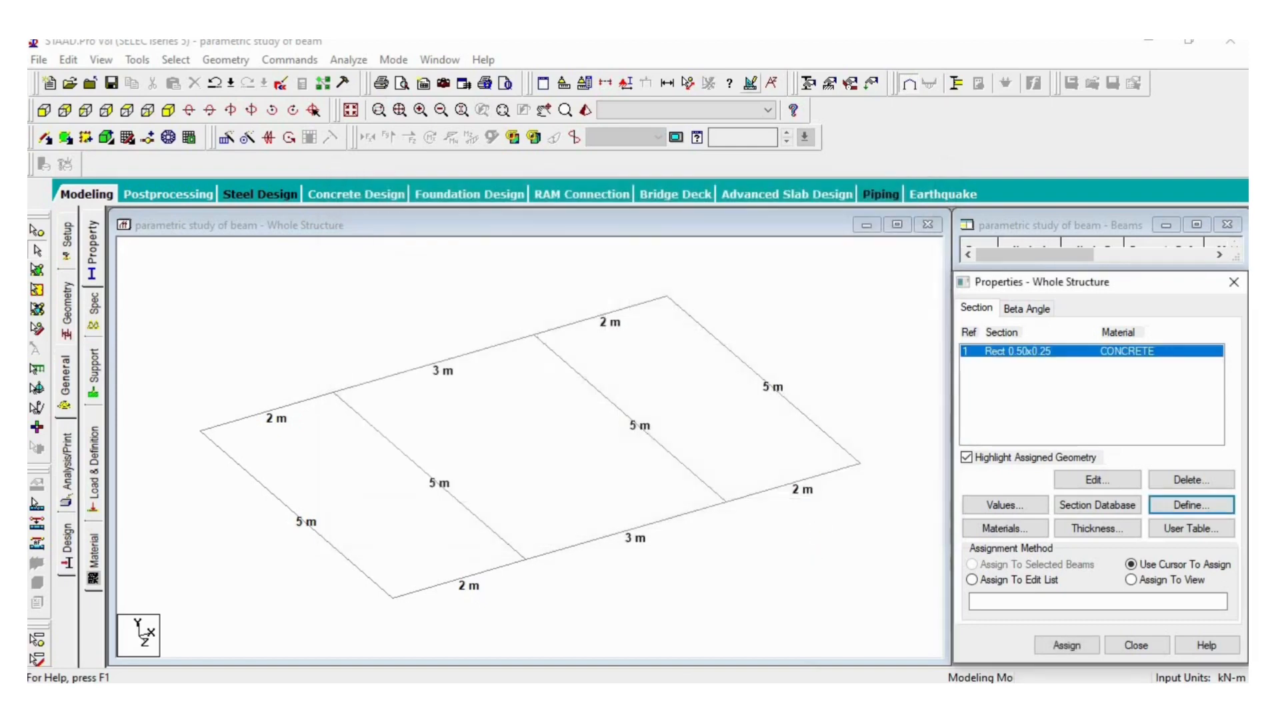
- Define a concrete plate element thickness of 0.15 m at all four nodes
click(1093, 529)
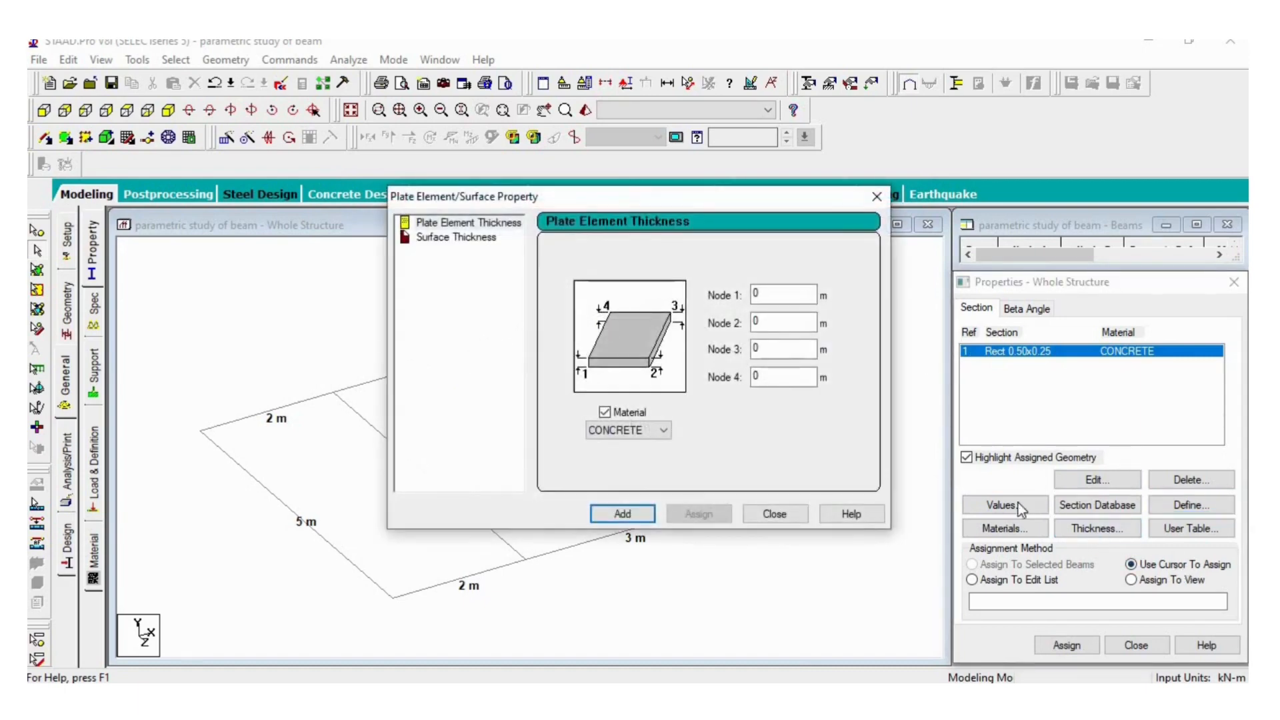
drag(766, 294, 735, 289)
text(0.15)
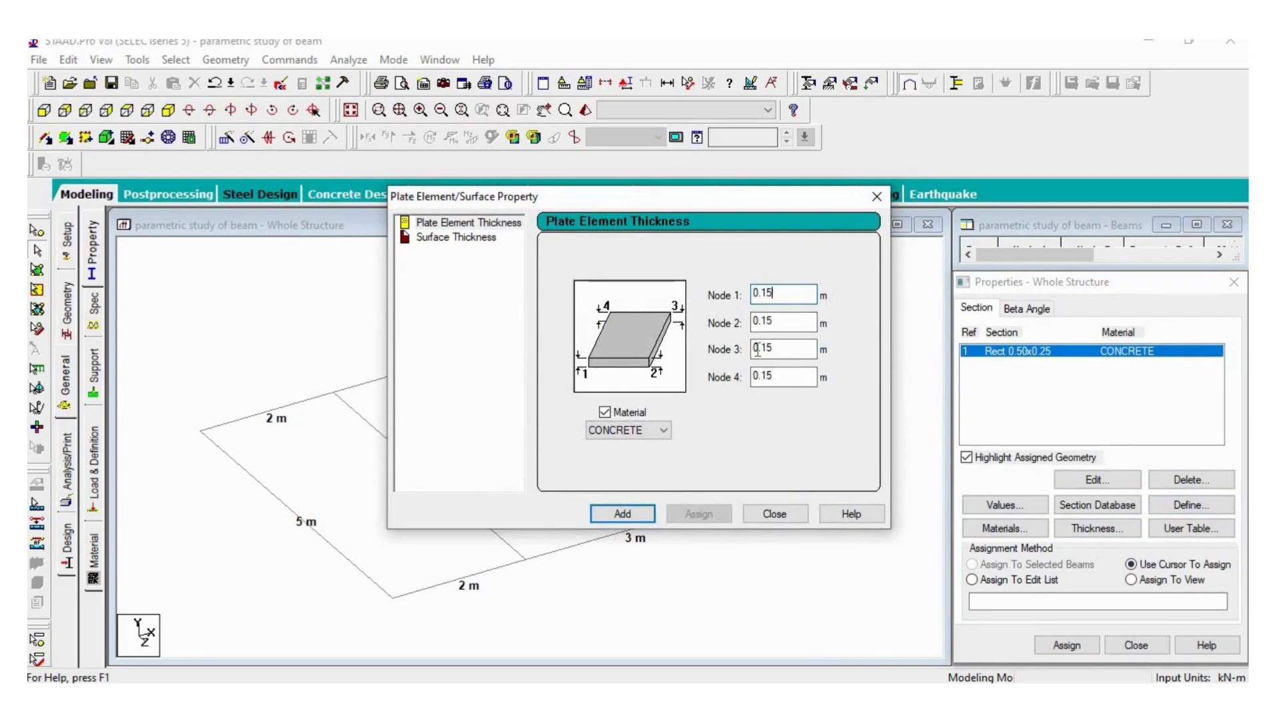
click(626, 513)
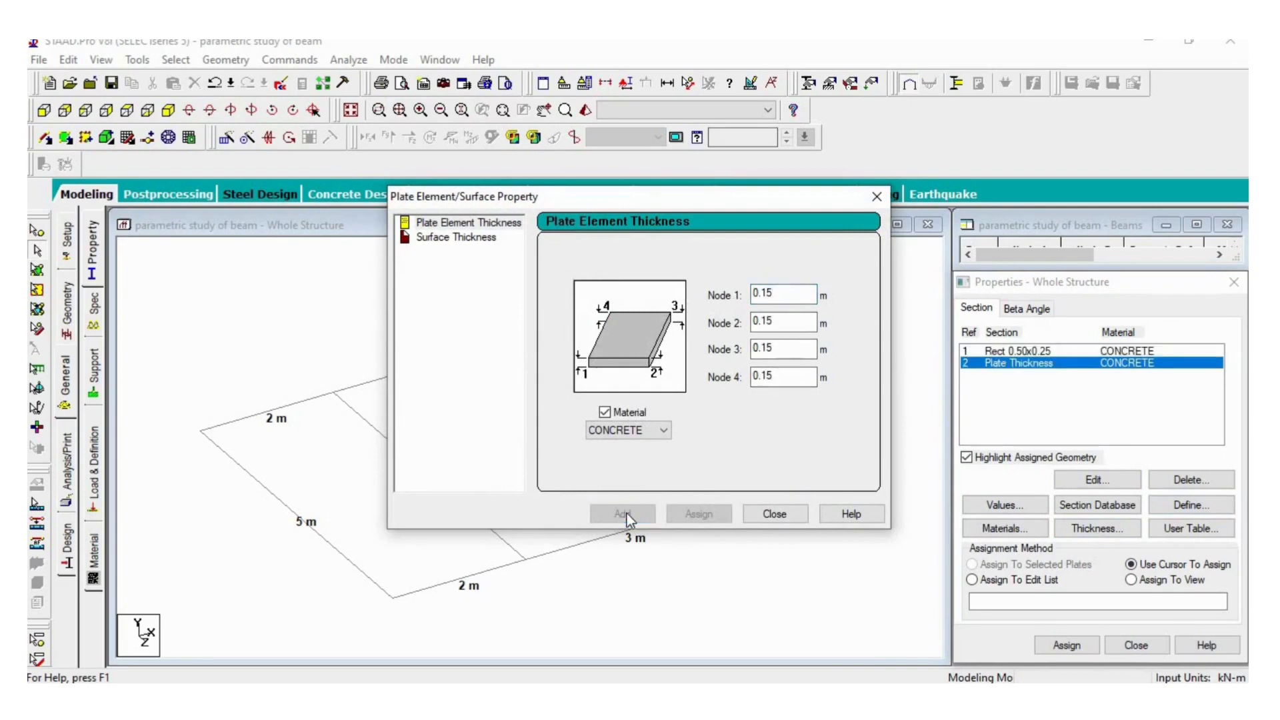
click(775, 514)
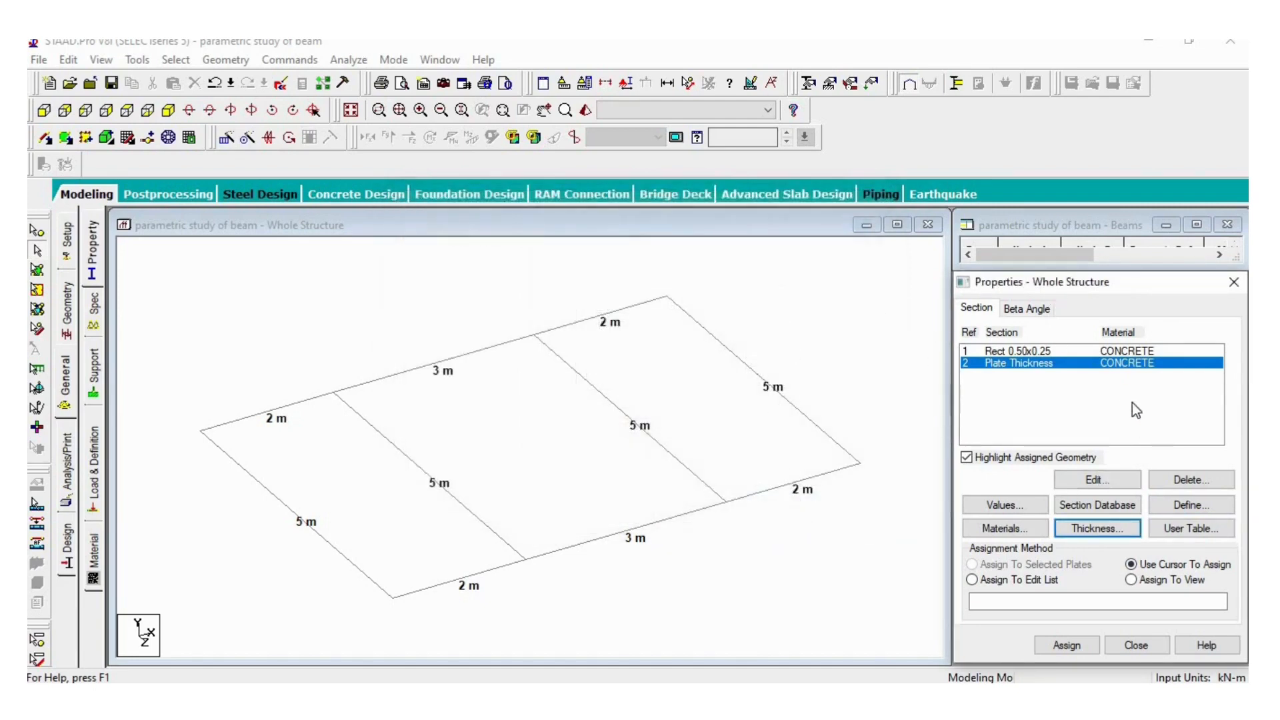
- Add a quad plate over the 2 m by 5 m end panel between X = 0 and X = 2 m
click(223, 61)
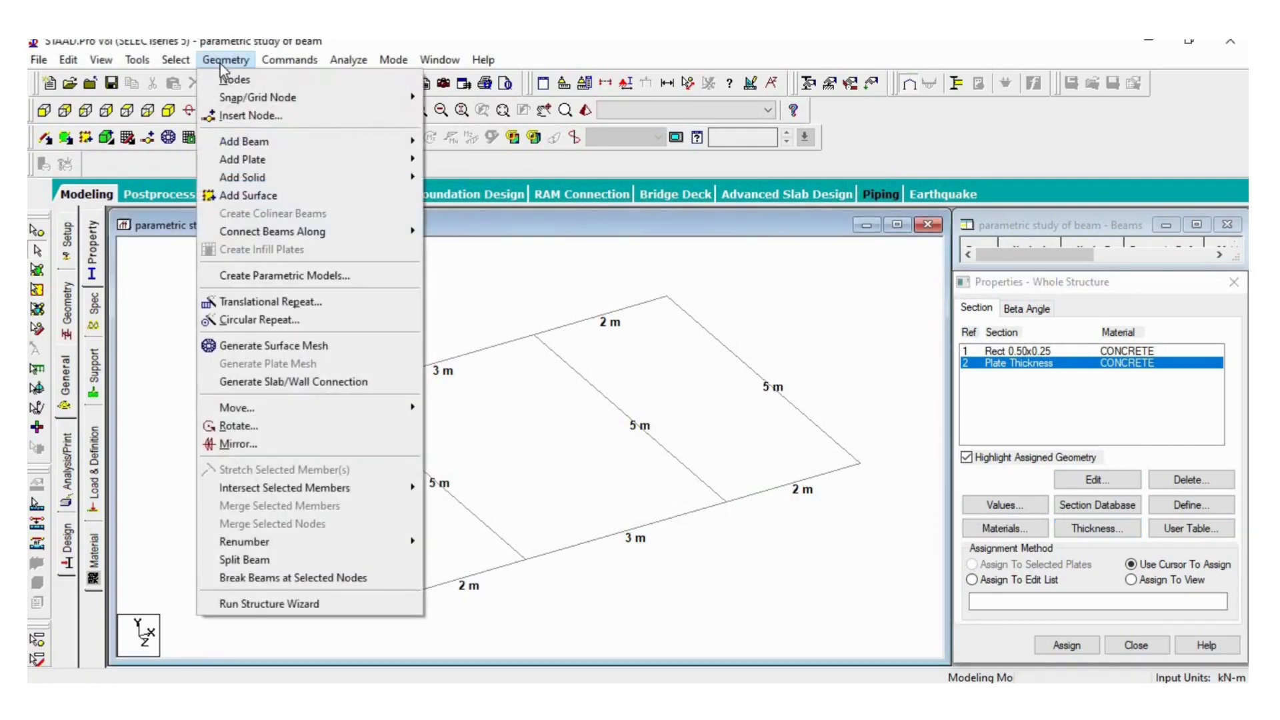
mouse_move(248, 165)
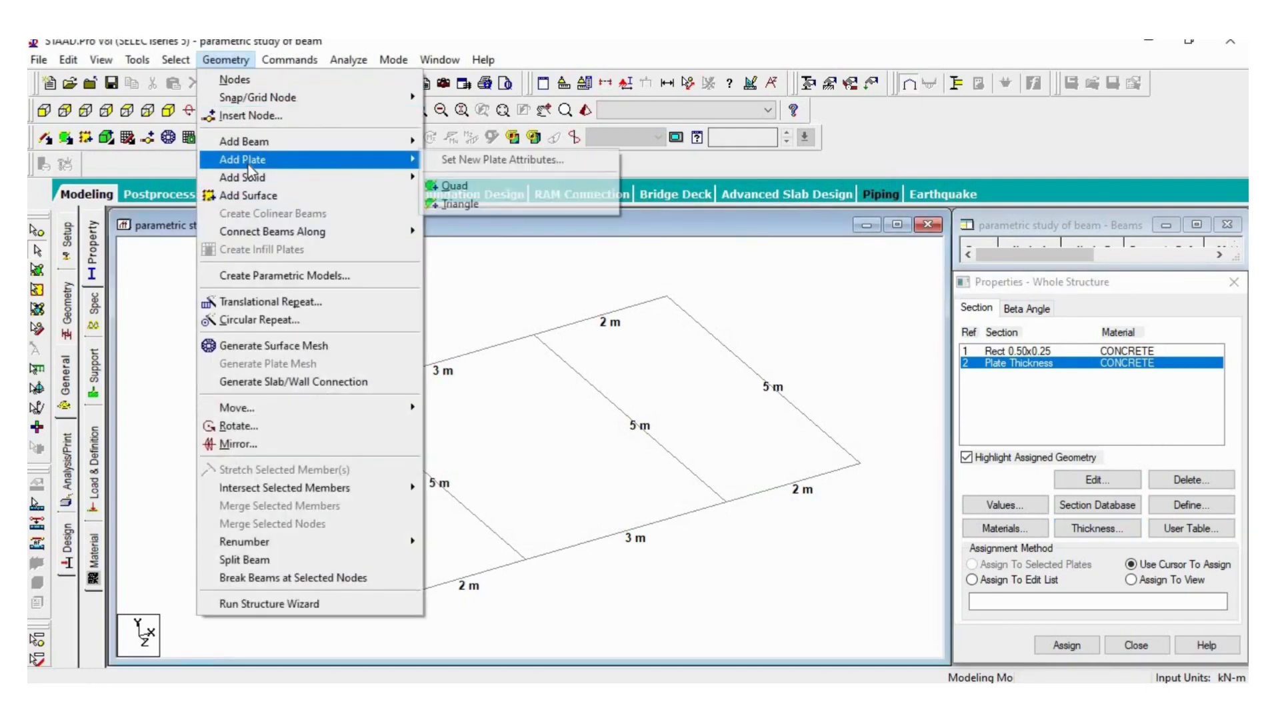
click(456, 186)
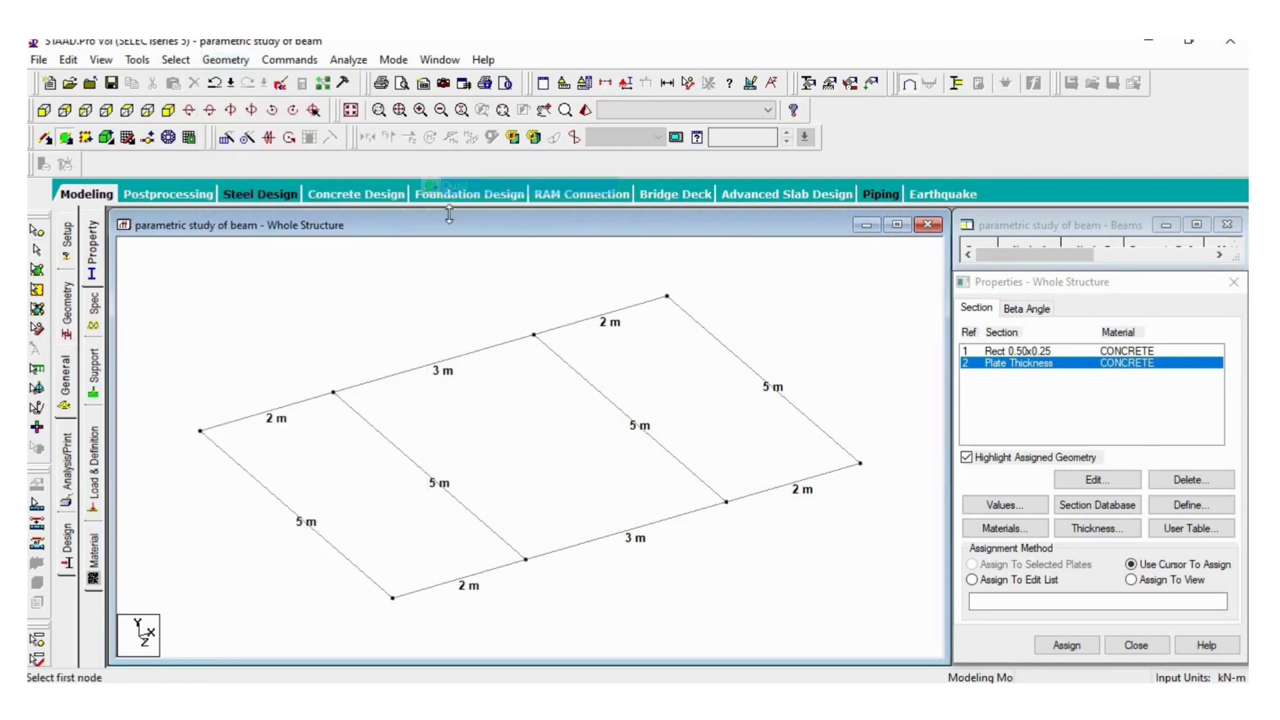
click(201, 431)
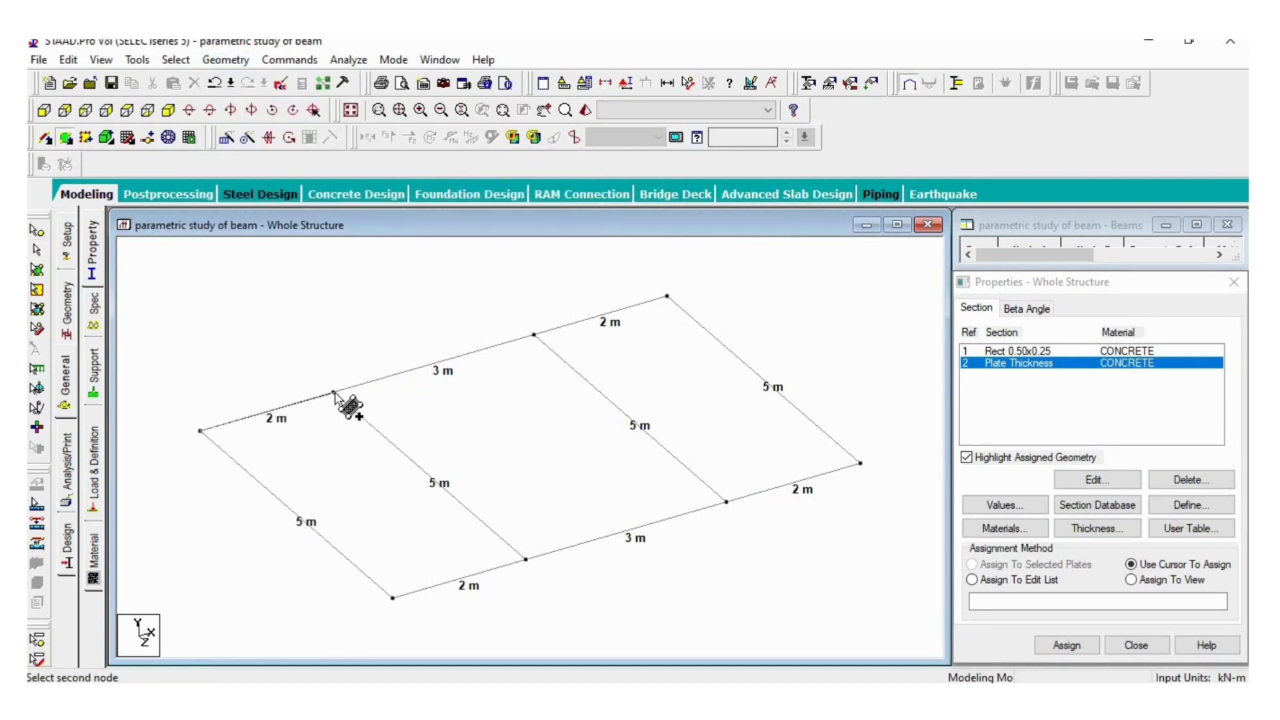
click(334, 393)
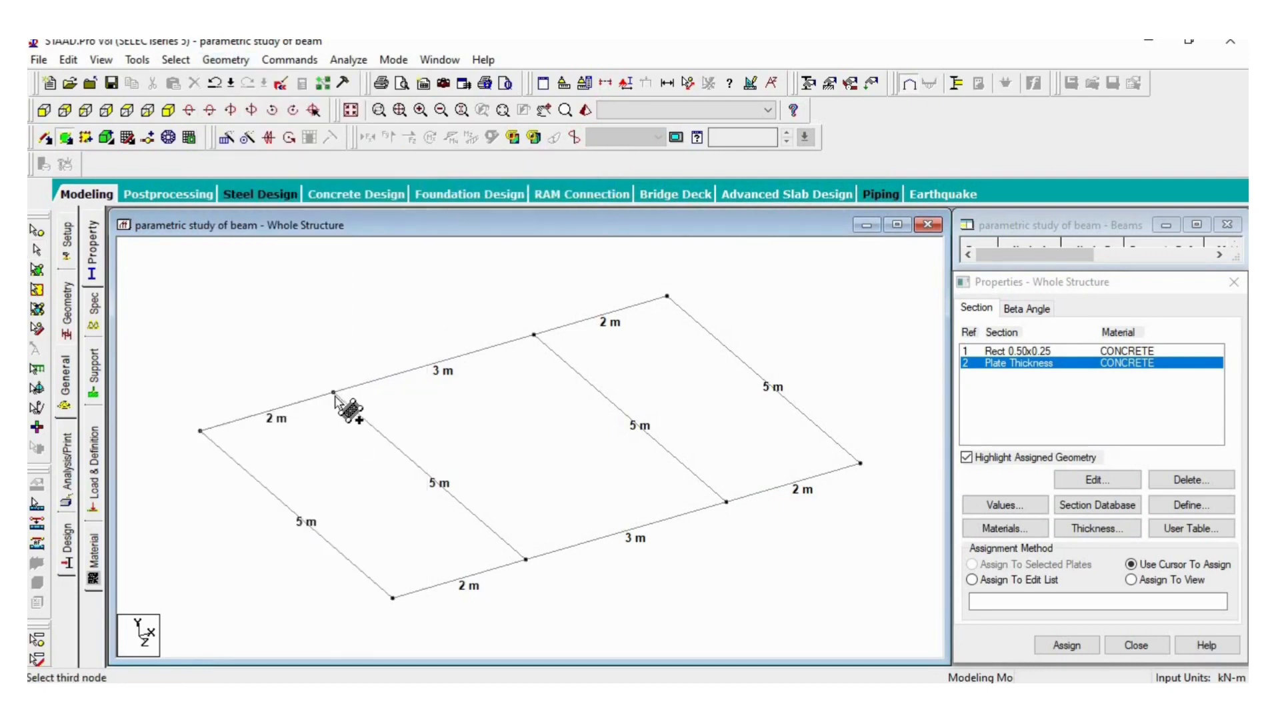
click(526, 559)
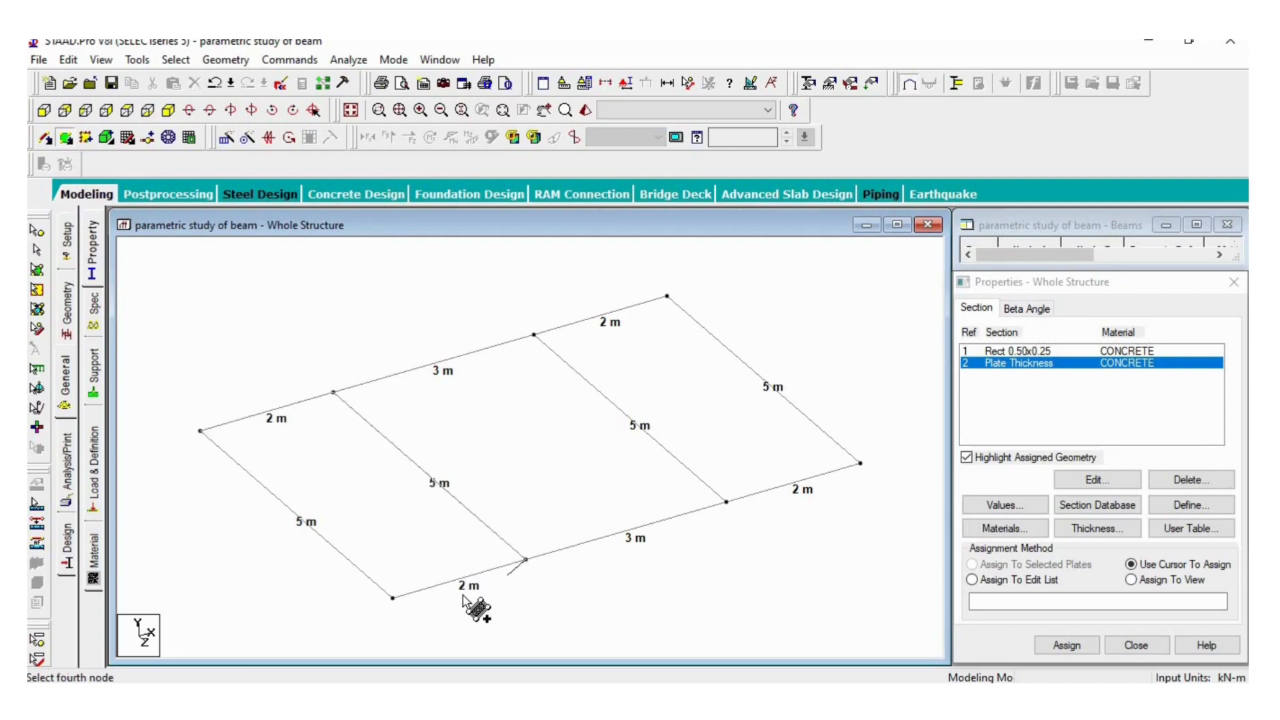
click(394, 598)
- Add quad plates over the middle 3 m by 5 m panel and the remaining 2 m by 5 m end panel
click(334, 393)
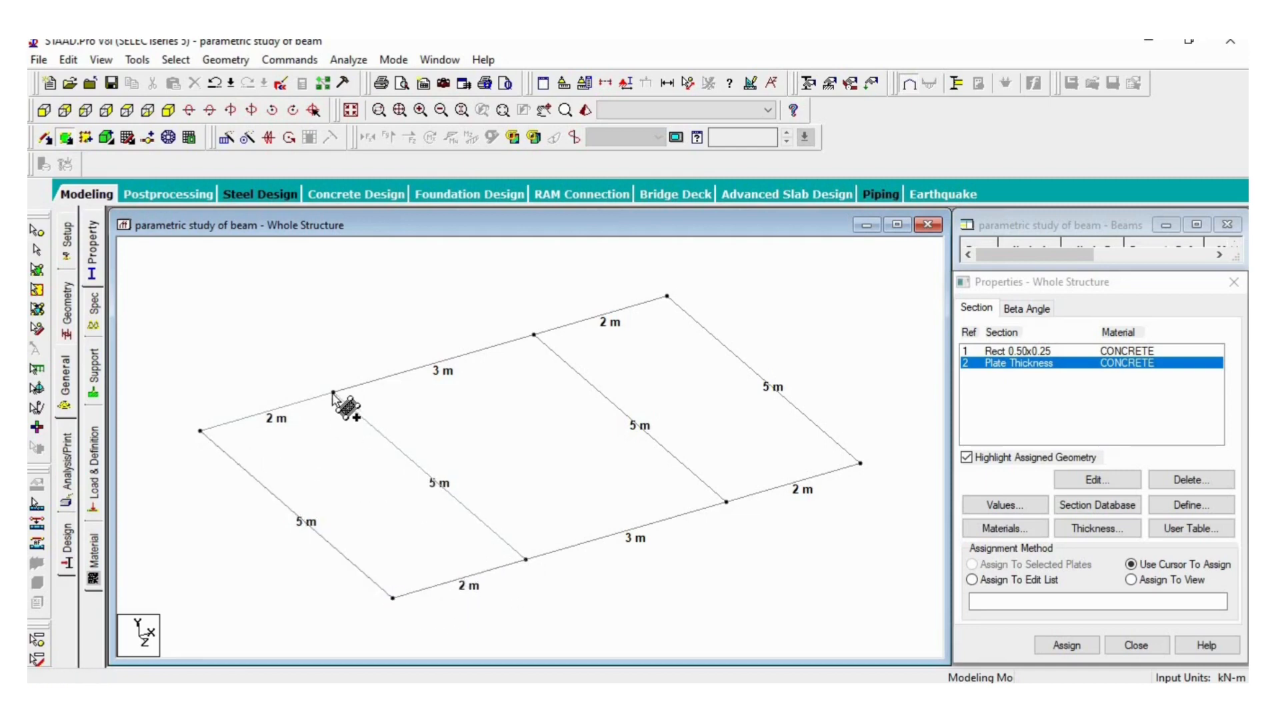
click(534, 334)
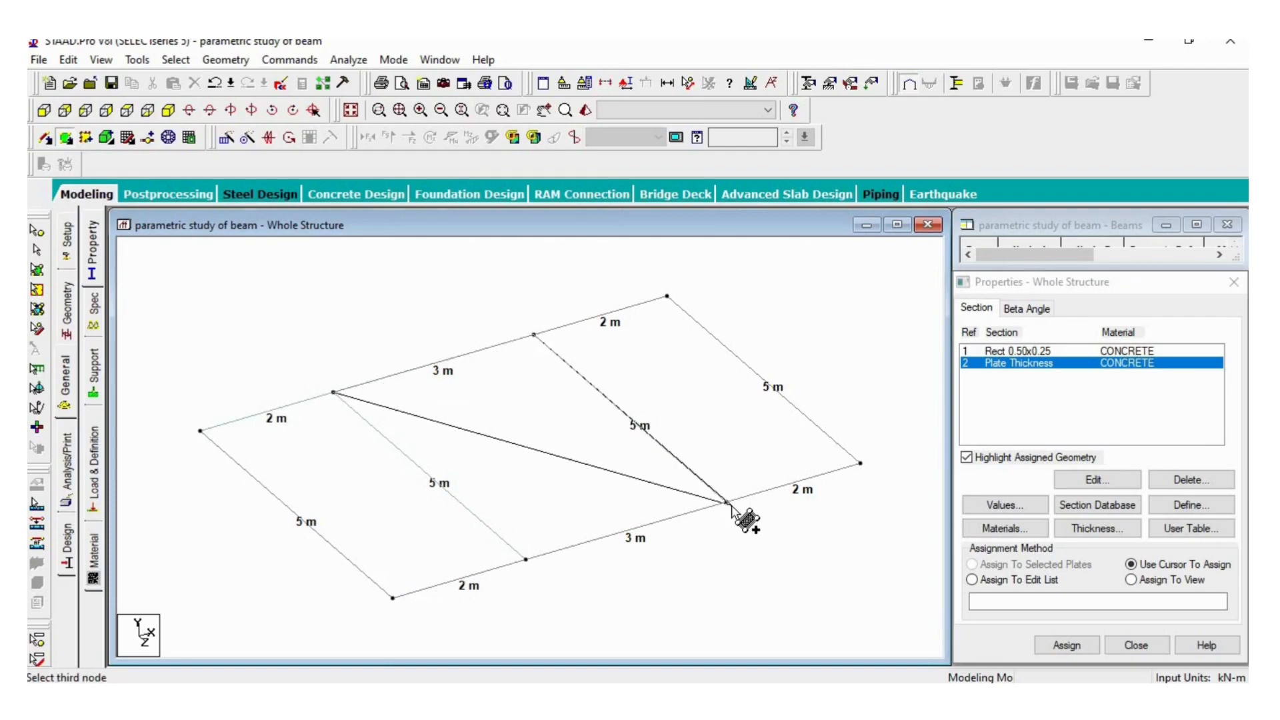
click(727, 502)
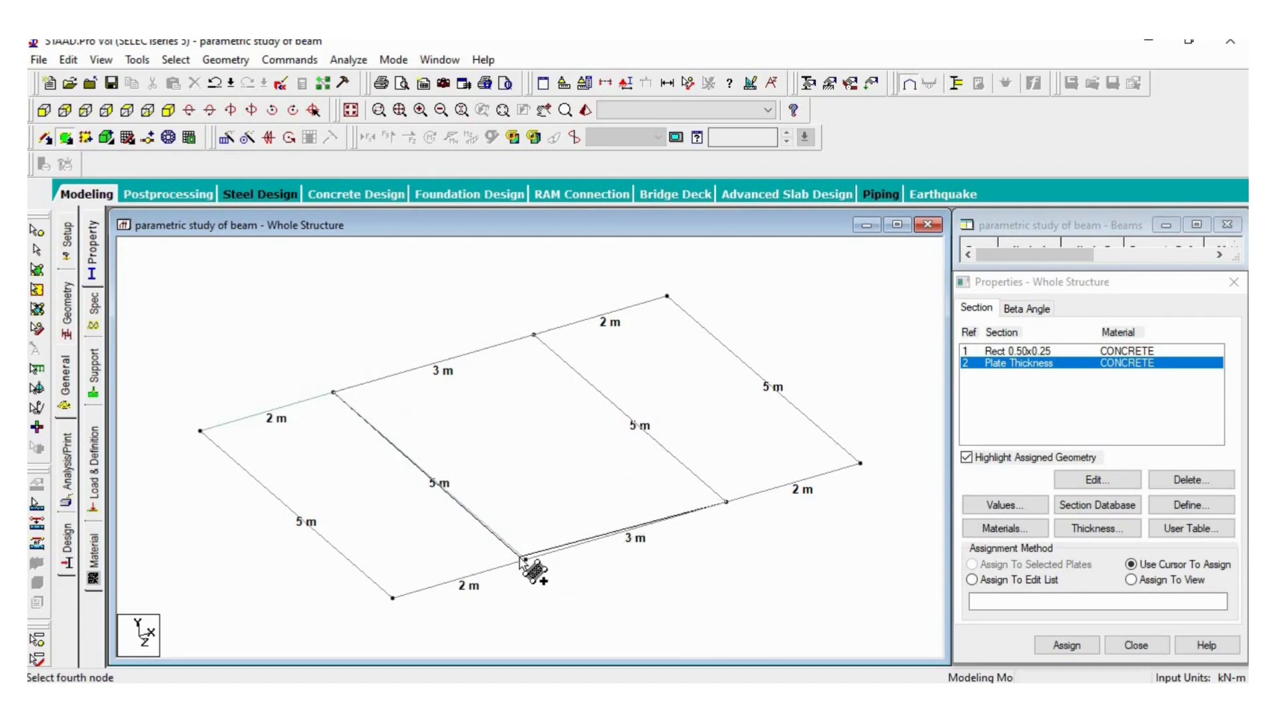
click(526, 559)
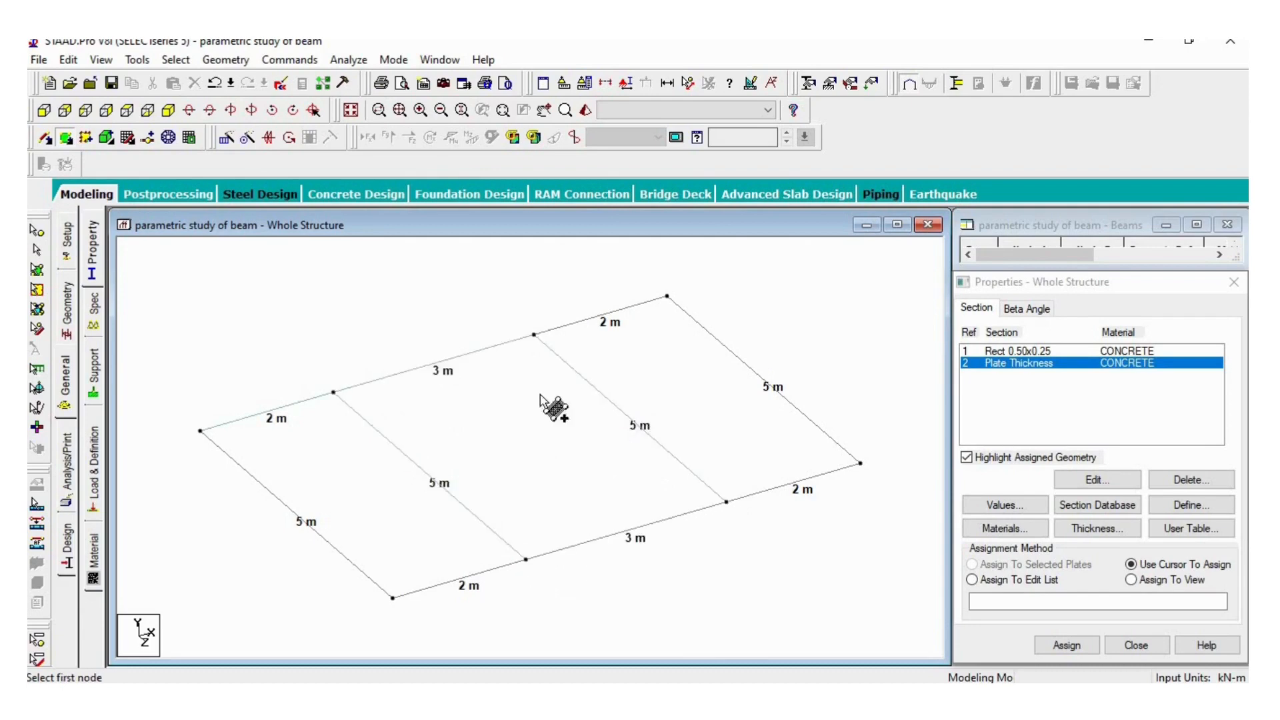
click(536, 335)
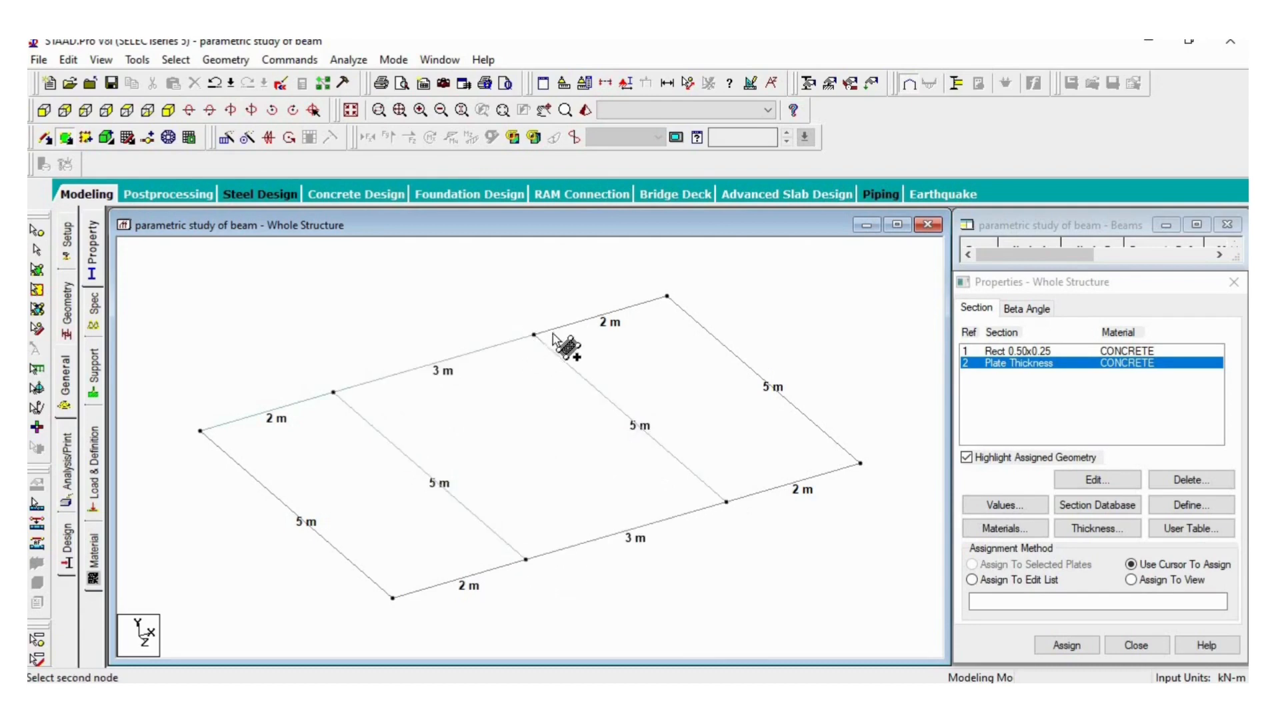
click(669, 296)
click(861, 464)
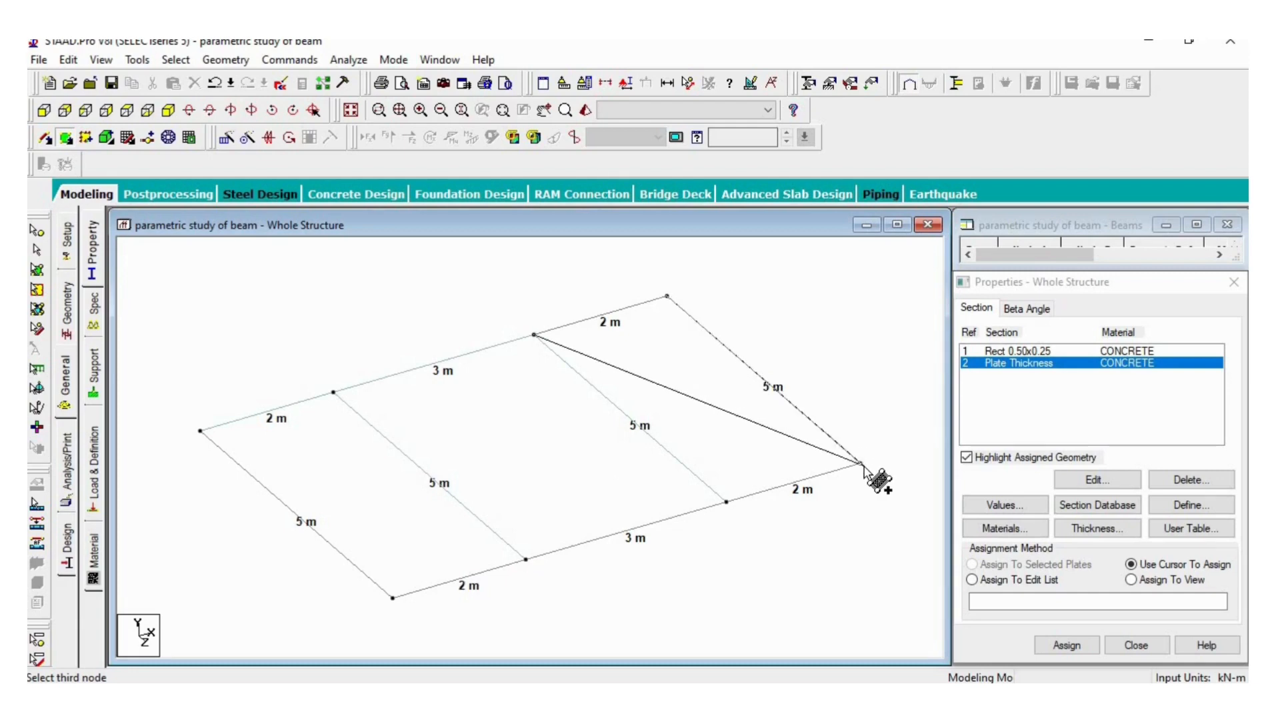
click(727, 501)
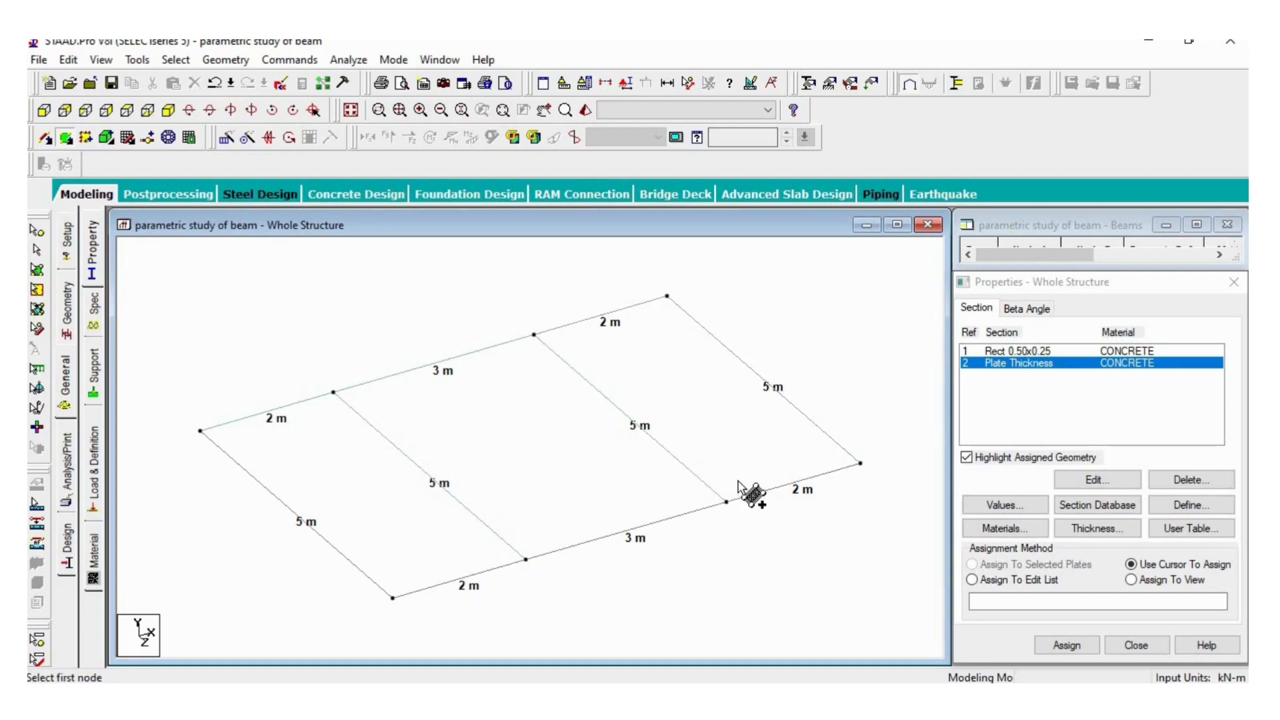
- Assign the concrete plate thickness property to all slab plates using Assign To View
click(1012, 366)
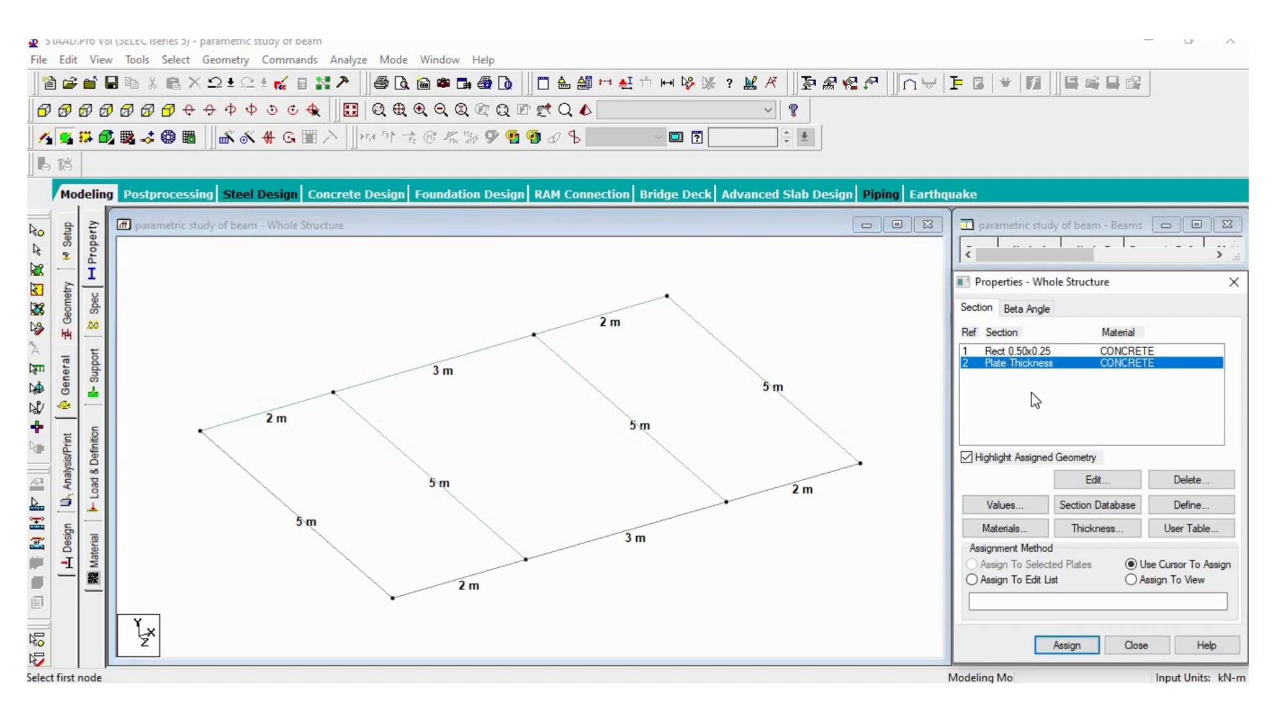
click(1131, 579)
click(1076, 646)
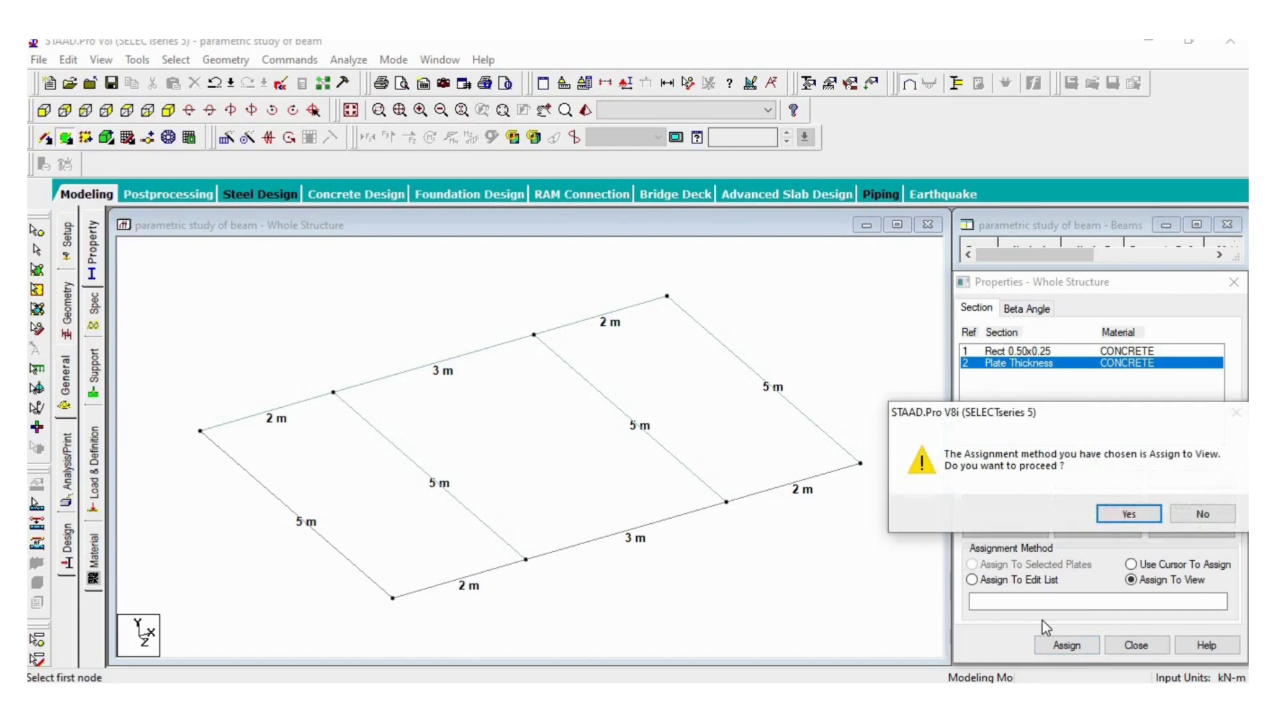
click(1134, 512)
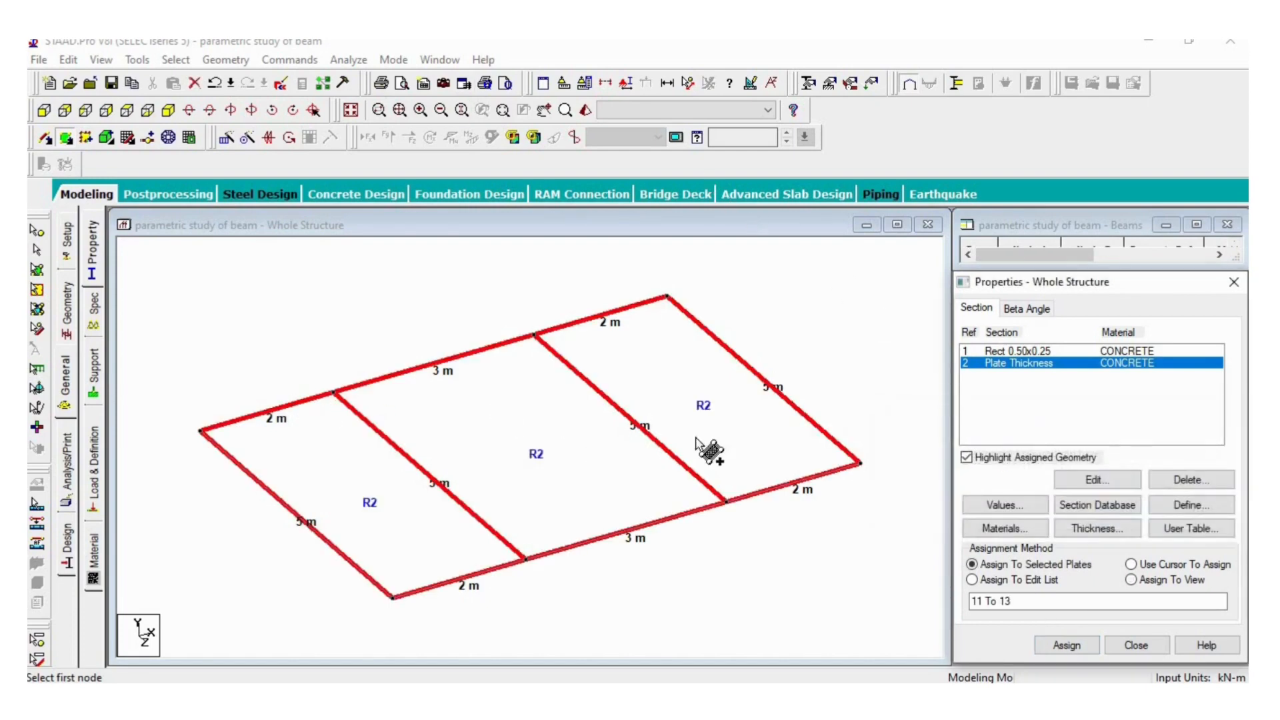
- Assign the Rect 0.50x0.25 concrete section to all beams using Assign To View
click(1010, 354)
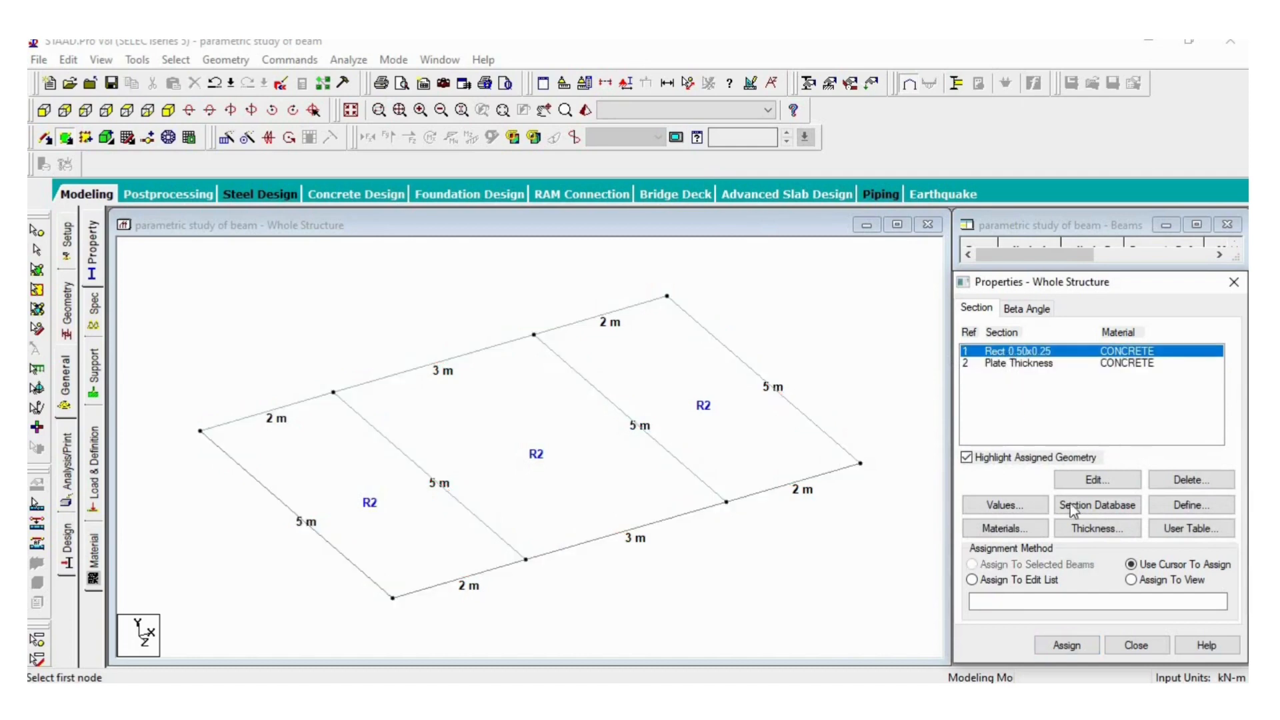
click(1132, 580)
click(1062, 647)
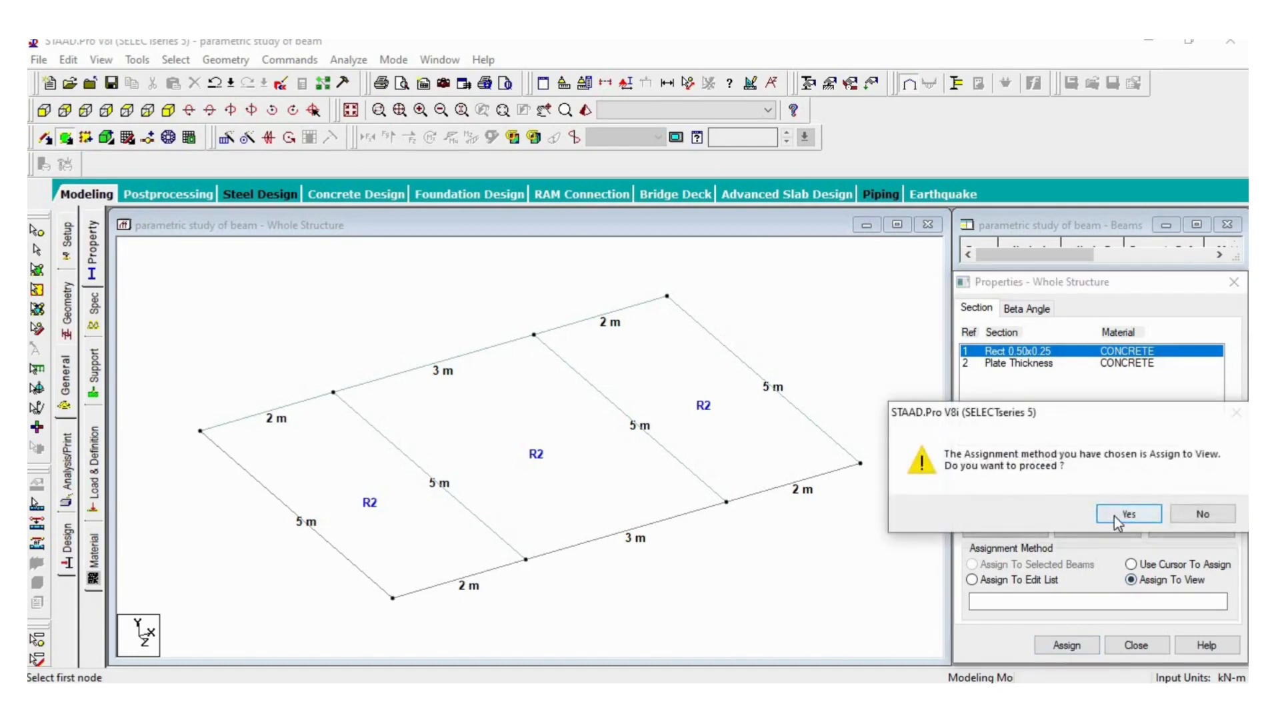
click(1114, 516)
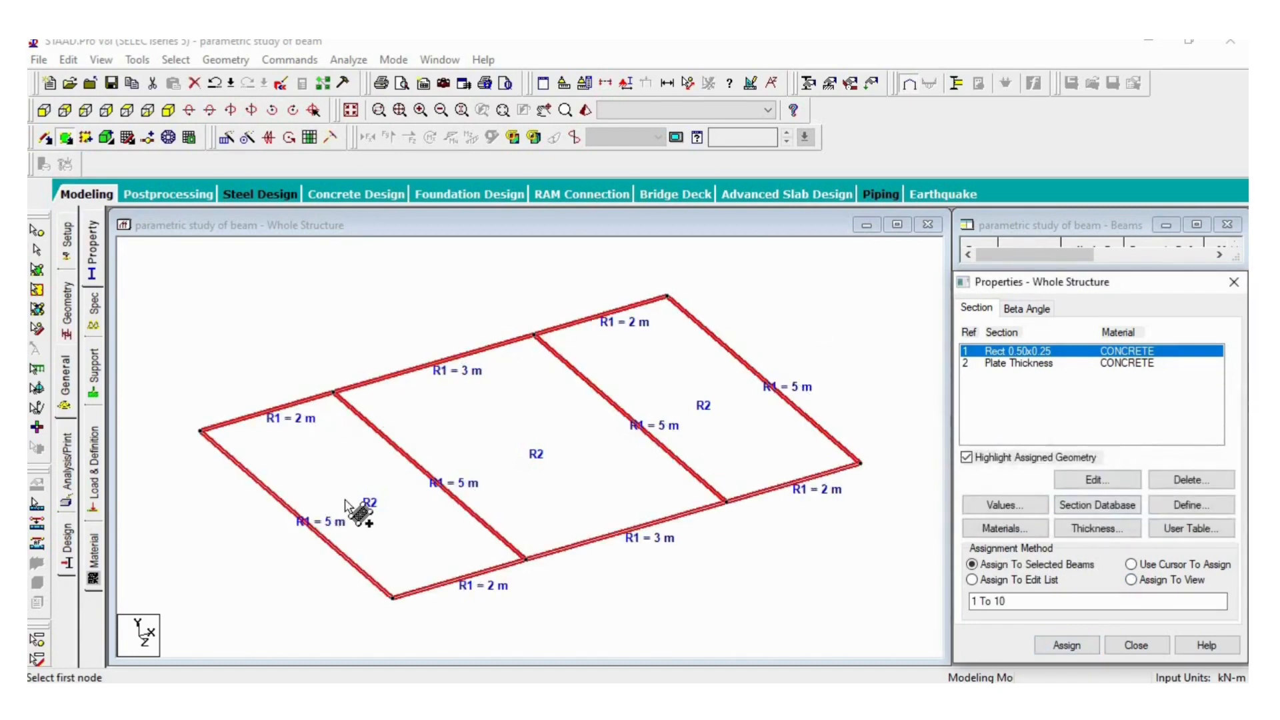
- Create a fixed support definition for the structure
click(94, 373)
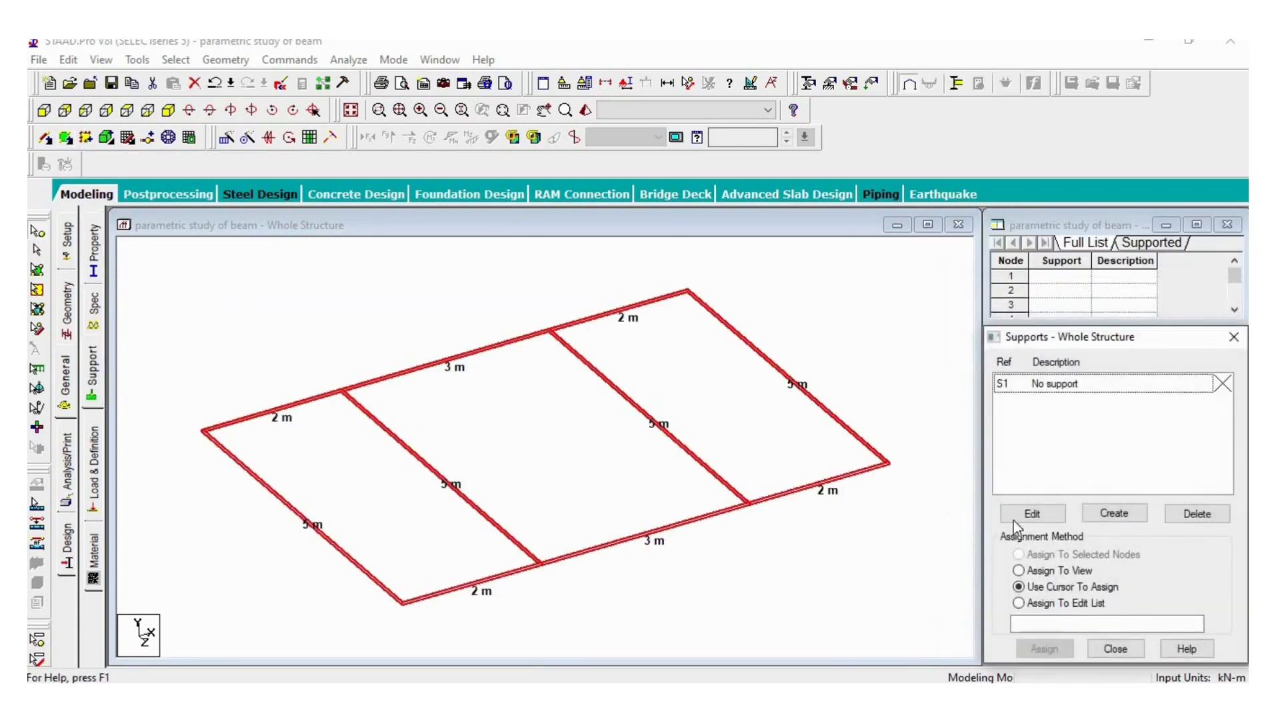
click(1113, 515)
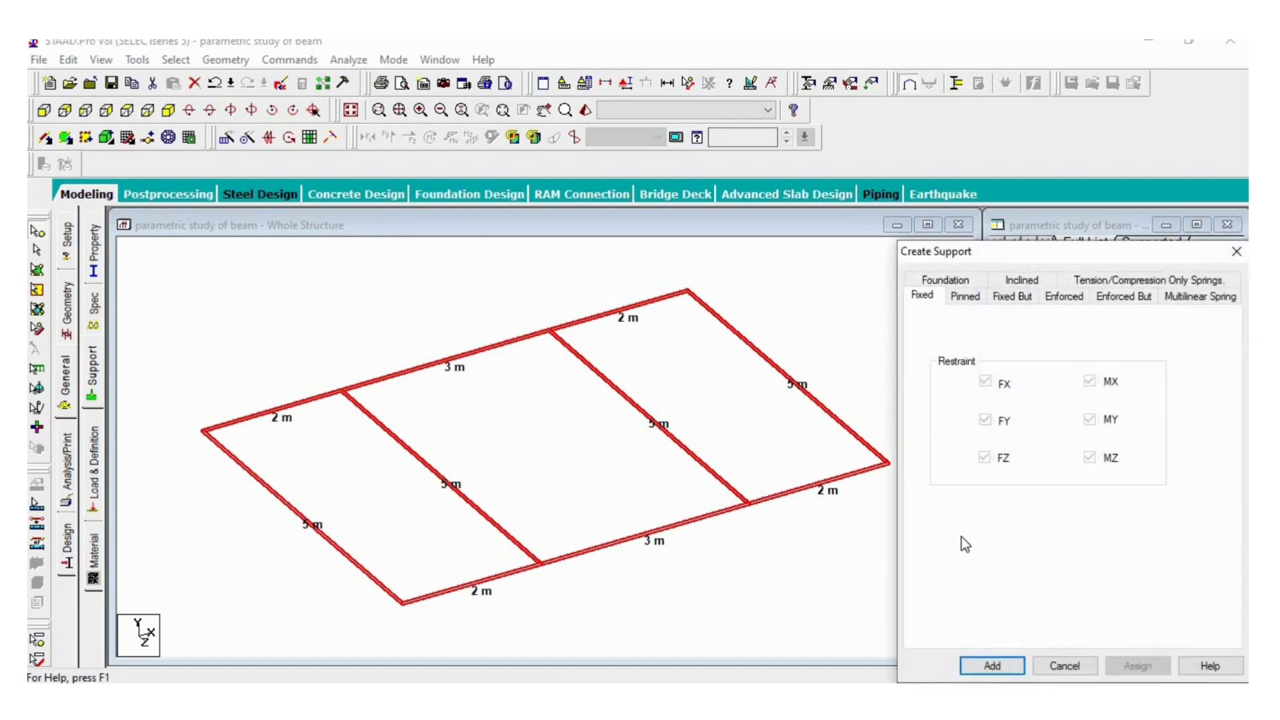
click(993, 666)
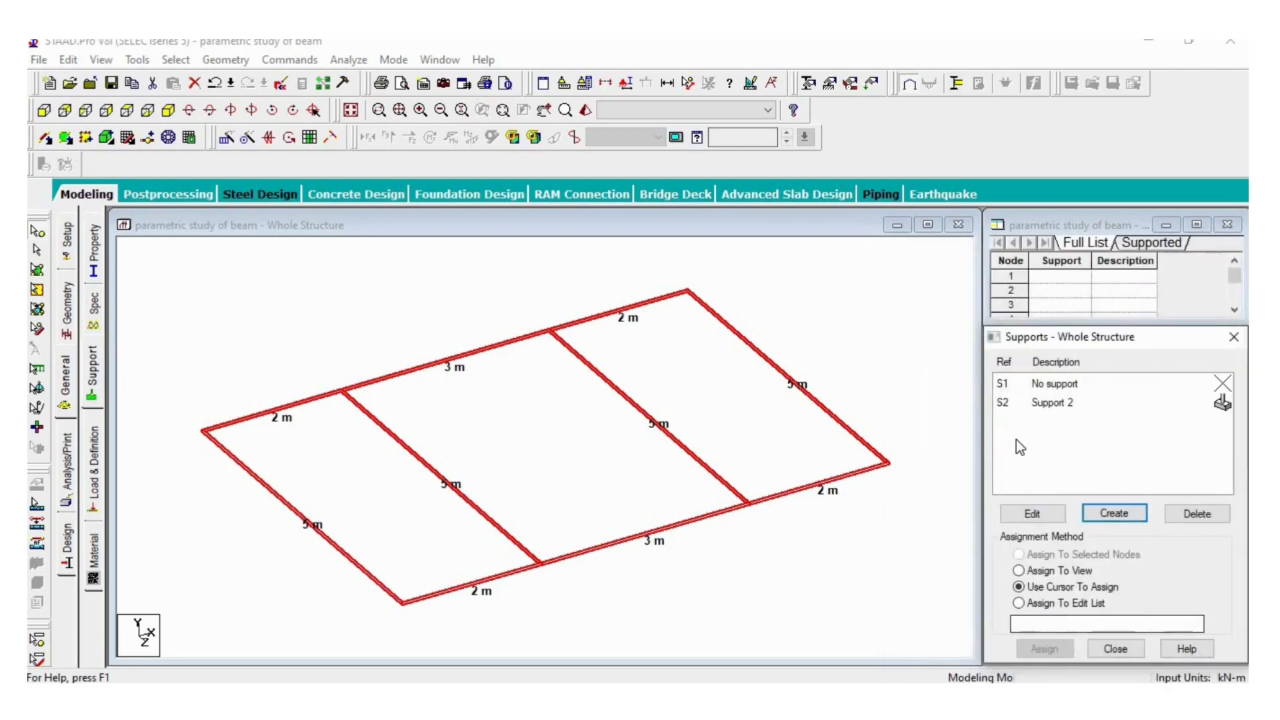
- Assign the fixed support to the four outer corner nodes of the beam grid and end the assignment
click(1059, 404)
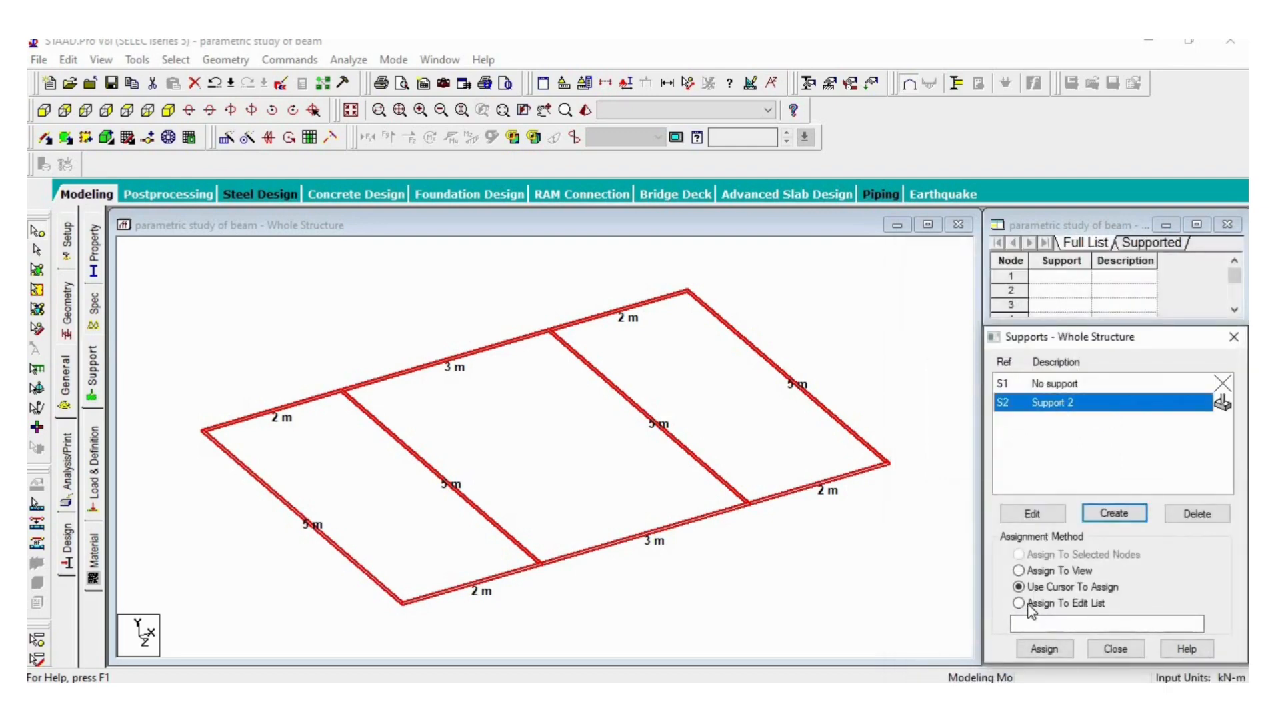
click(1044, 648)
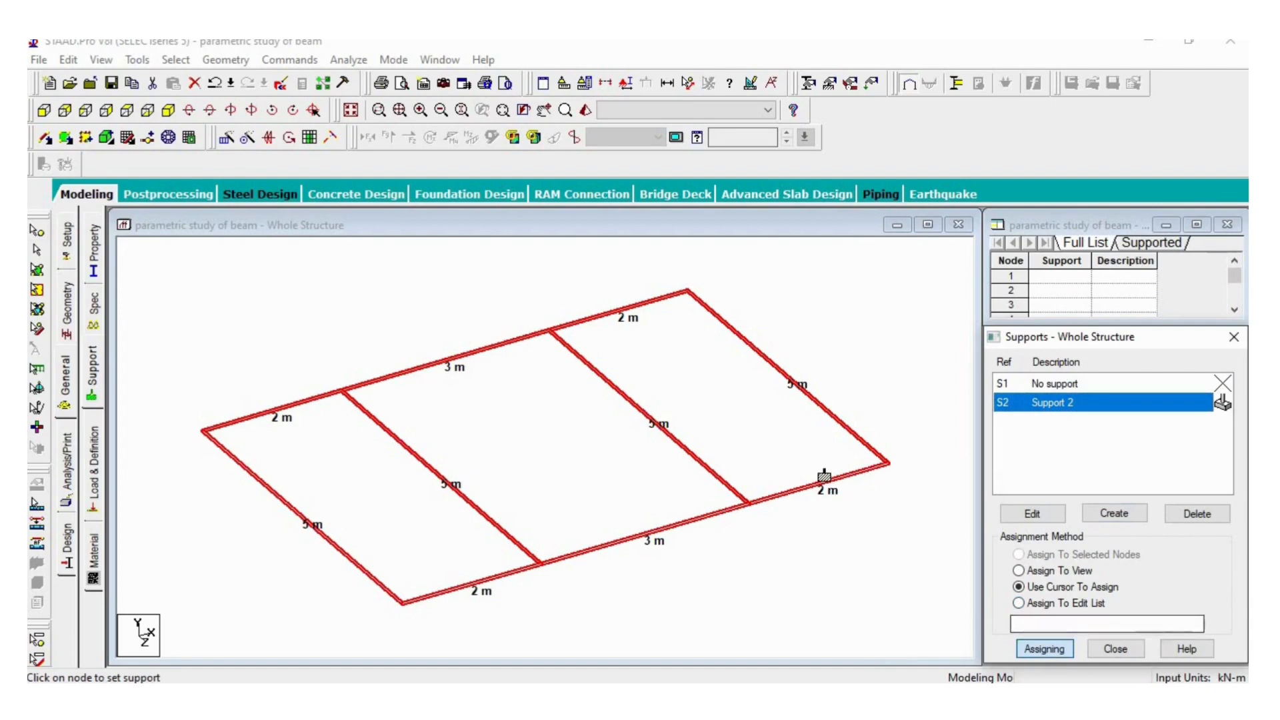
click(888, 467)
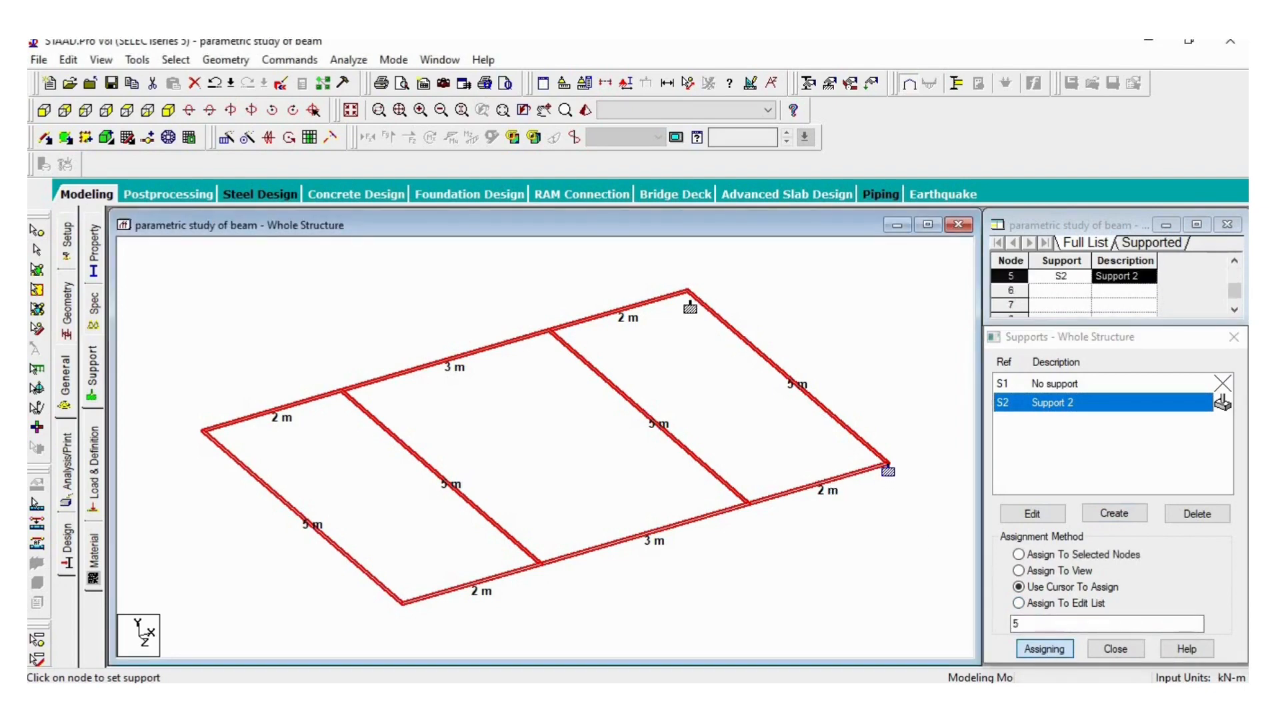
click(686, 295)
click(201, 440)
click(400, 605)
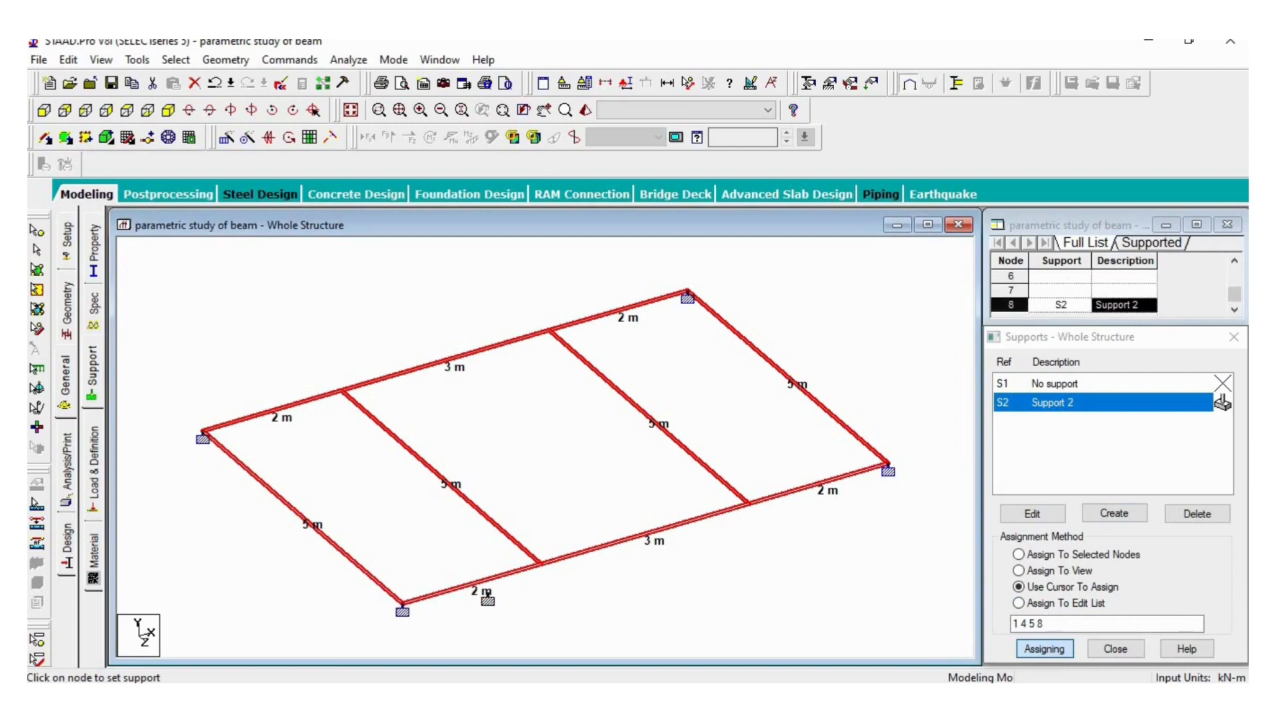
click(1044, 649)
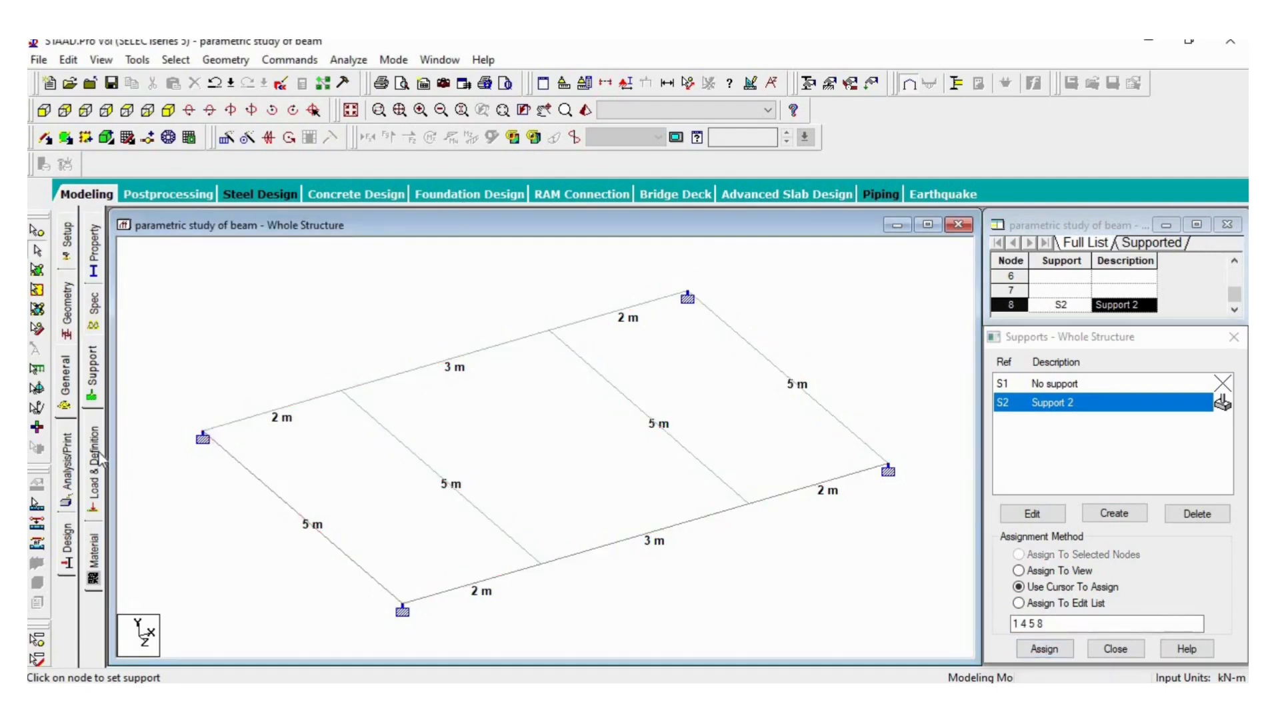
- Add primary load case 1 with loading type Dead and the title DL
click(93, 468)
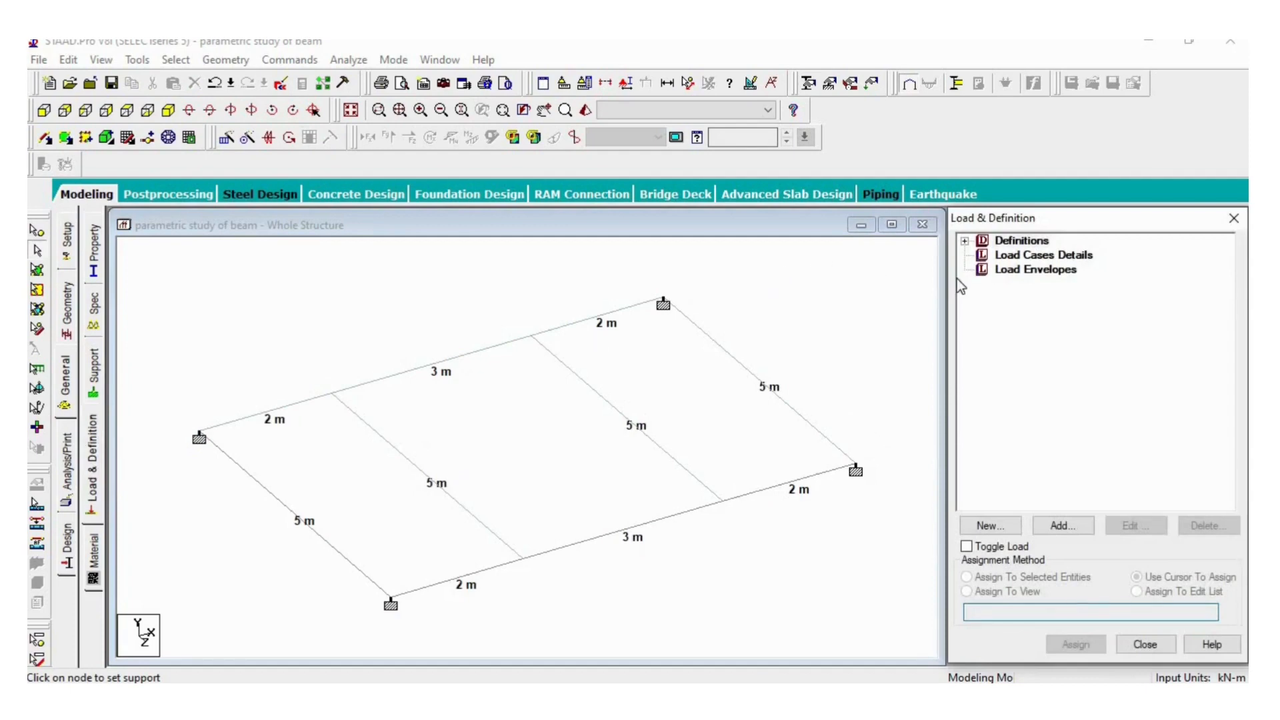
click(1032, 257)
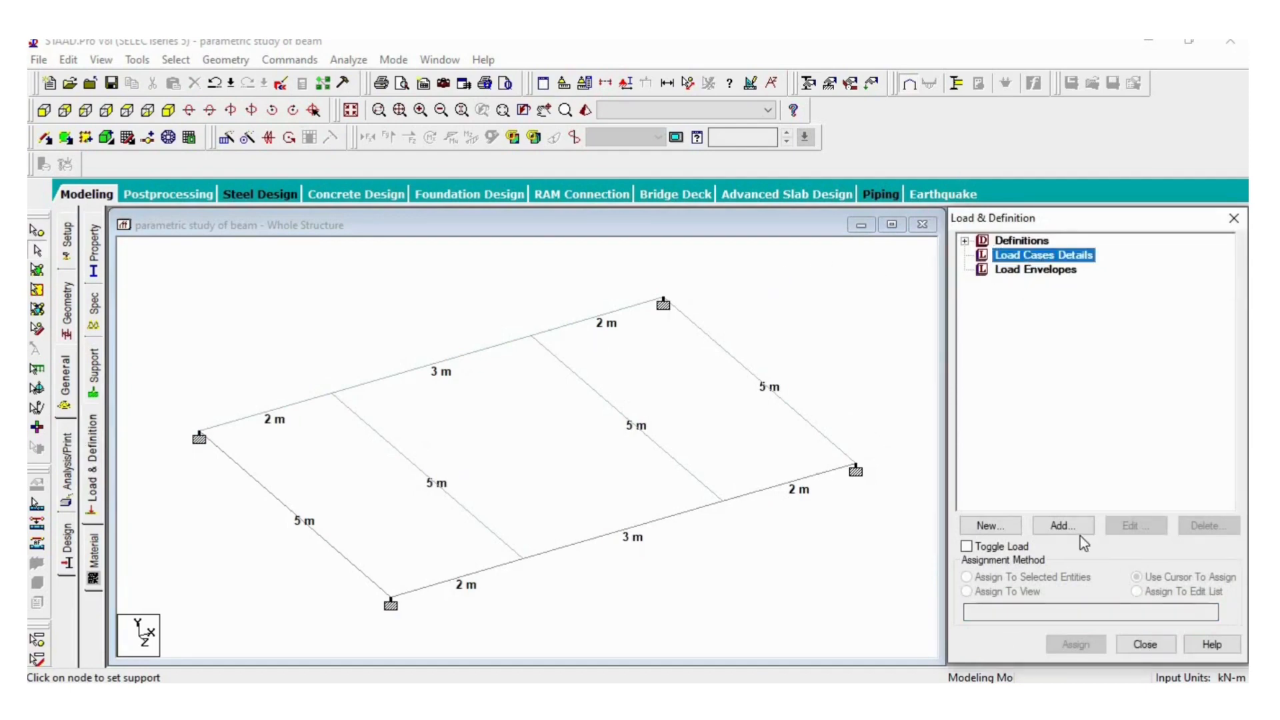
click(1063, 526)
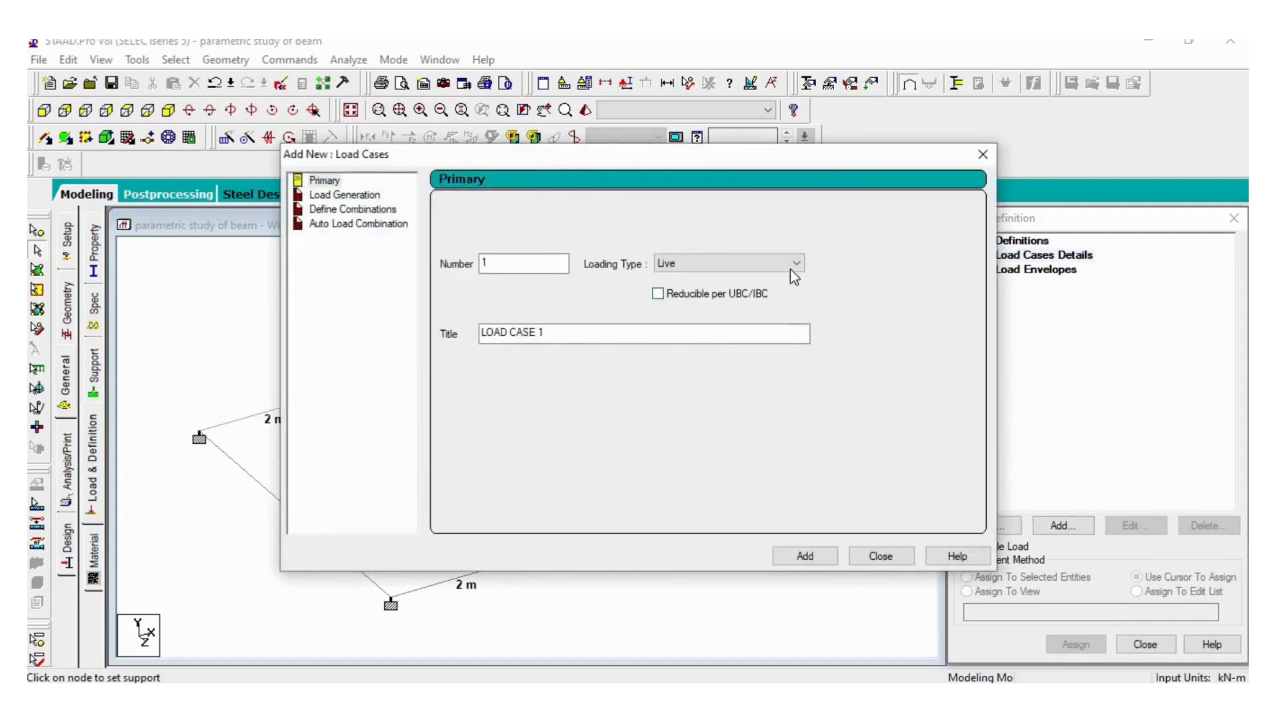
click(792, 272)
click(757, 282)
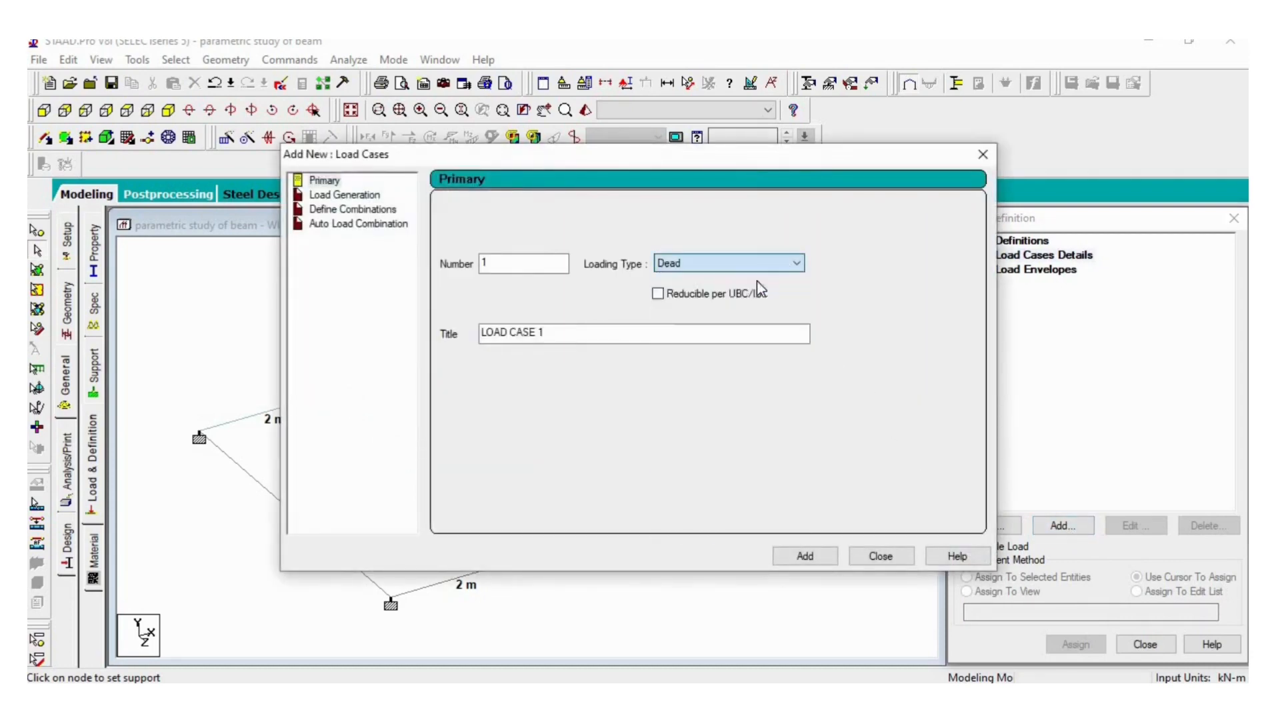
drag(547, 334, 453, 330)
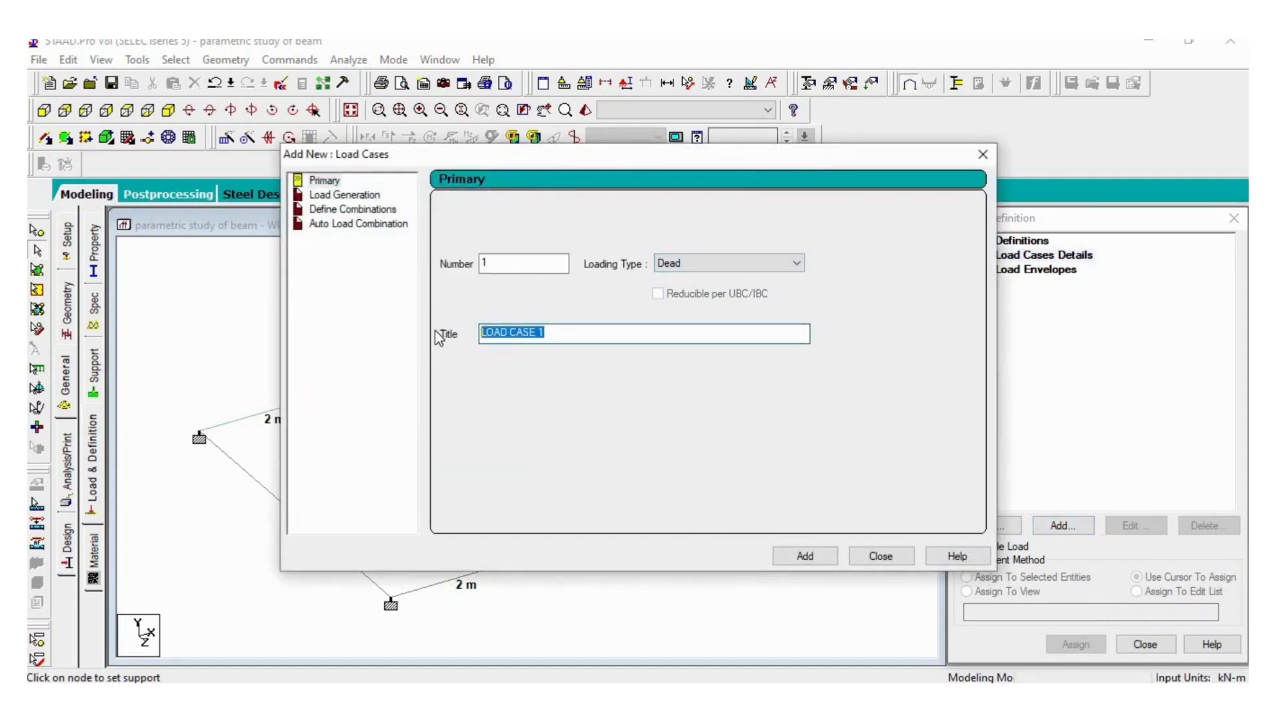
text(DL)
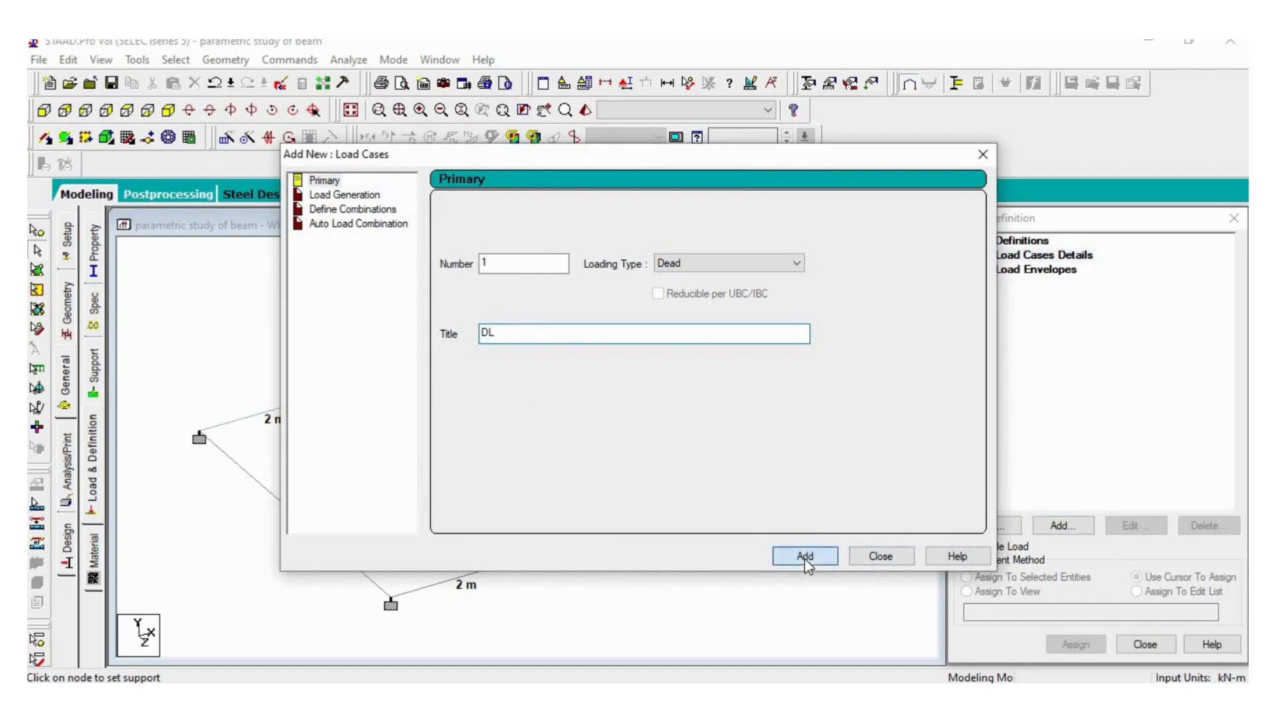
click(806, 557)
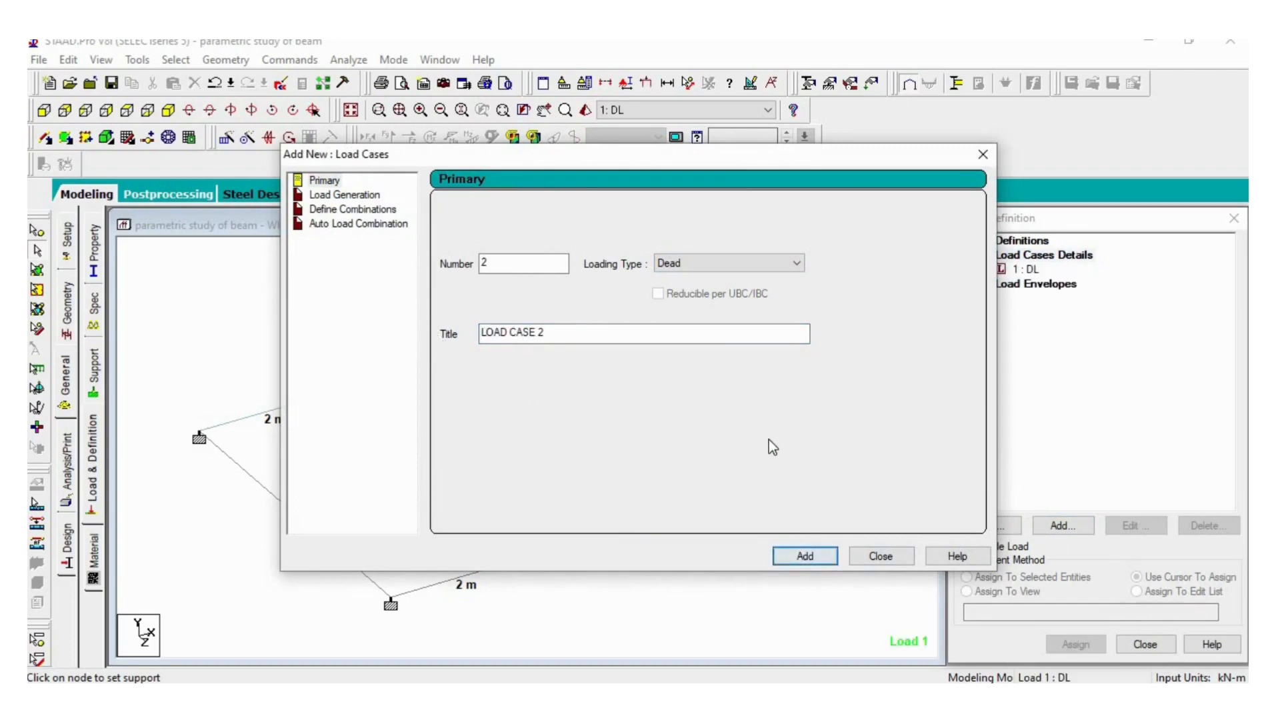
- Add primary load case 2 with loading type Live and the title LL, and finish adding load cases
click(794, 264)
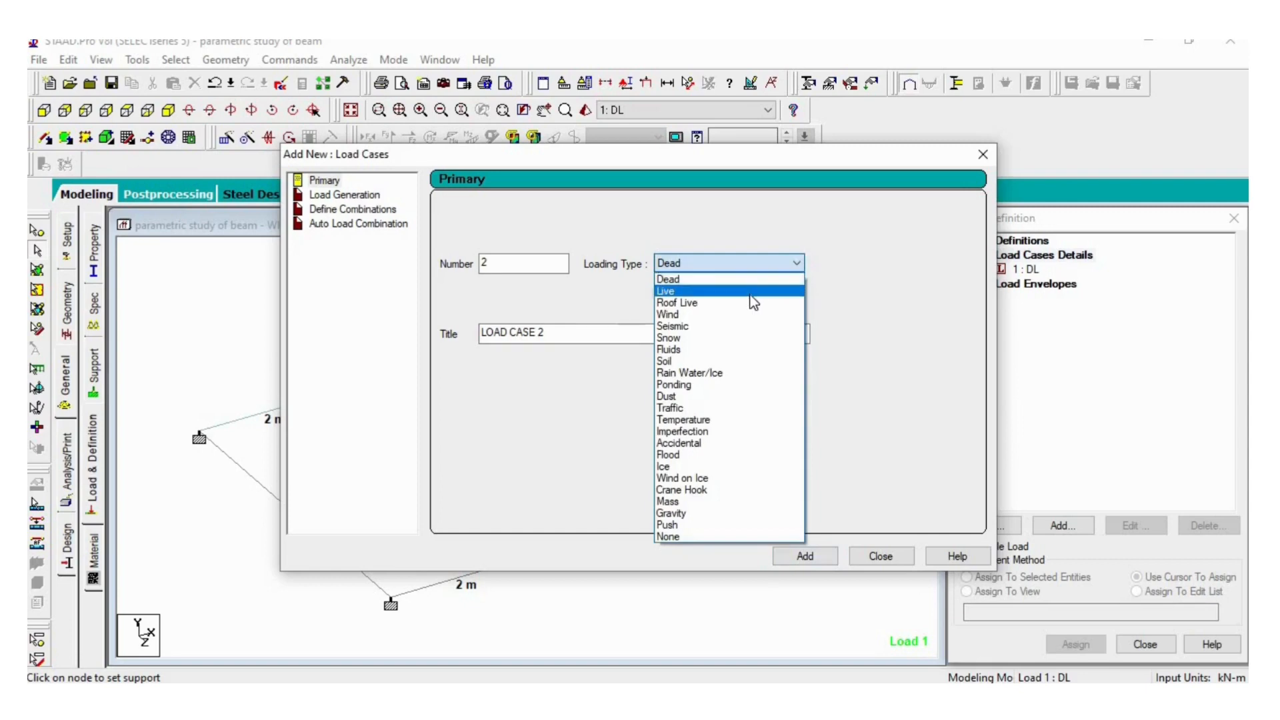
click(674, 296)
drag(557, 333, 460, 348)
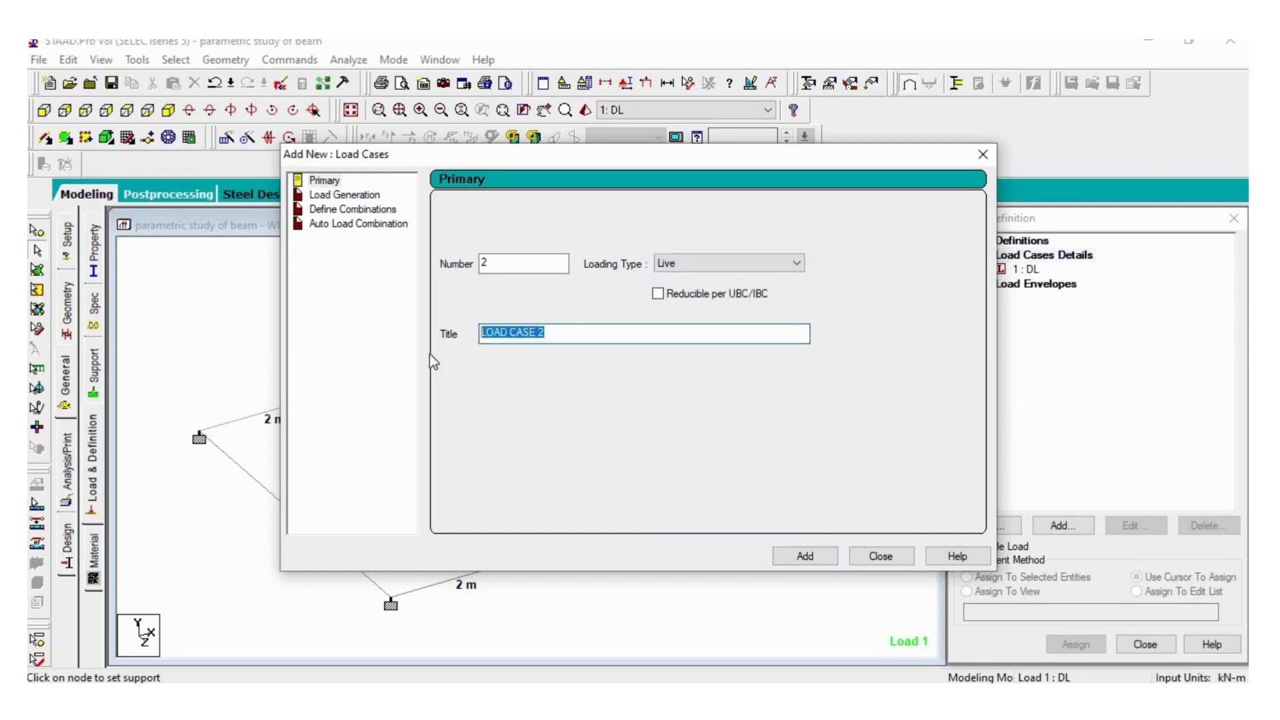
text(LL)
click(806, 557)
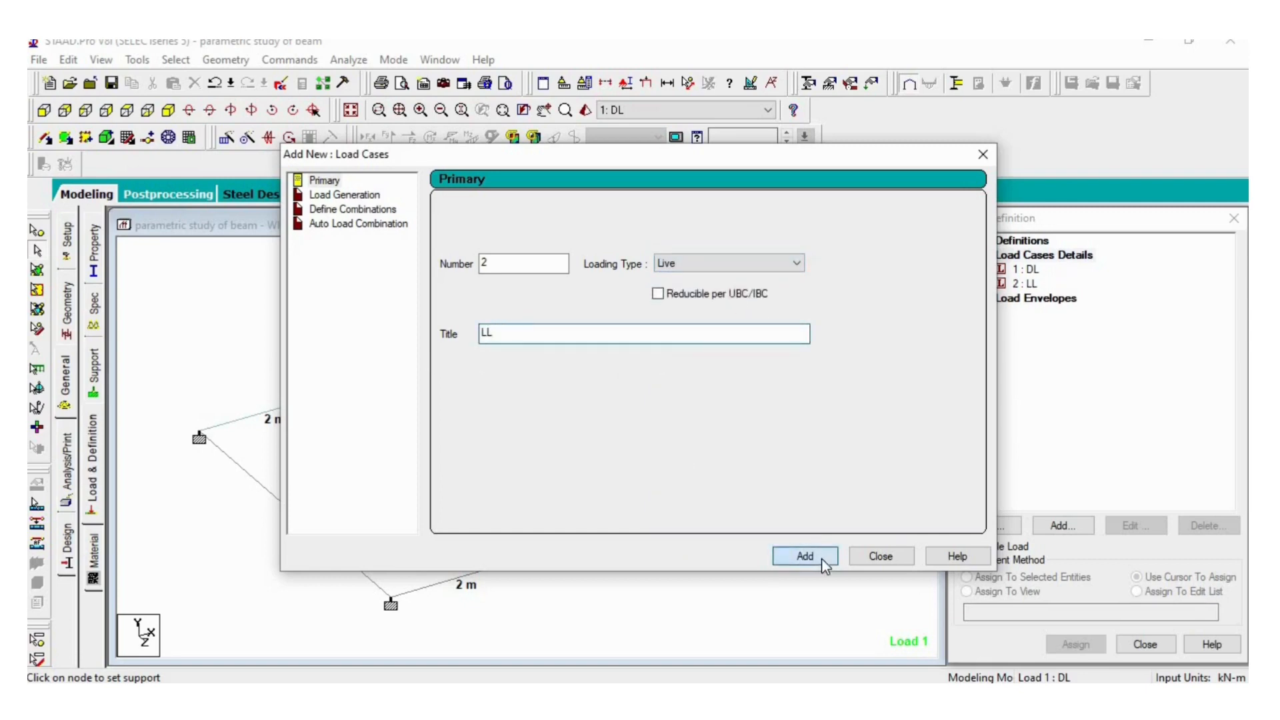
click(879, 555)
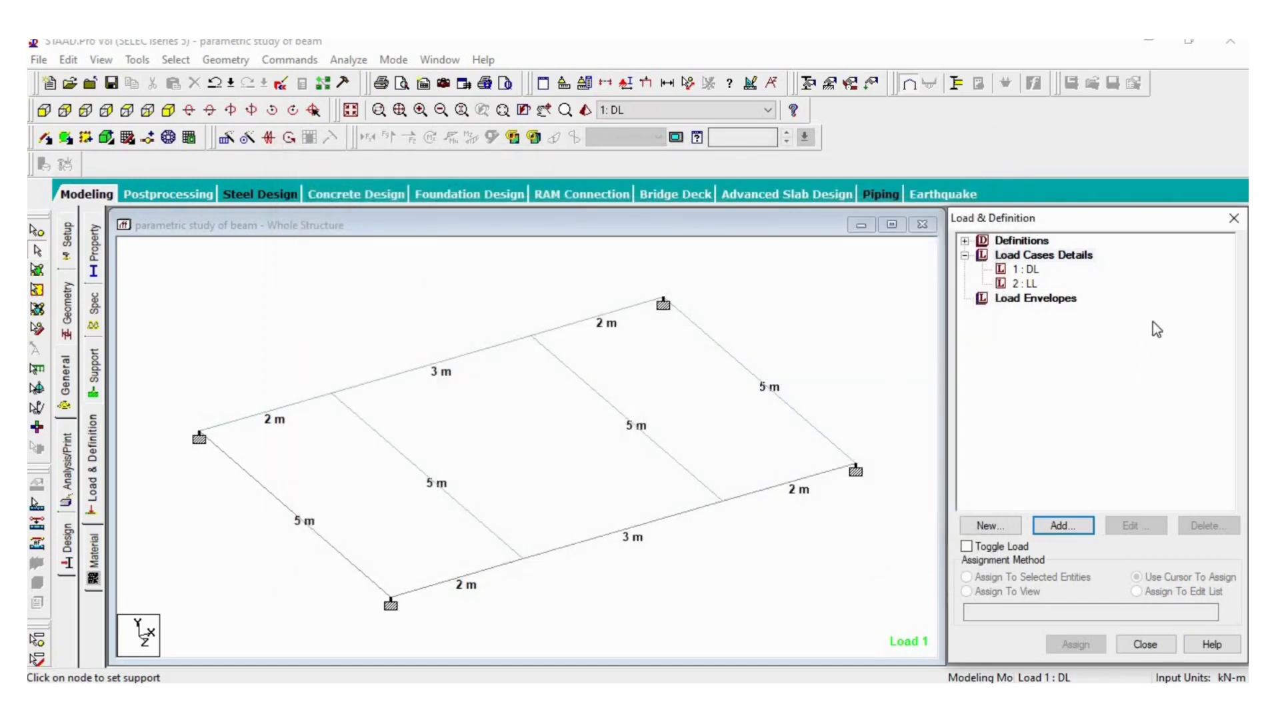
- Add a selfweight load in the Y direction with factor -1 to load case 1: DL
click(1029, 271)
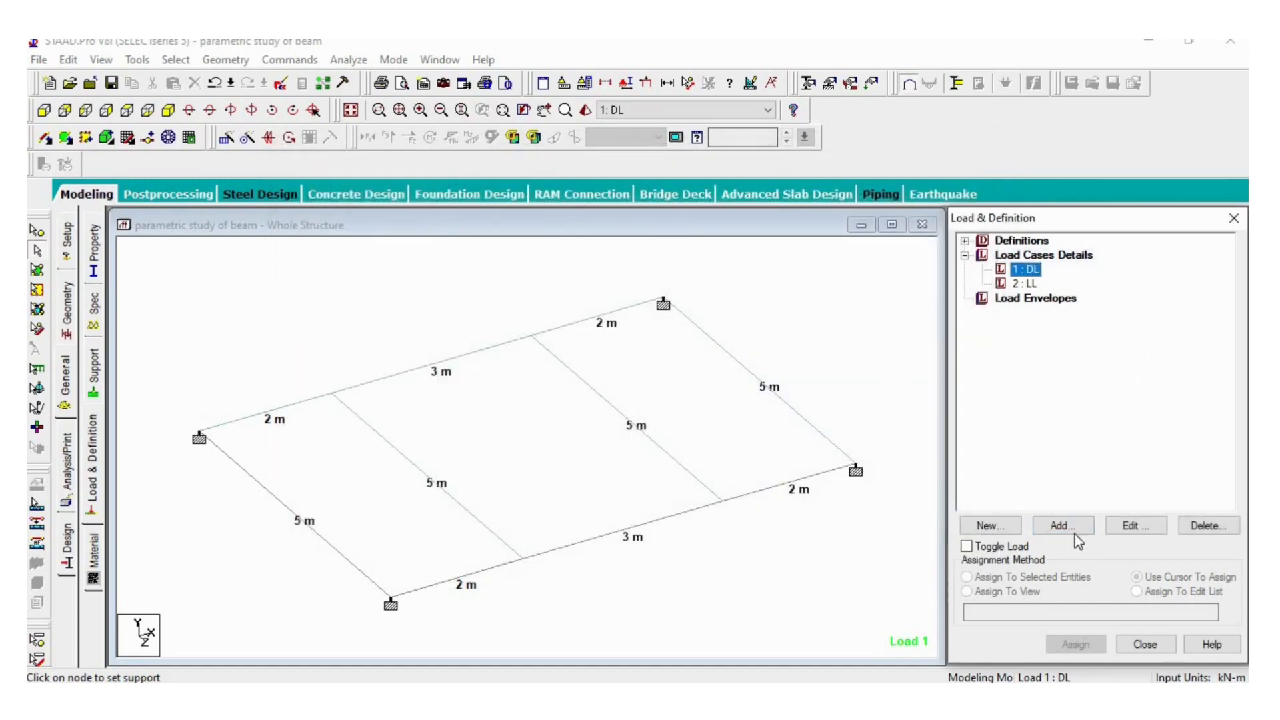
click(1046, 527)
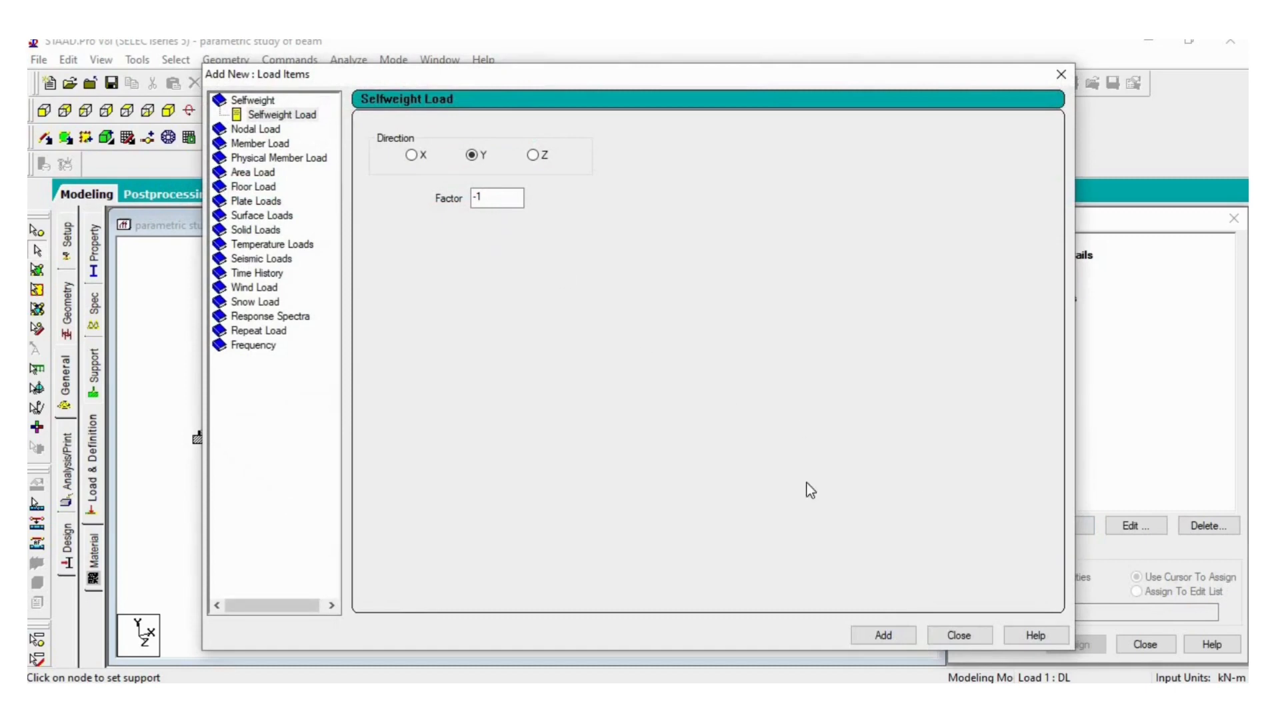
click(893, 635)
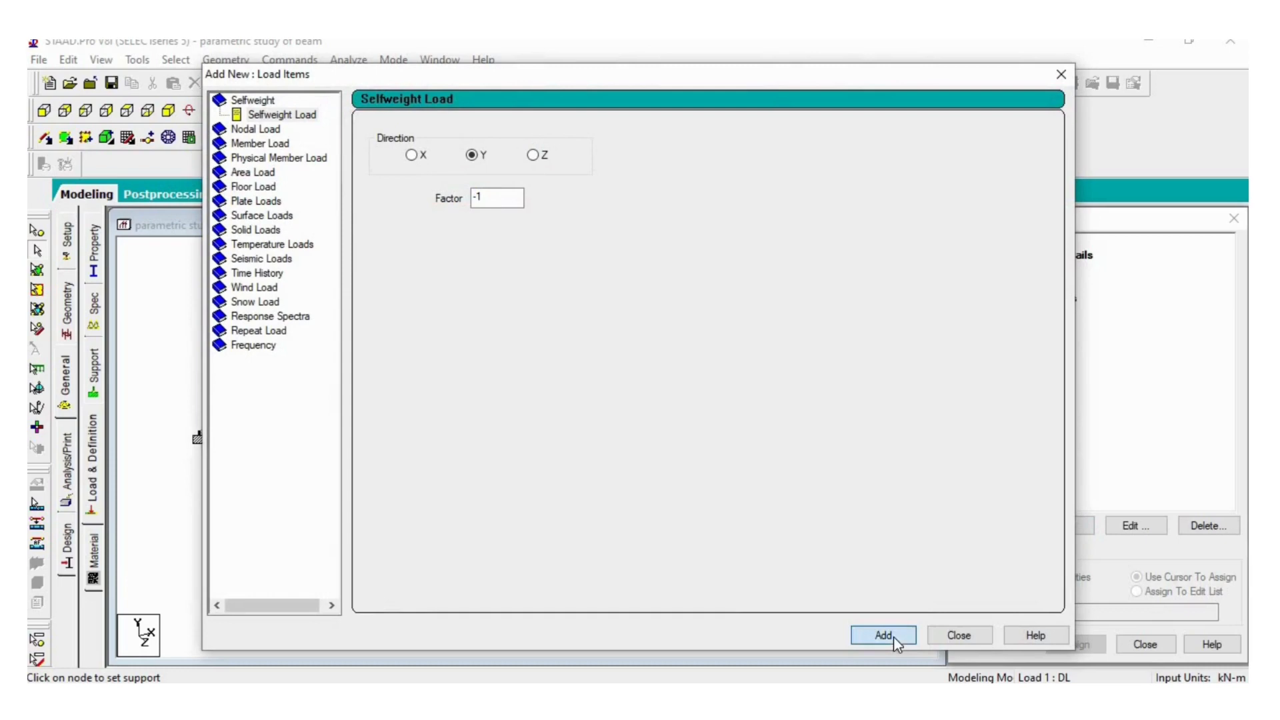
click(960, 636)
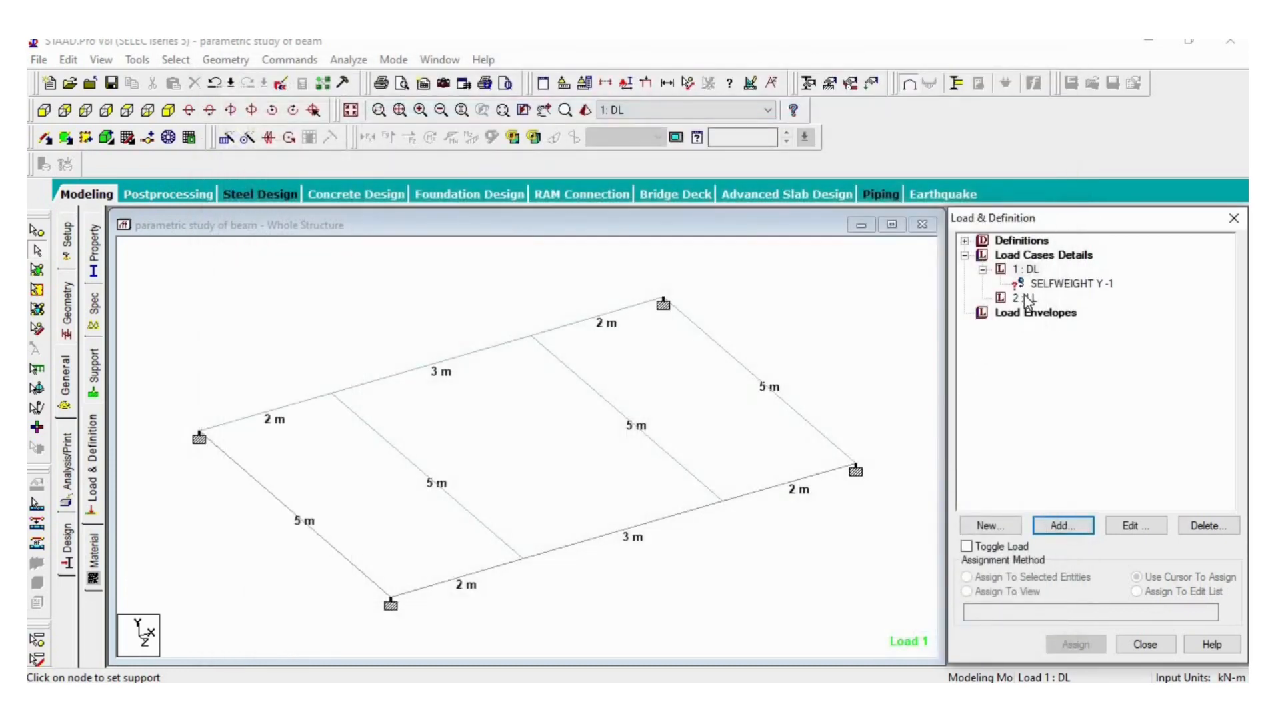
- Add a full-plate pressure load of -3 kN/m2 in the GY direction to load case 2: LL
click(1025, 298)
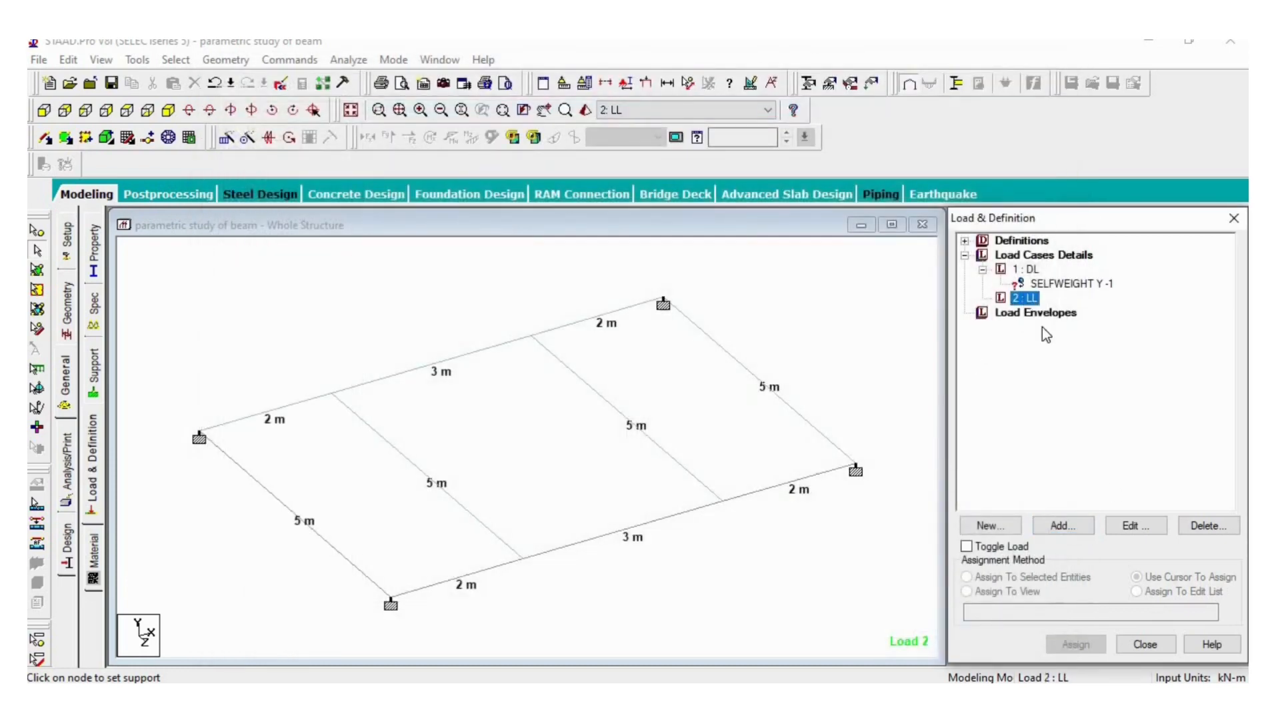
click(1051, 527)
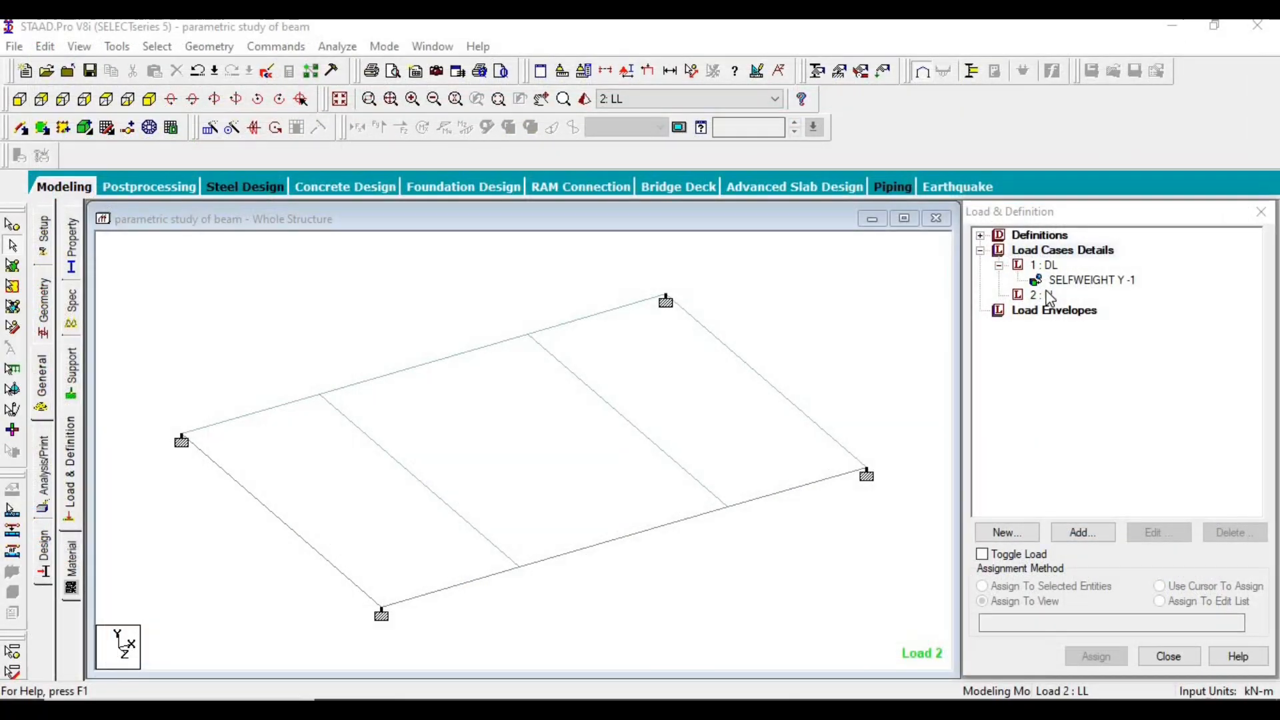
click(1043, 295)
click(1084, 533)
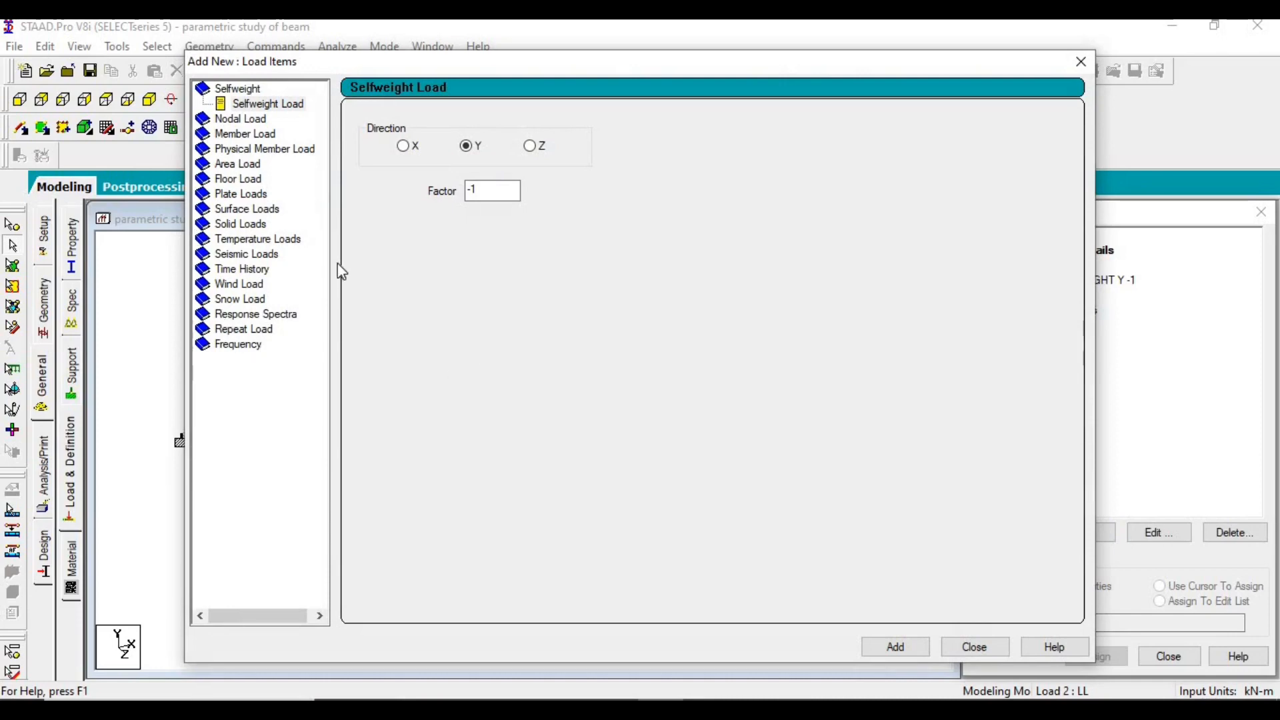
click(251, 194)
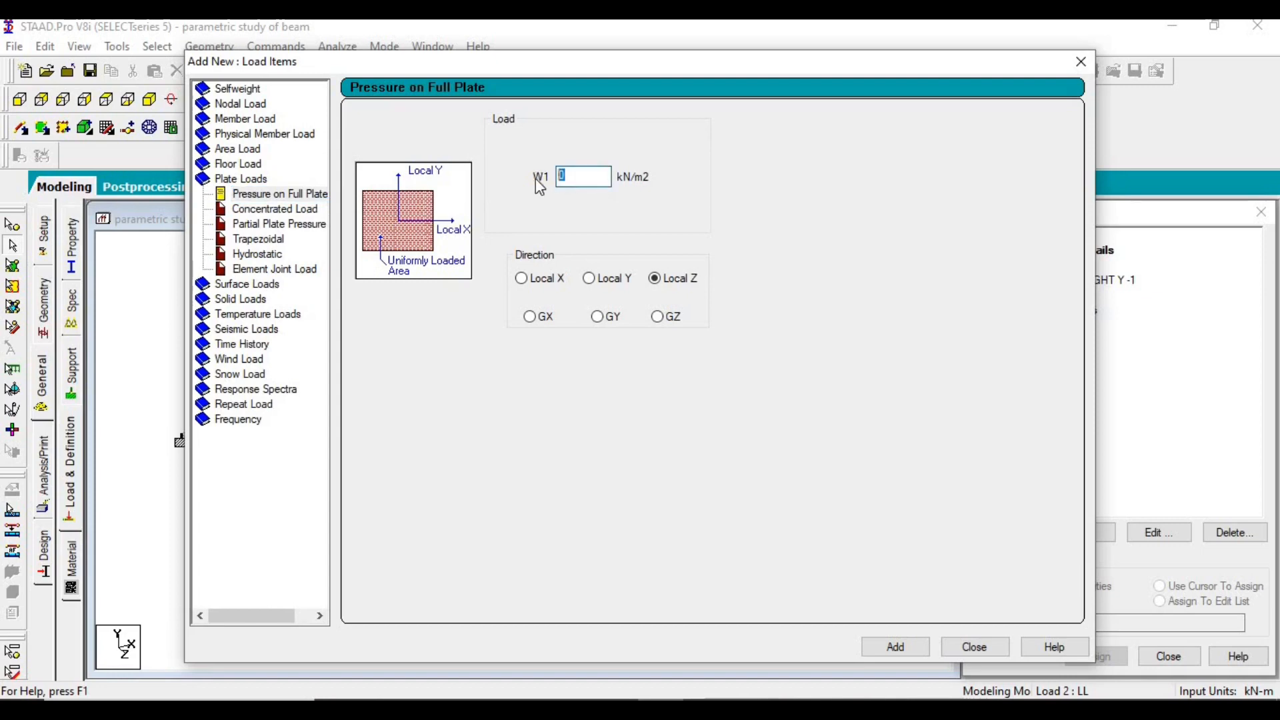
text(-3)
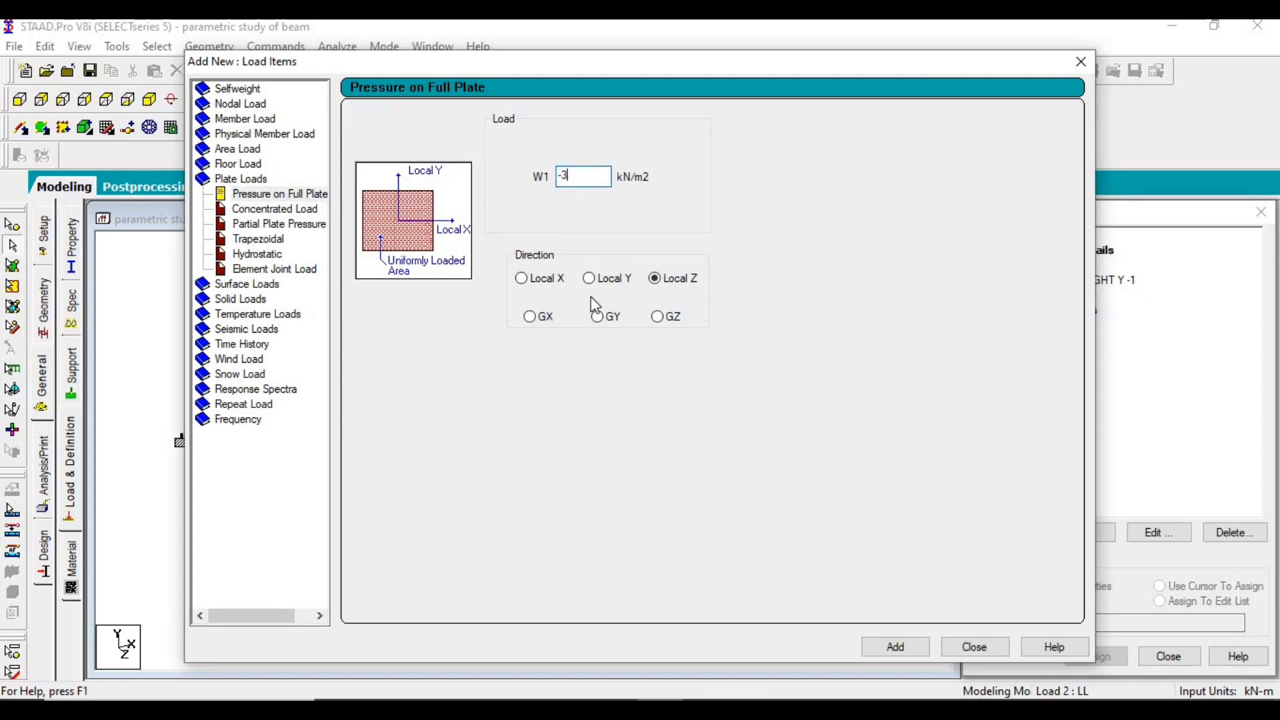
click(597, 317)
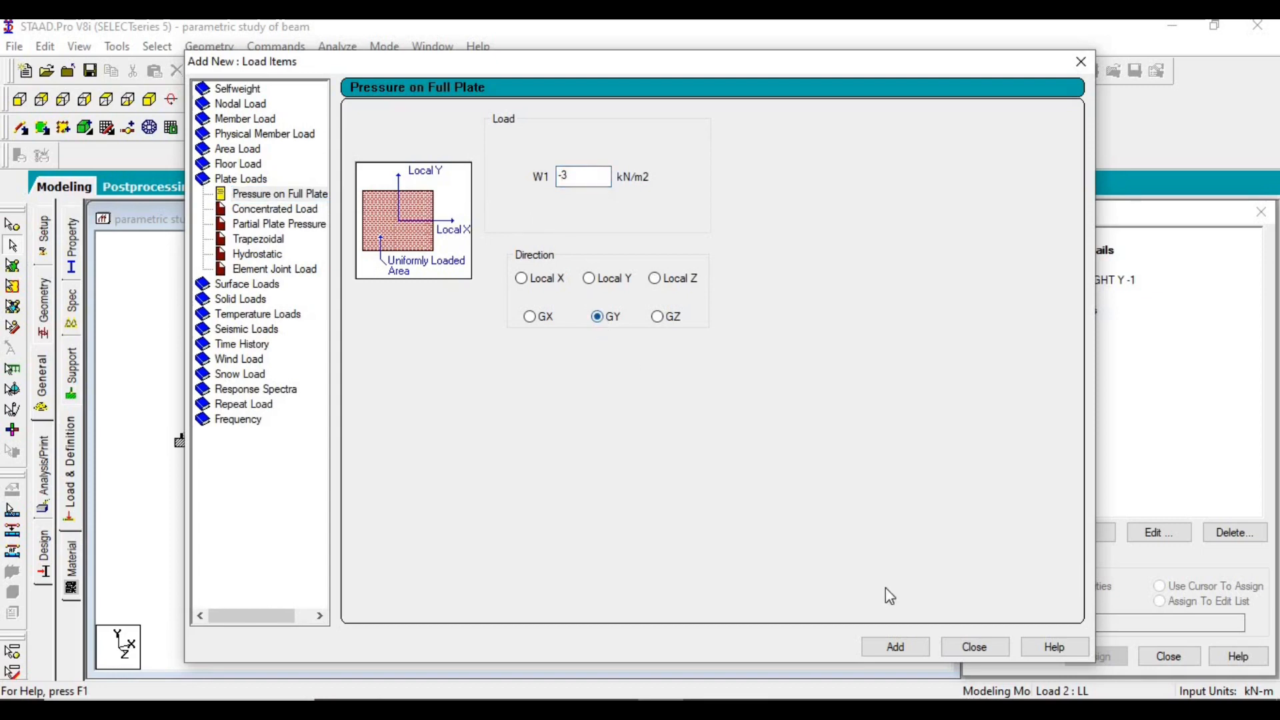
click(903, 645)
click(972, 645)
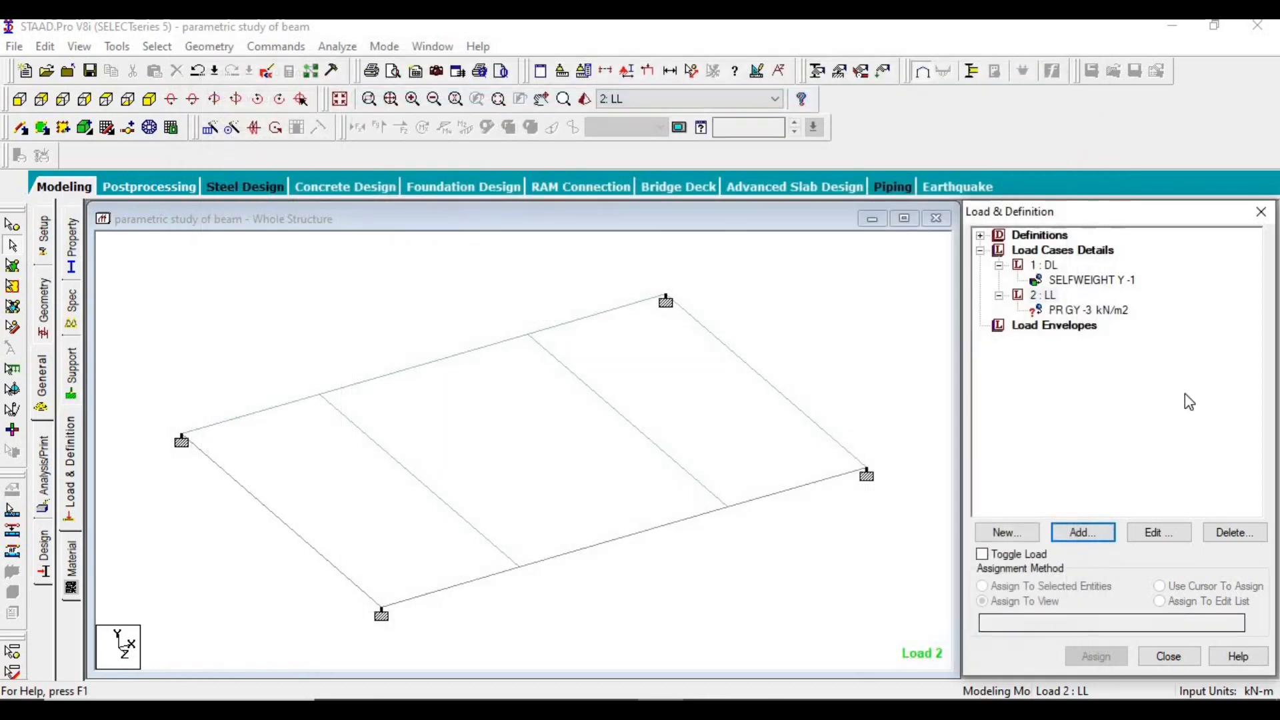
- Assign the GY -3 kN/m2 pressure load to the slab plates using Assign To View
click(1075, 310)
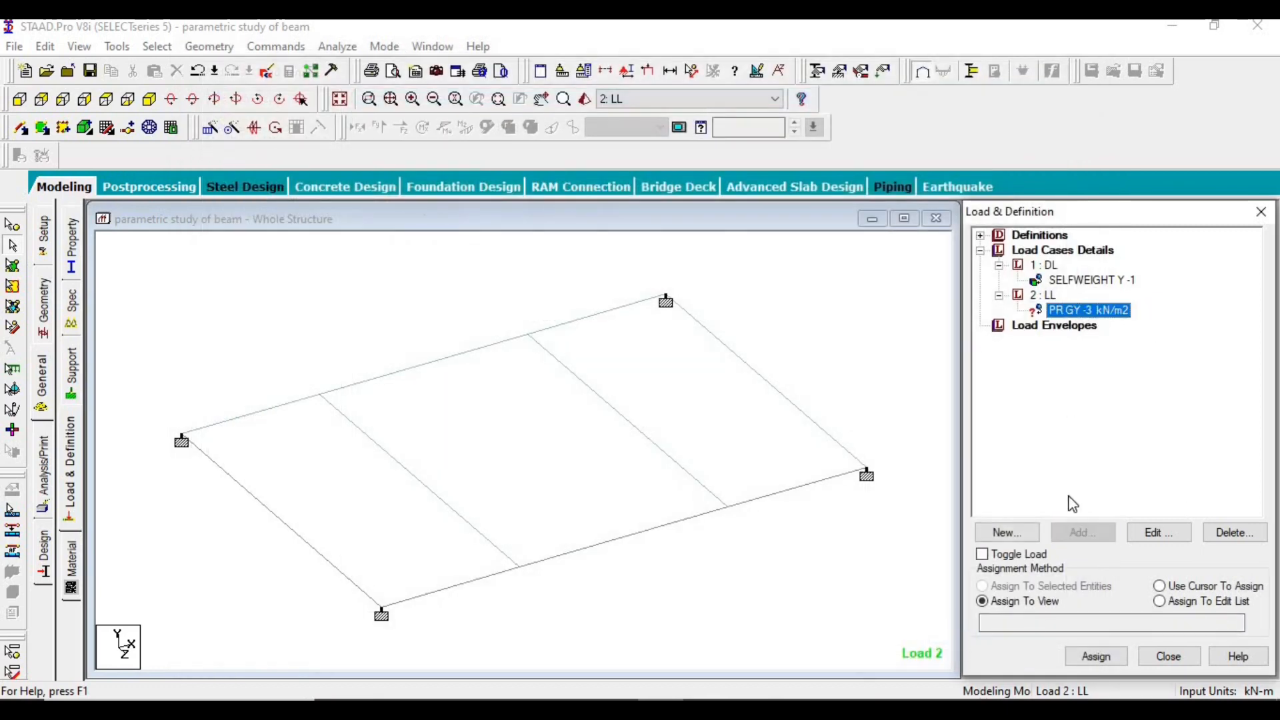
click(1088, 657)
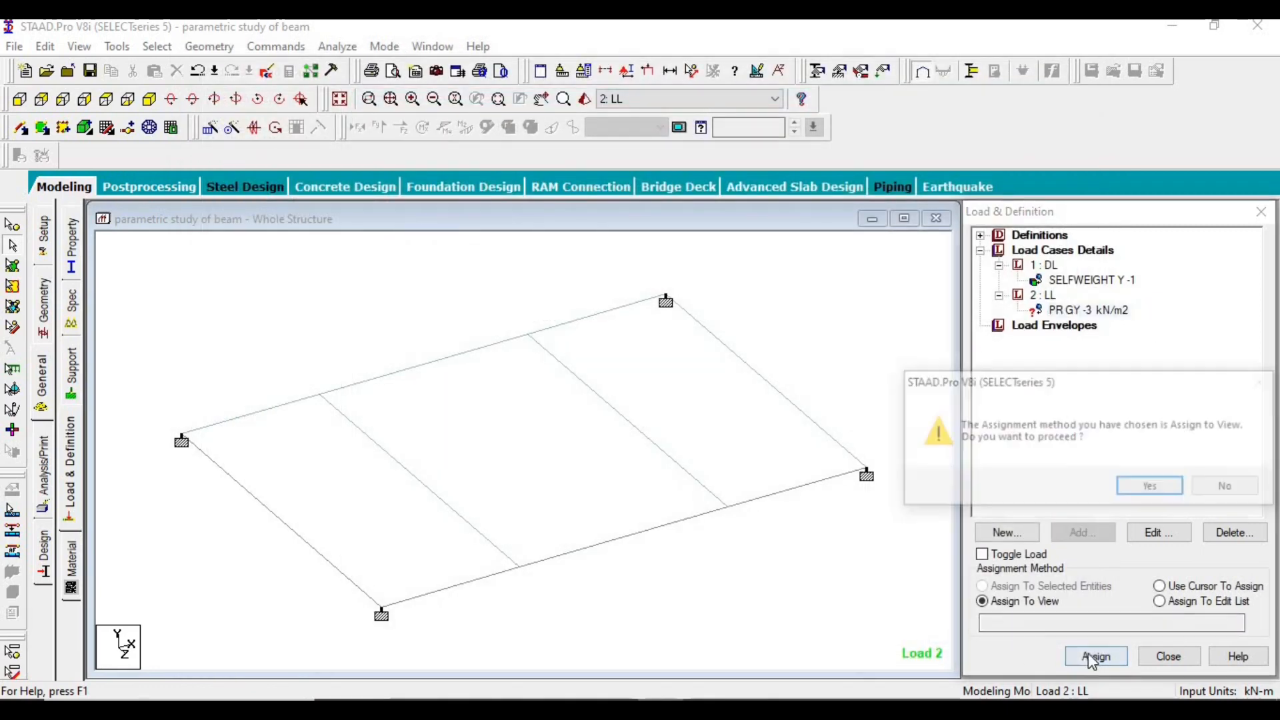
click(1168, 489)
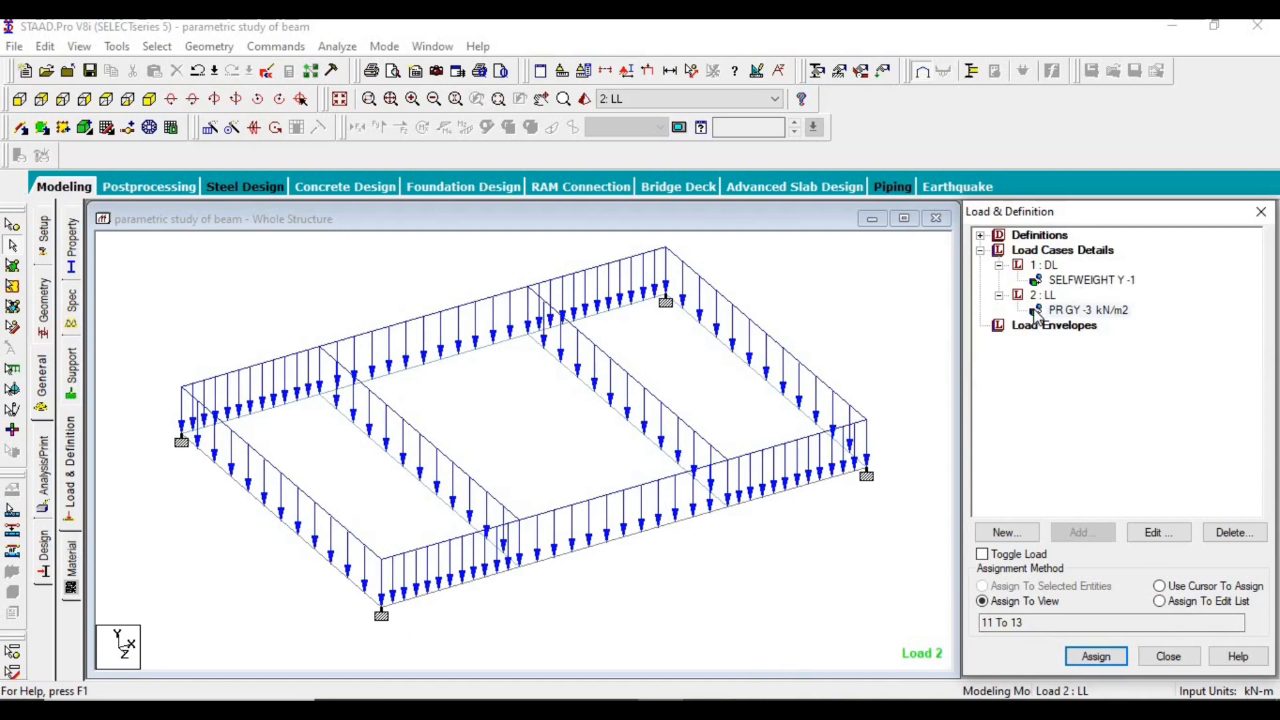
- Define Normal load combination 3 named 1.5(DL+LL), including load cases DL and LL with a factor of 1 each
click(1067, 251)
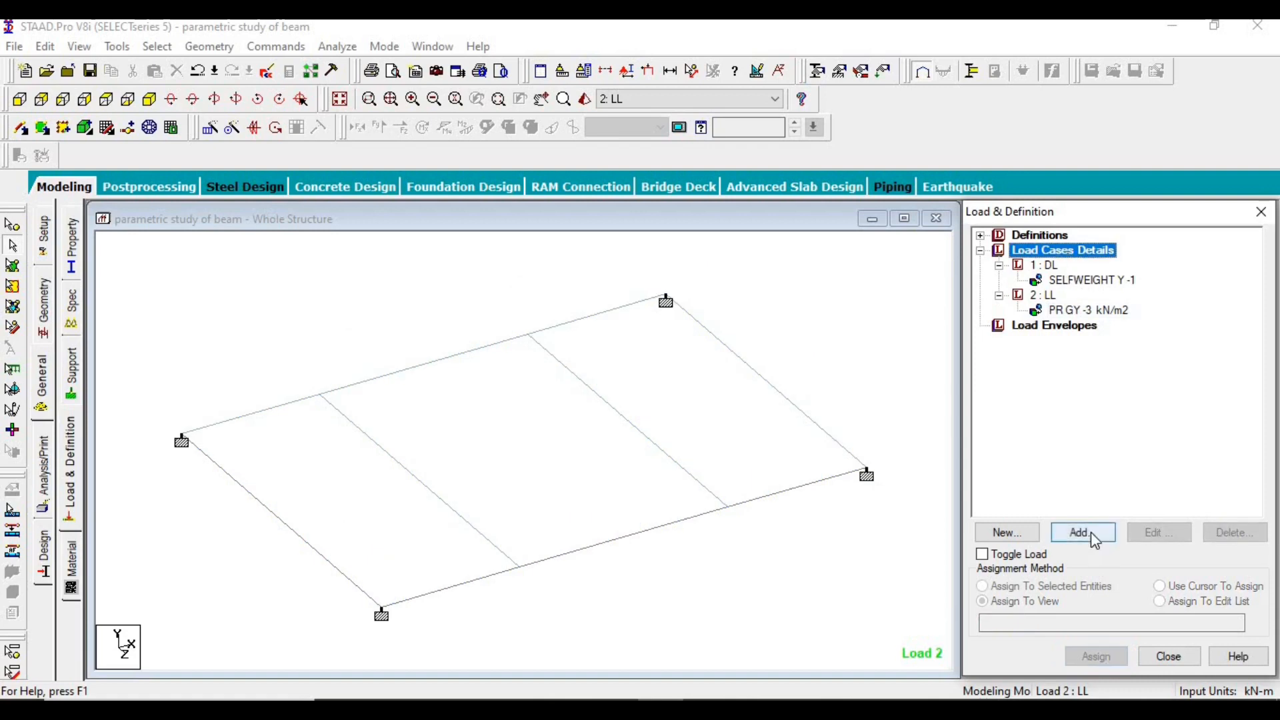
click(1092, 533)
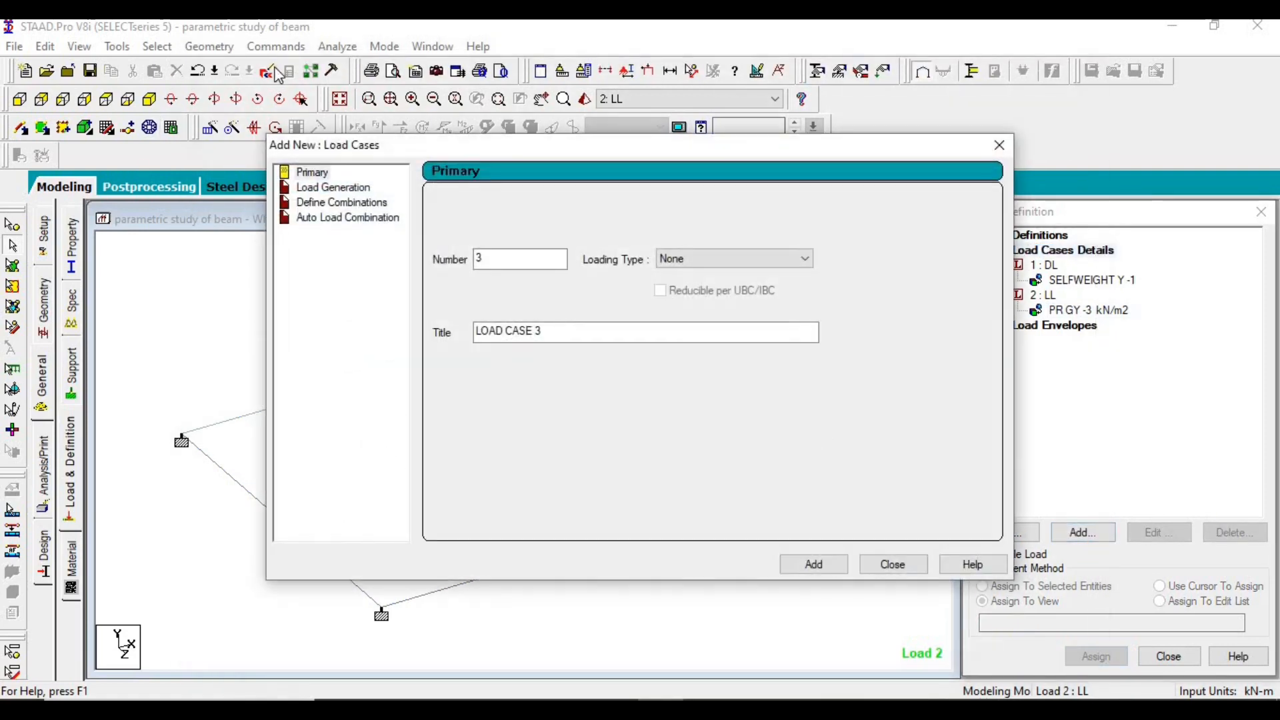
click(343, 204)
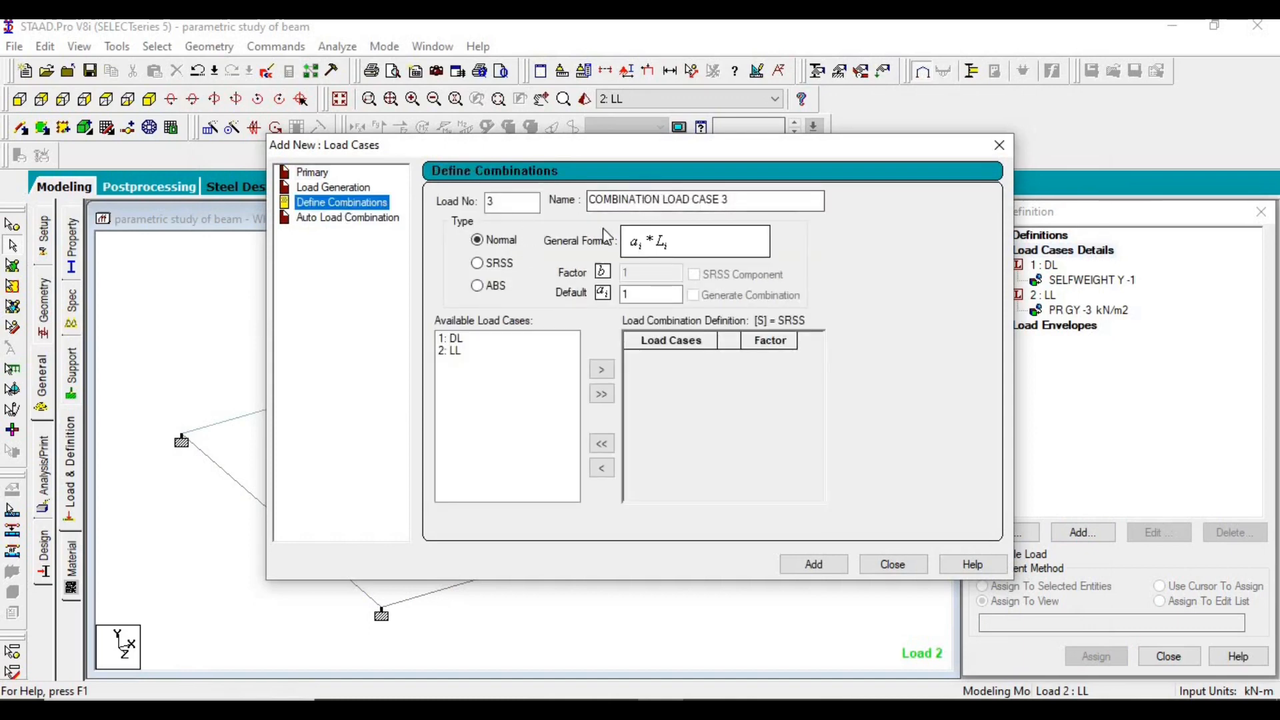
drag(731, 200, 582, 210)
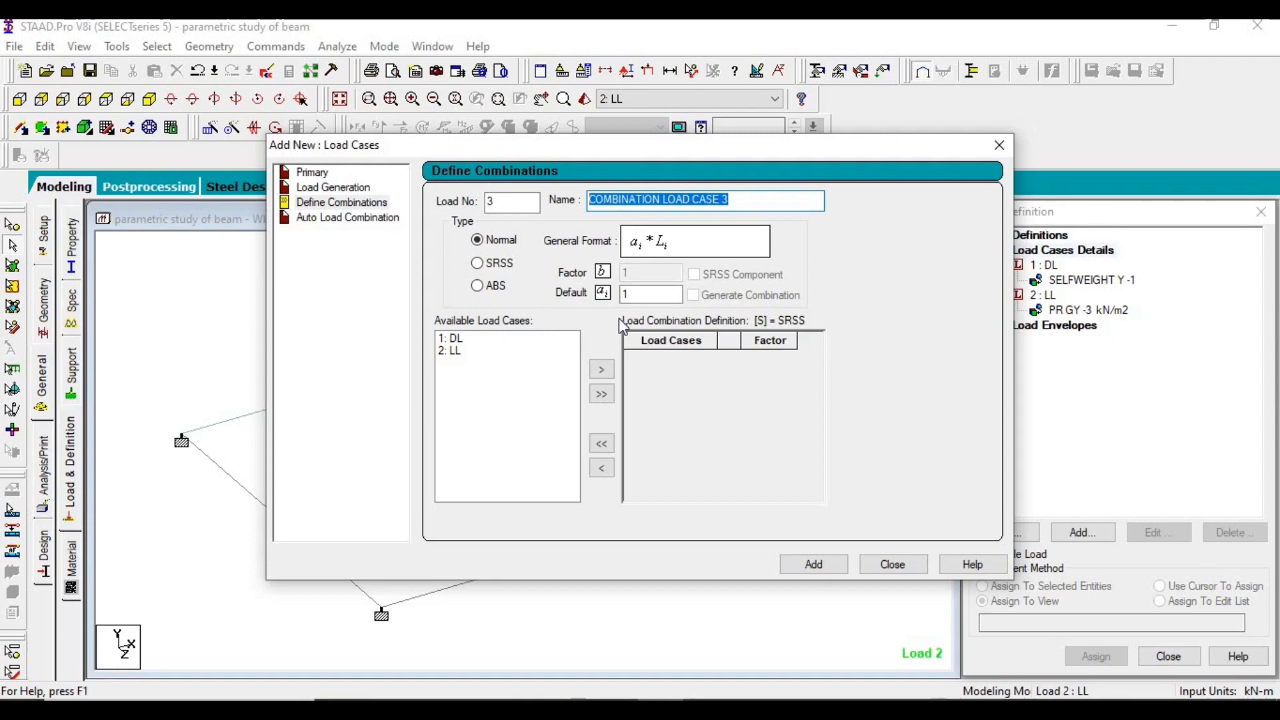
text(1.5(DL+)
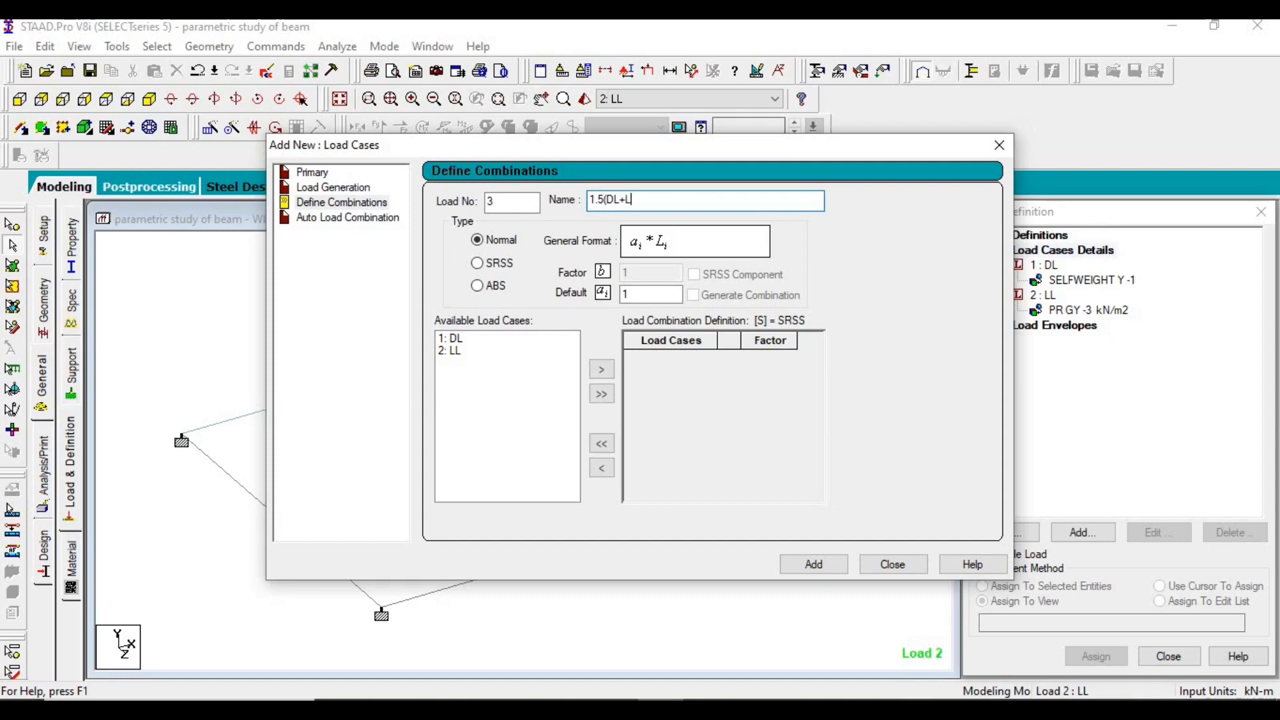
text(L))
click(601, 395)
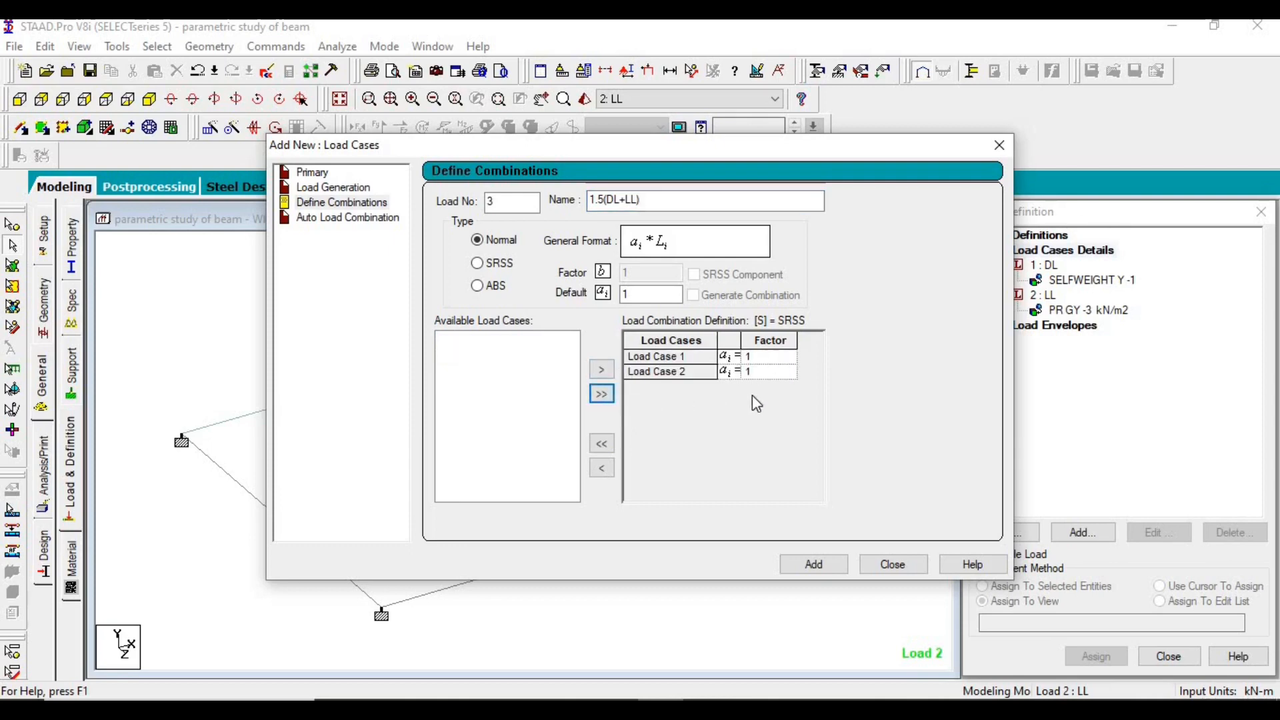
click(814, 565)
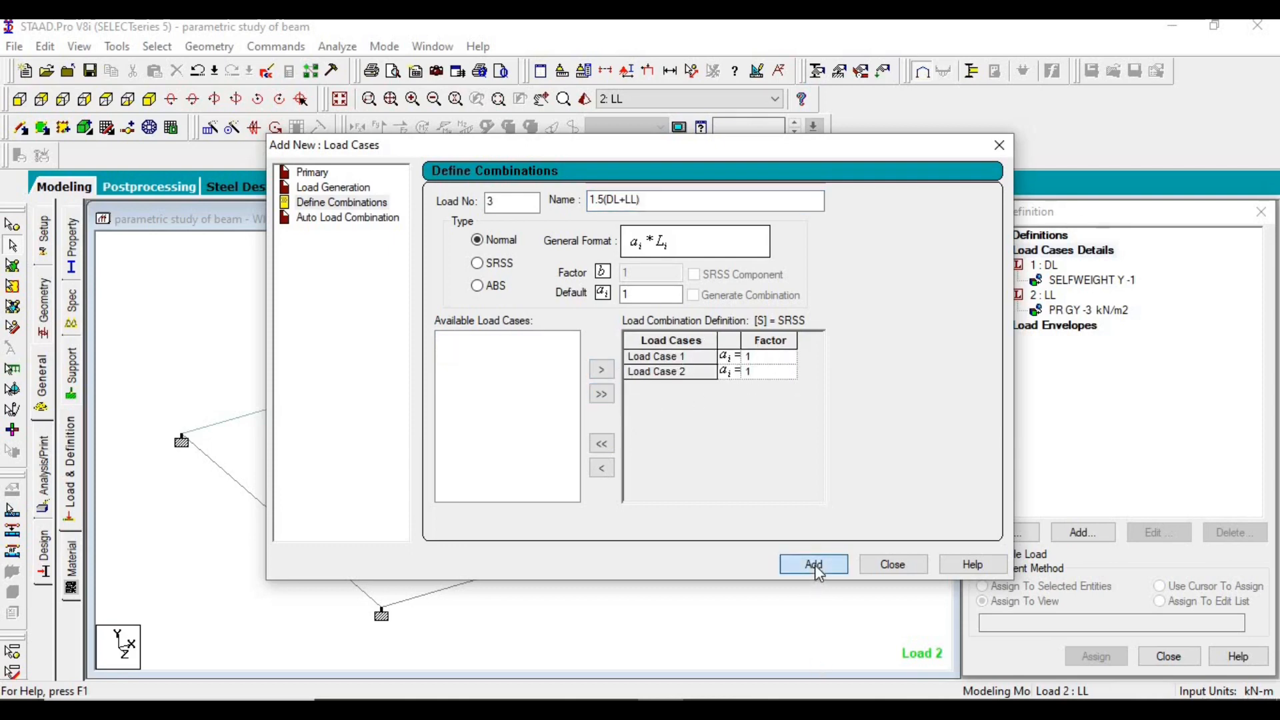
click(894, 565)
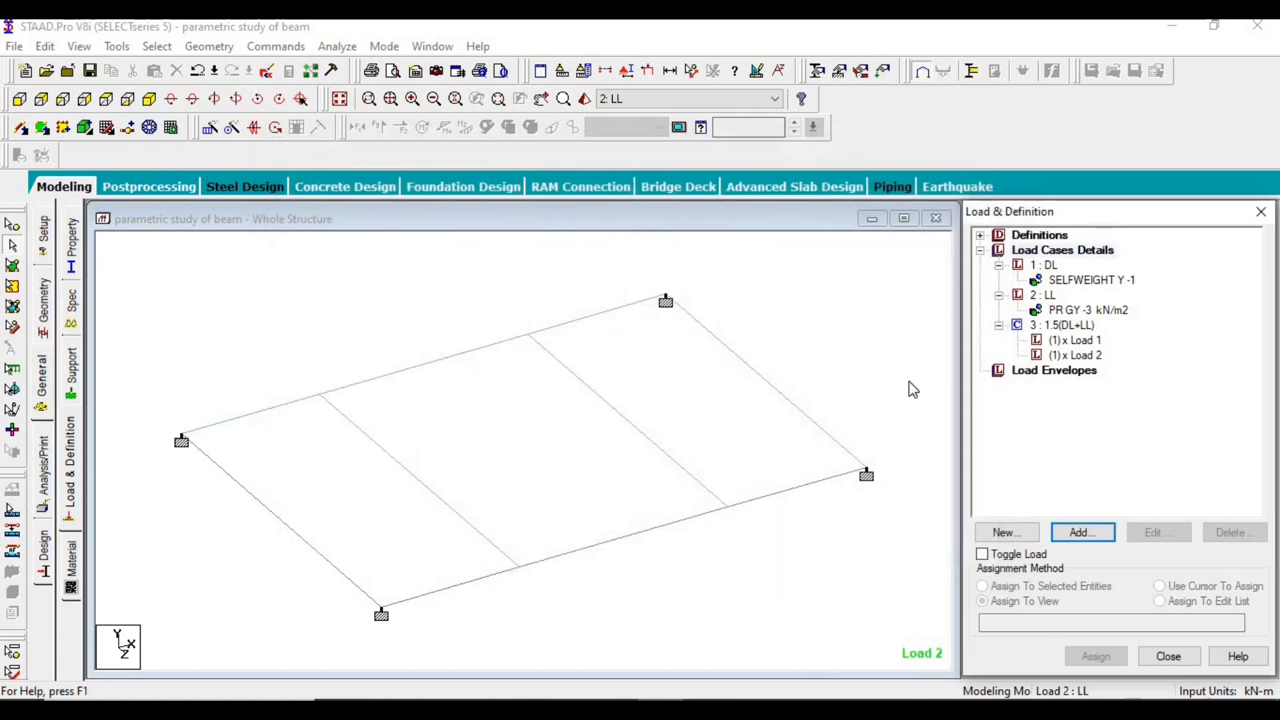
- Review the selfweight and plate pressure assignments, and display load cases DL, LL and 1.5(DL+LL) in turn on the model
click(1069, 281)
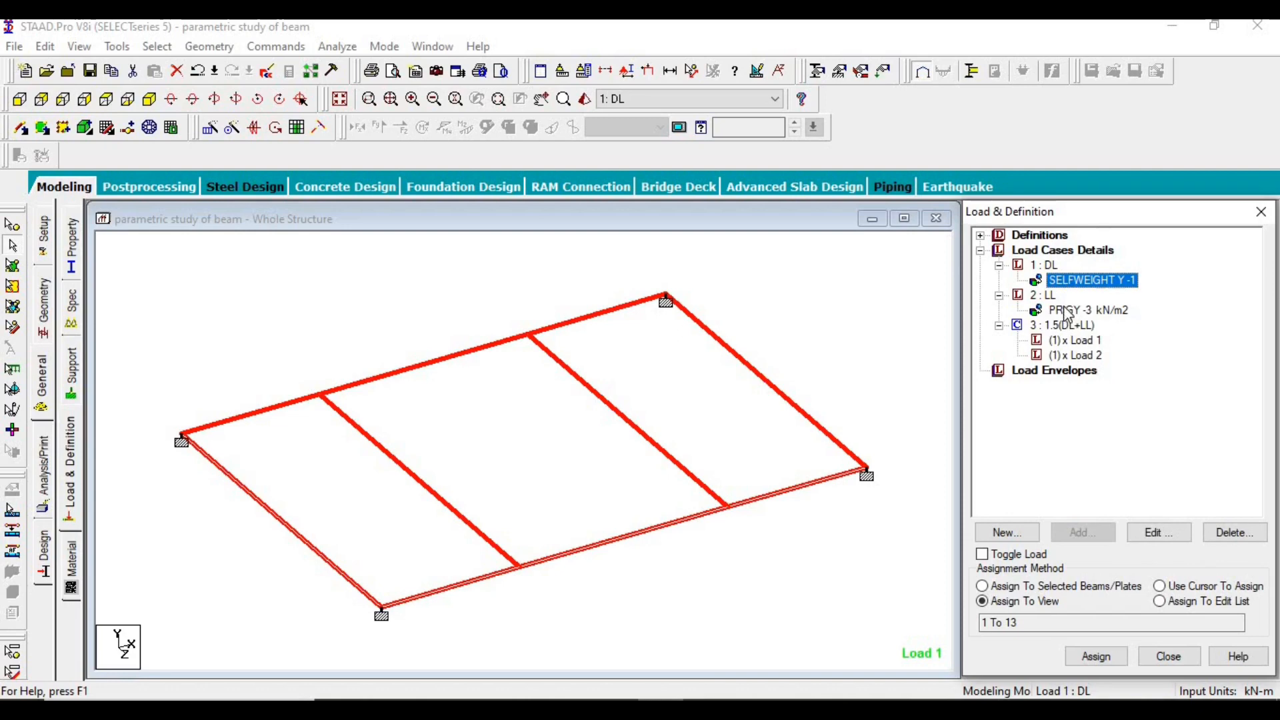
click(1068, 311)
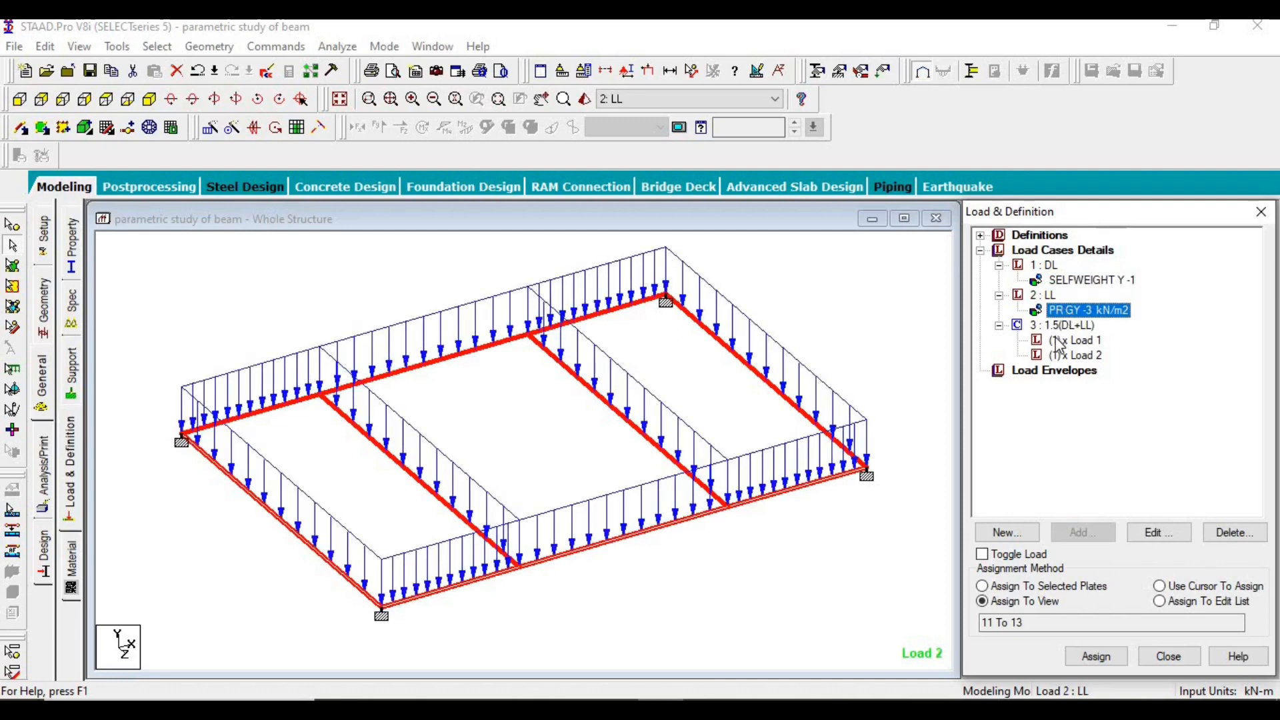
click(774, 99)
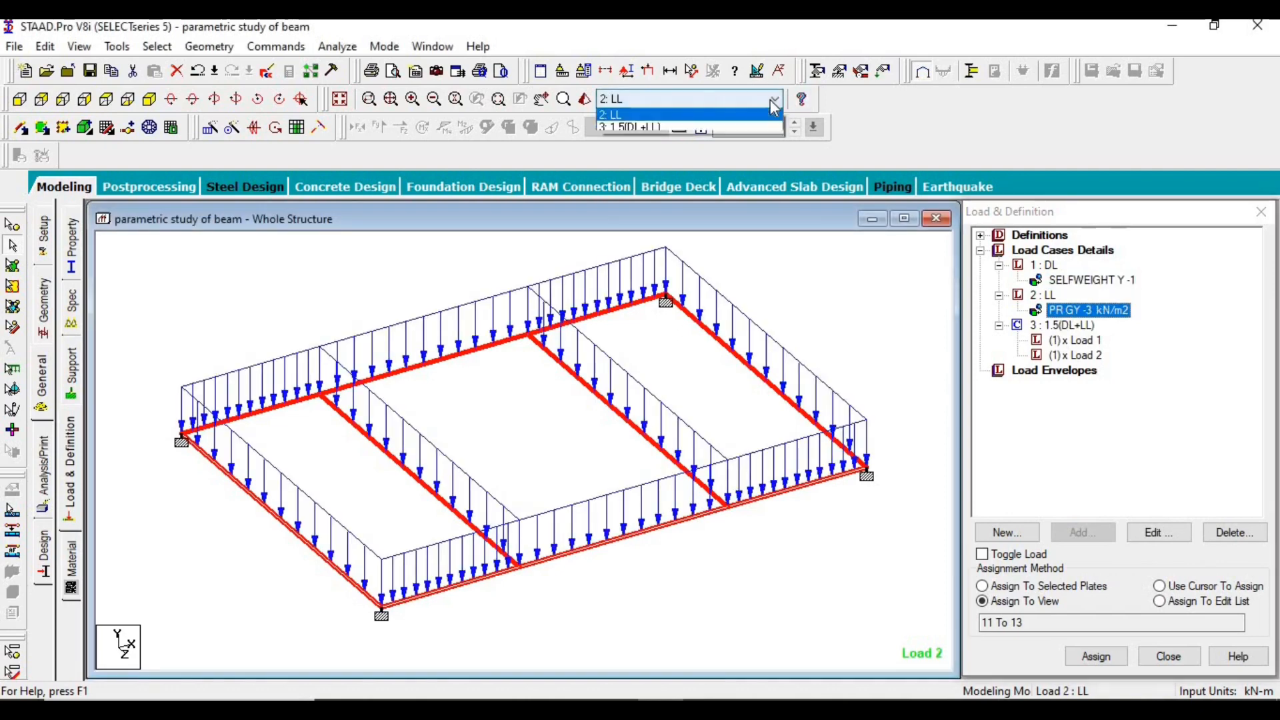
click(752, 118)
click(764, 100)
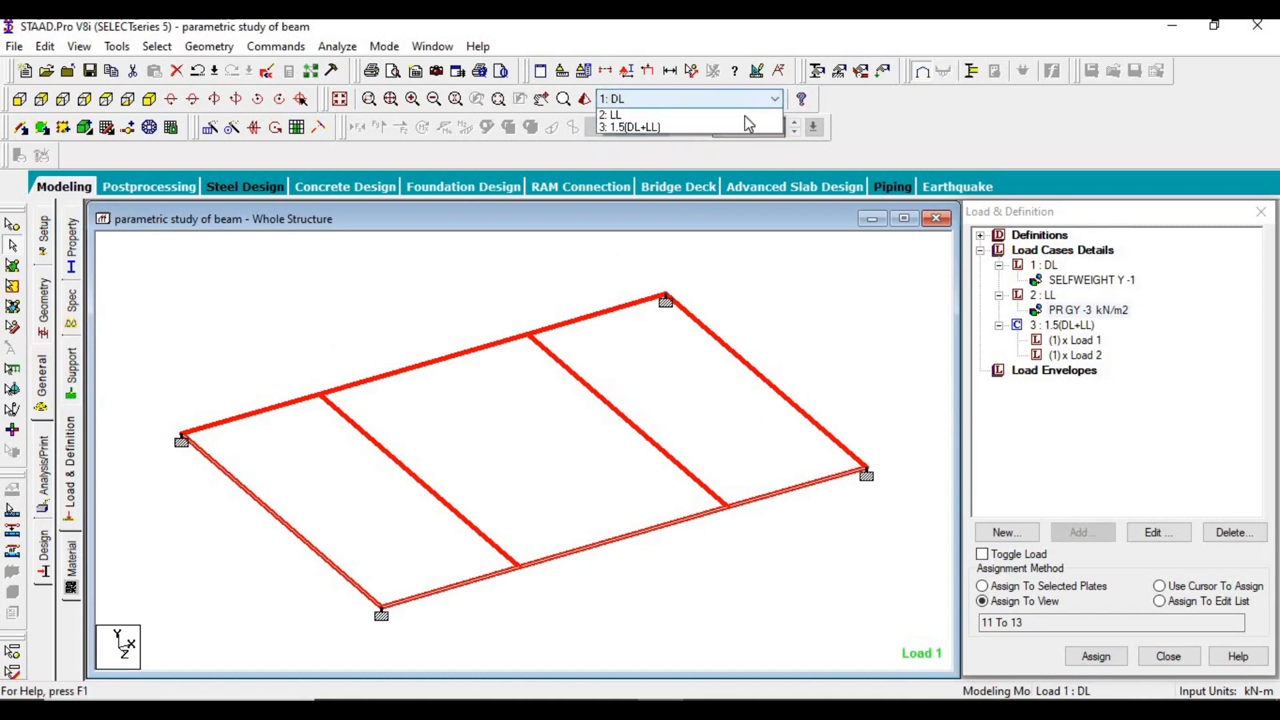
click(737, 128)
click(730, 98)
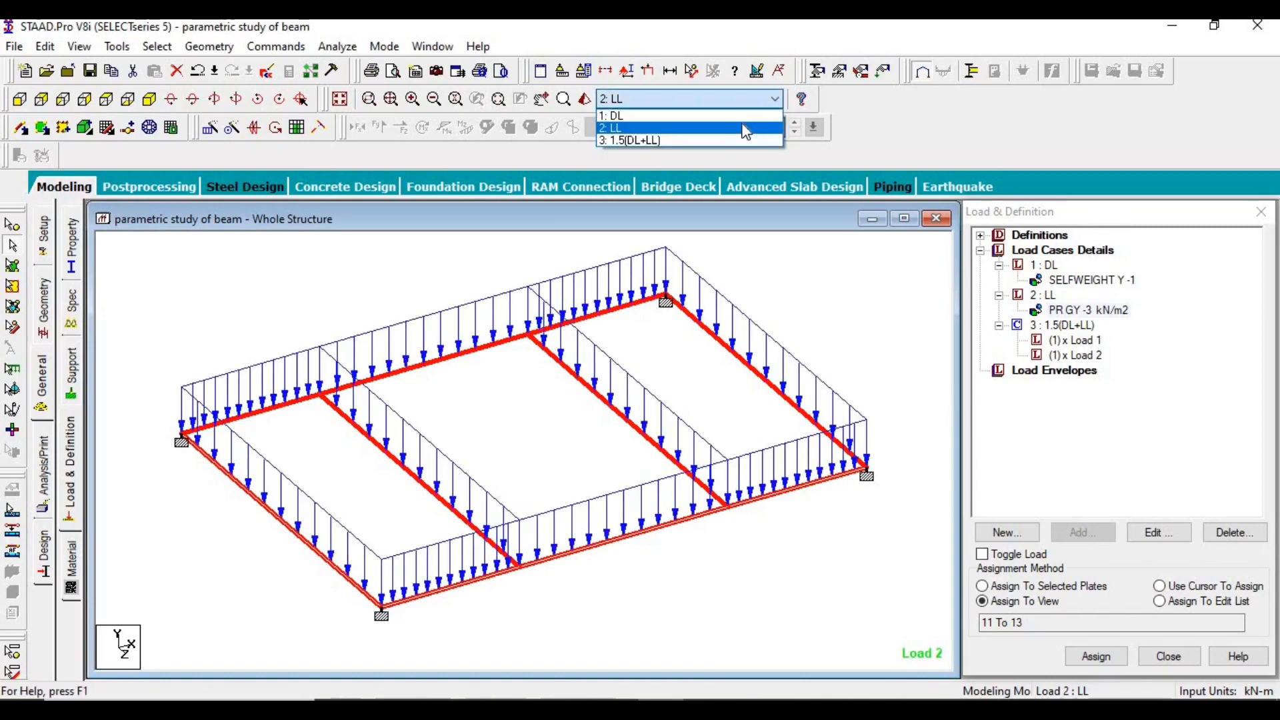
click(724, 141)
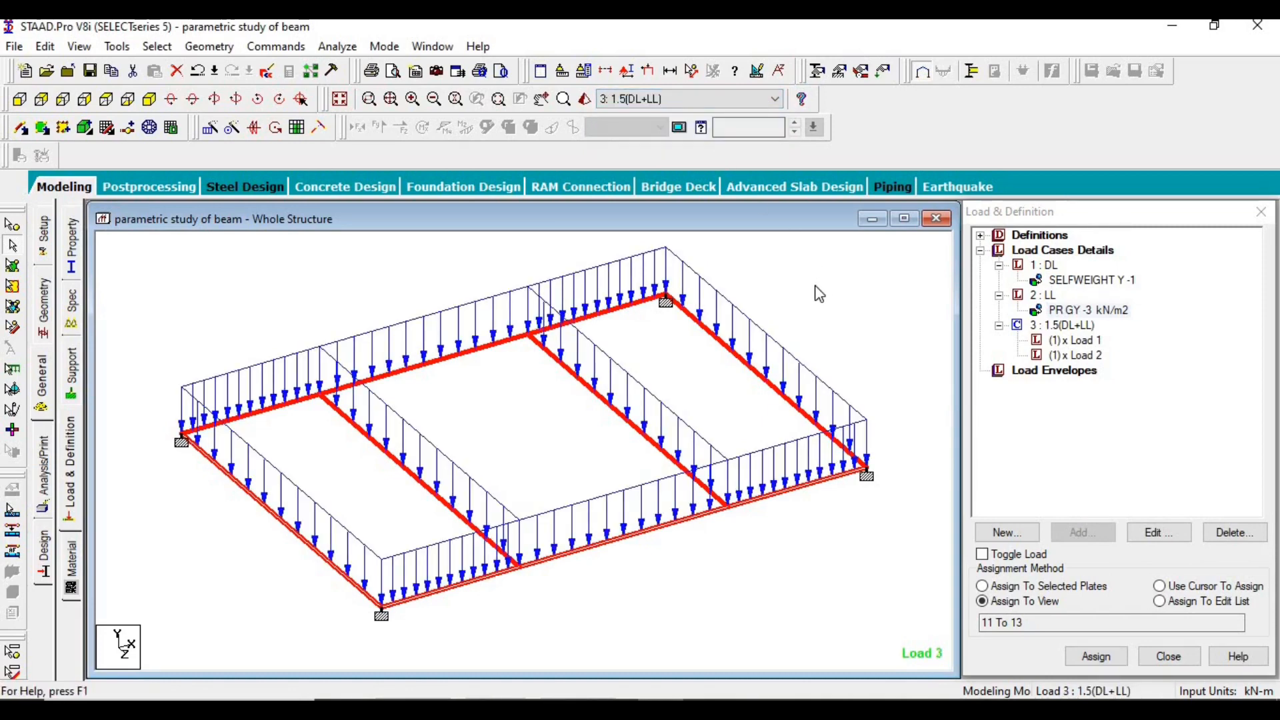
- Open the 3D rendered view of the structure and rotate it to inspect the beams and slab plates
click(585, 99)
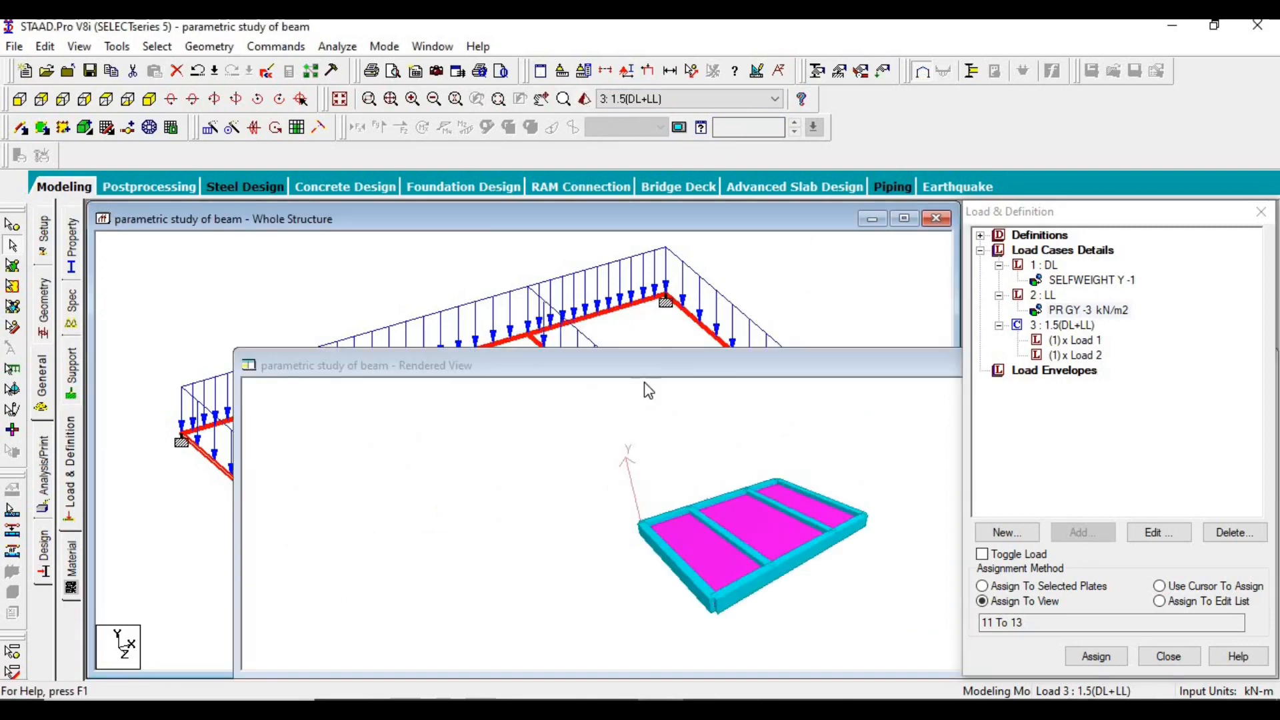
drag(647, 366, 486, 297)
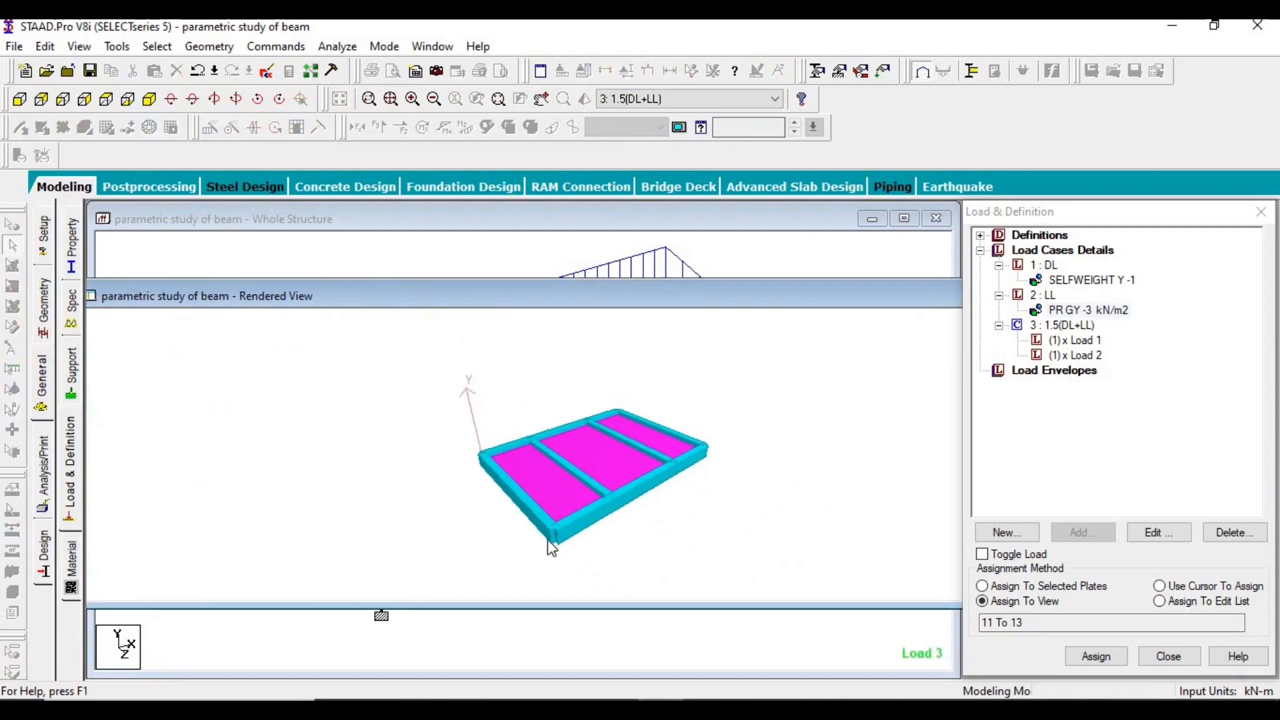
mouse_move(558, 528)
mouse_down()
mouse_move(618, 537)
mouse_move(582, 531)
mouse_move(538, 438)
mouse_move(469, 530)
mouse_move(689, 551)
mouse_move(609, 558)
mouse_move(529, 537)
mouse_up()
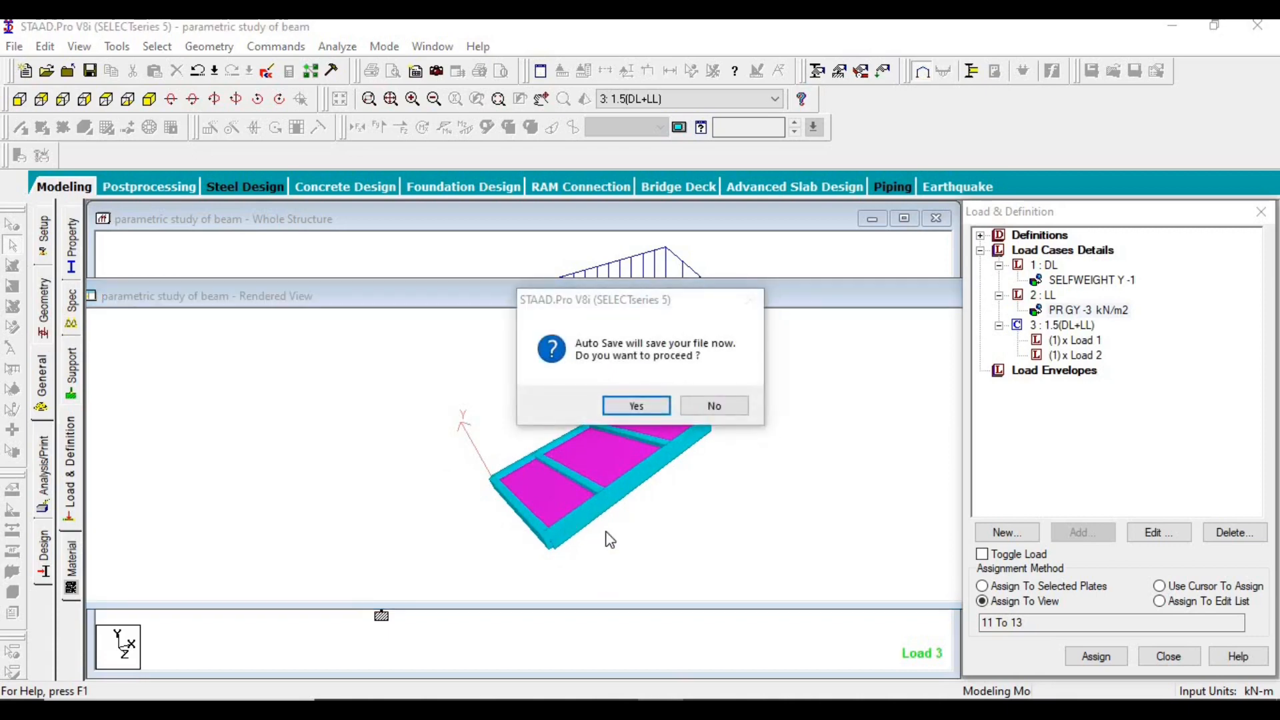
- Accept the auto save, save the modified structure and close the 3D rendered view
click(654, 406)
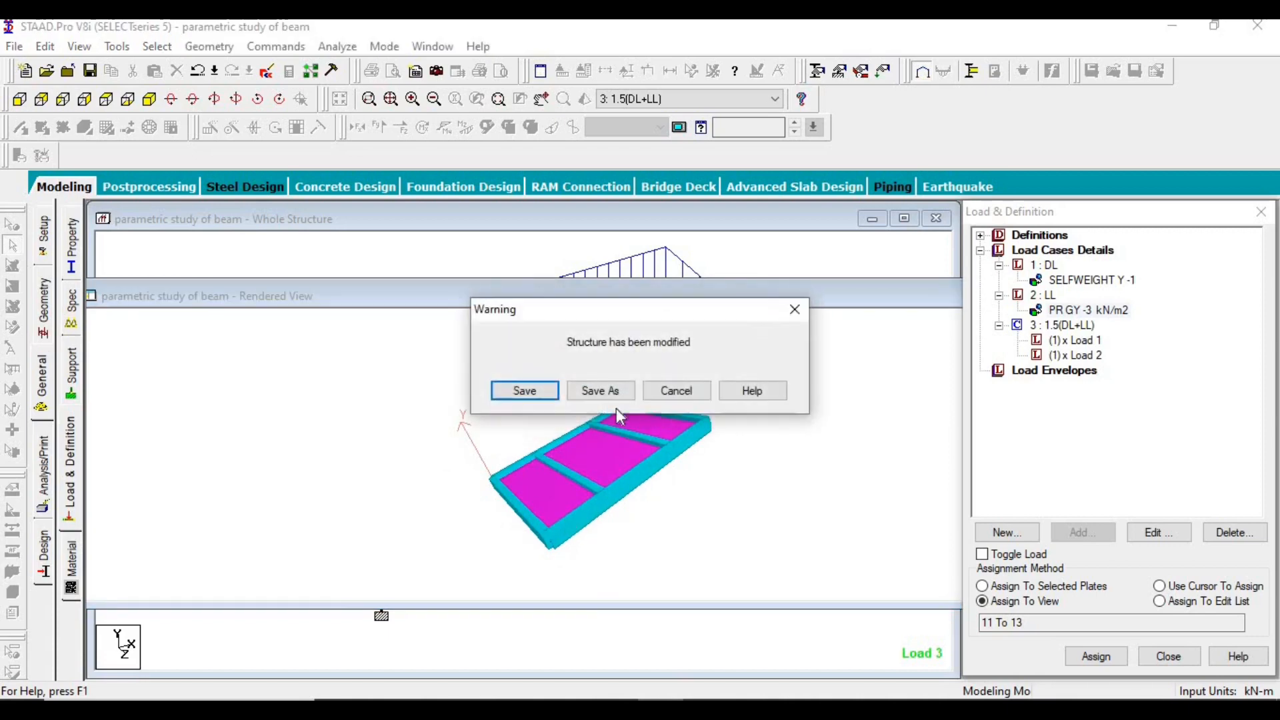
click(545, 390)
drag(683, 298, 481, 274)
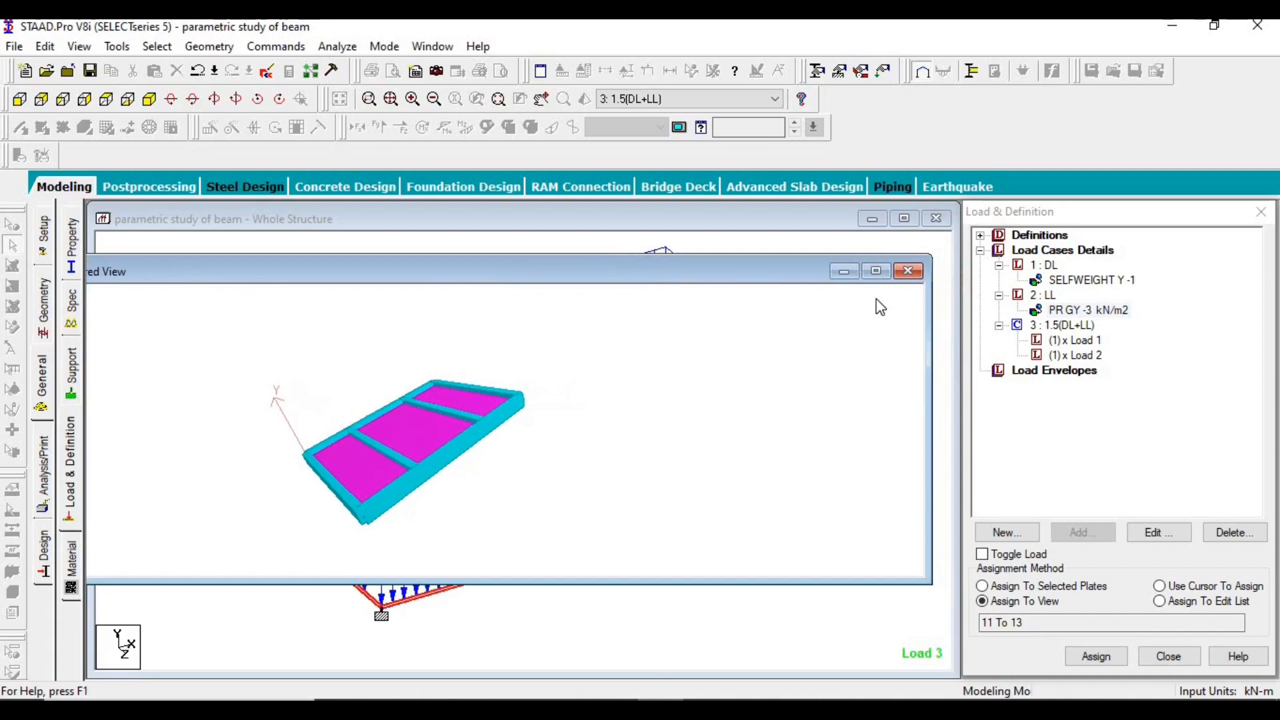
click(909, 271)
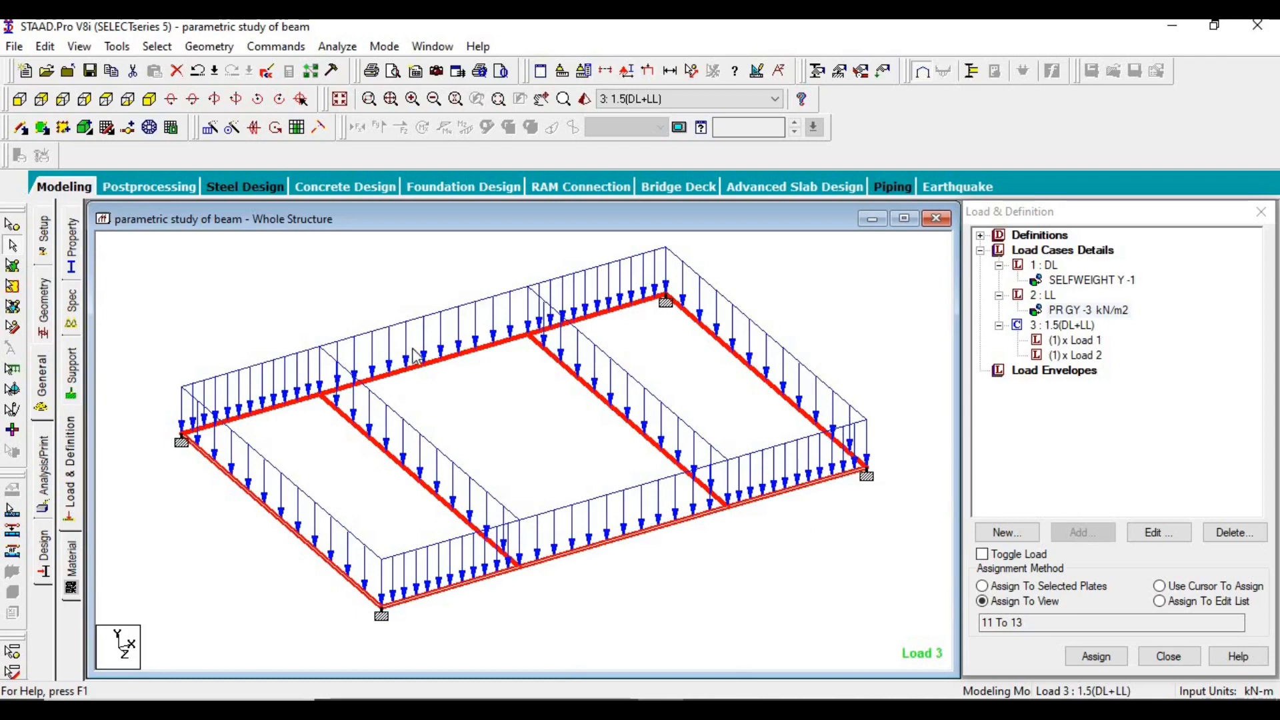
- Add a Perform Analysis command with the No Print option
click(39, 486)
click(582, 558)
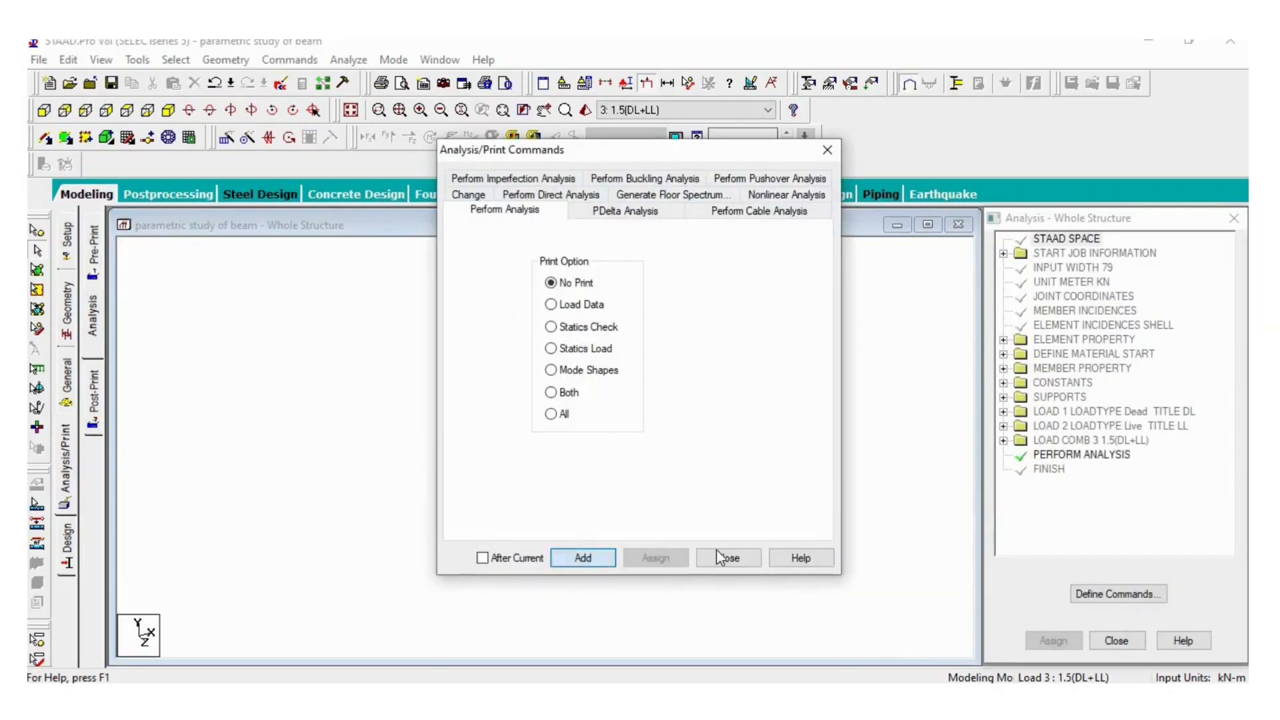
click(721, 558)
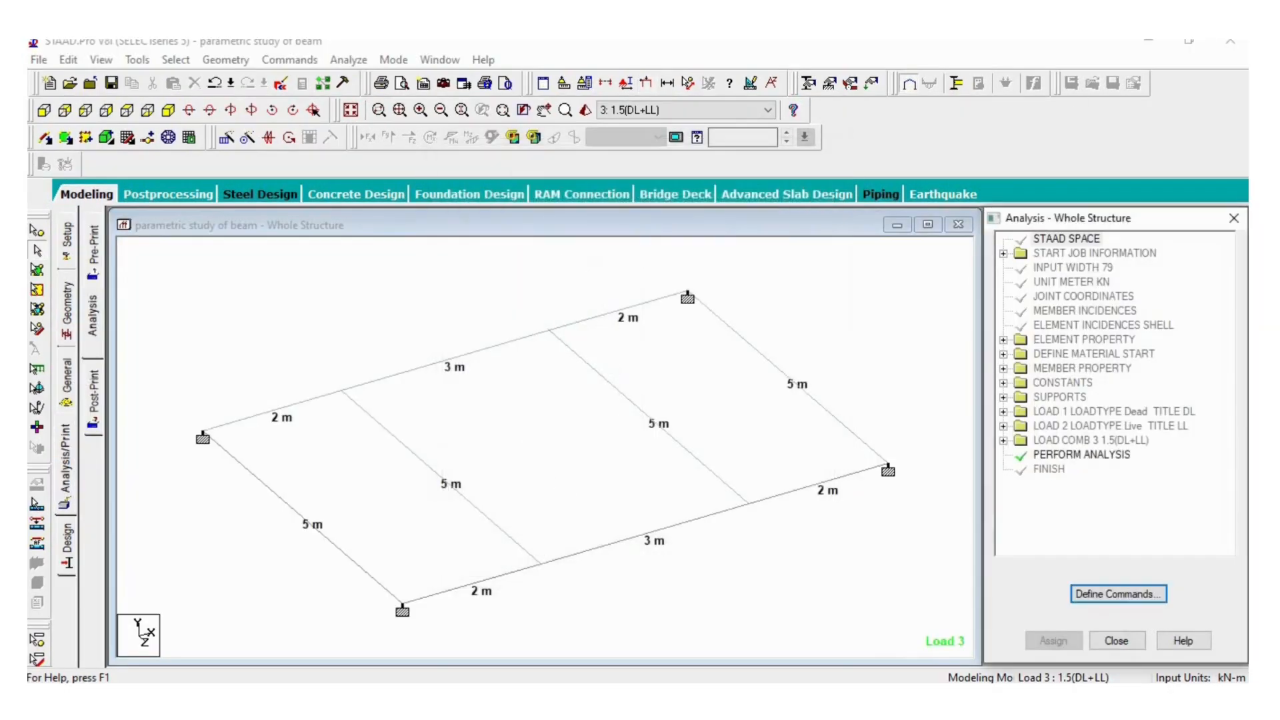
- Save the model, run the analysis and enter Post Processing Mode with load cases DL, LL and 1.5(DL+LL) selected for results
click(341, 63)
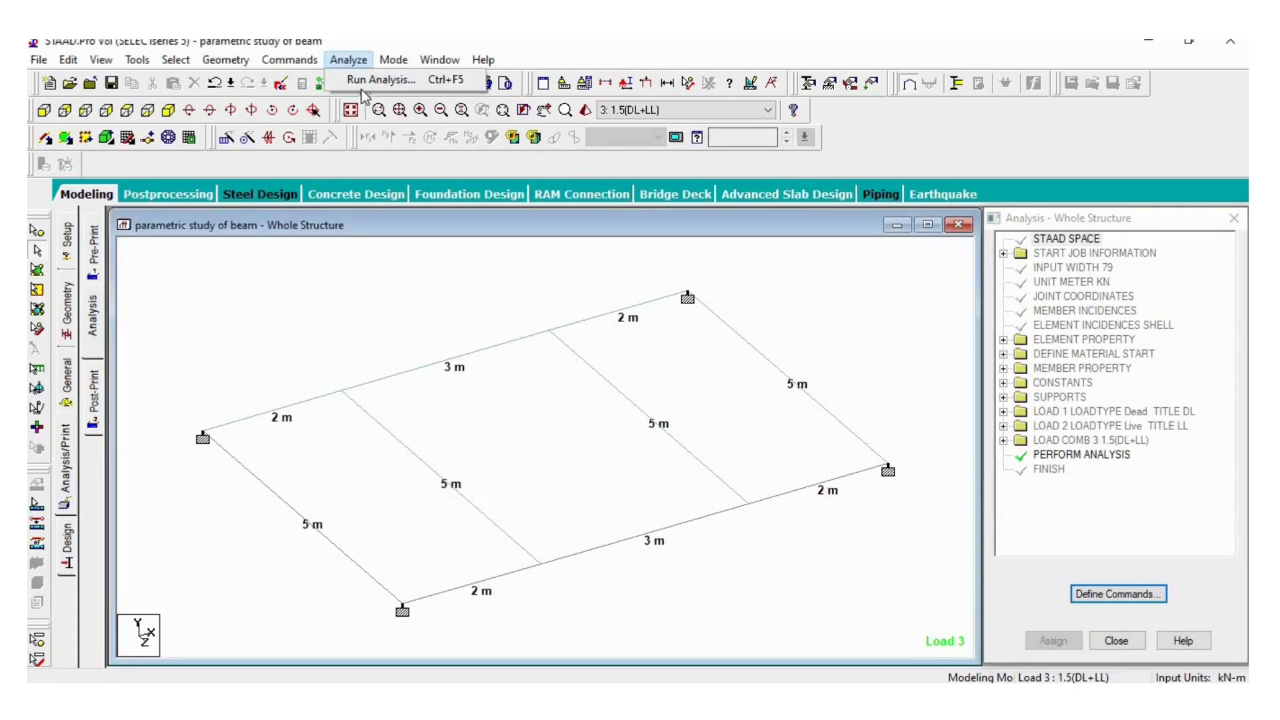
click(371, 84)
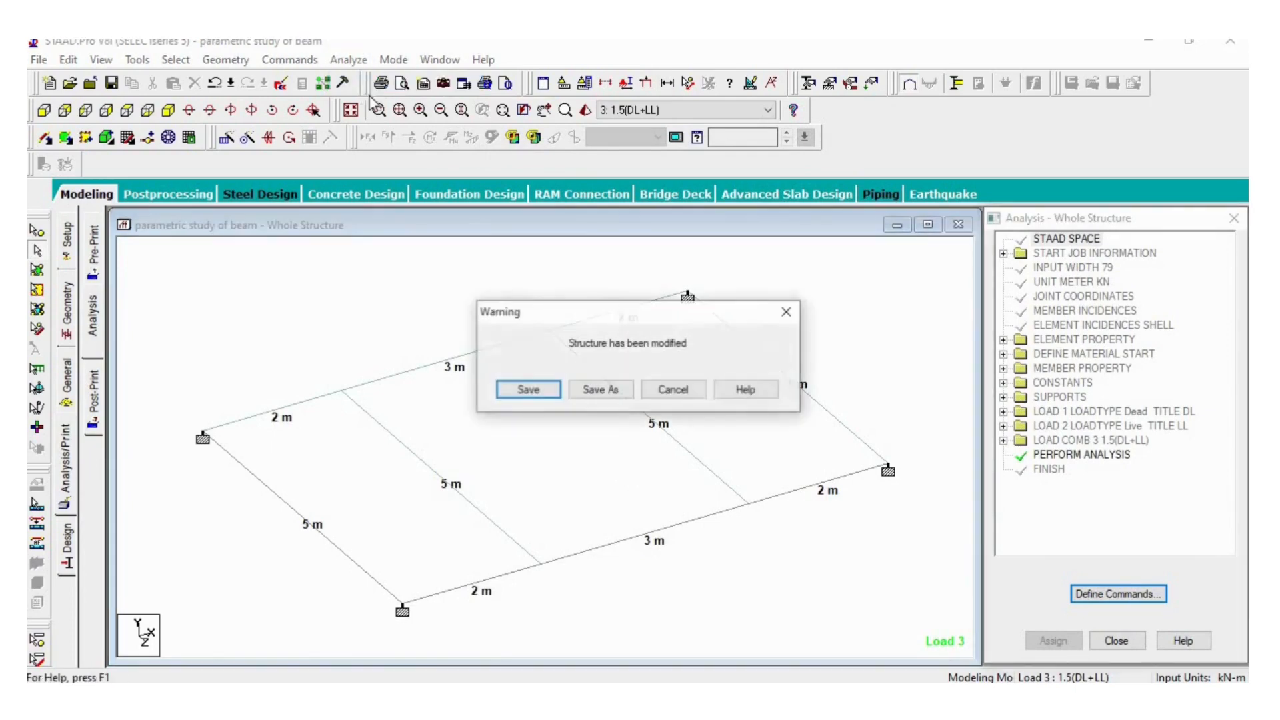
click(521, 390)
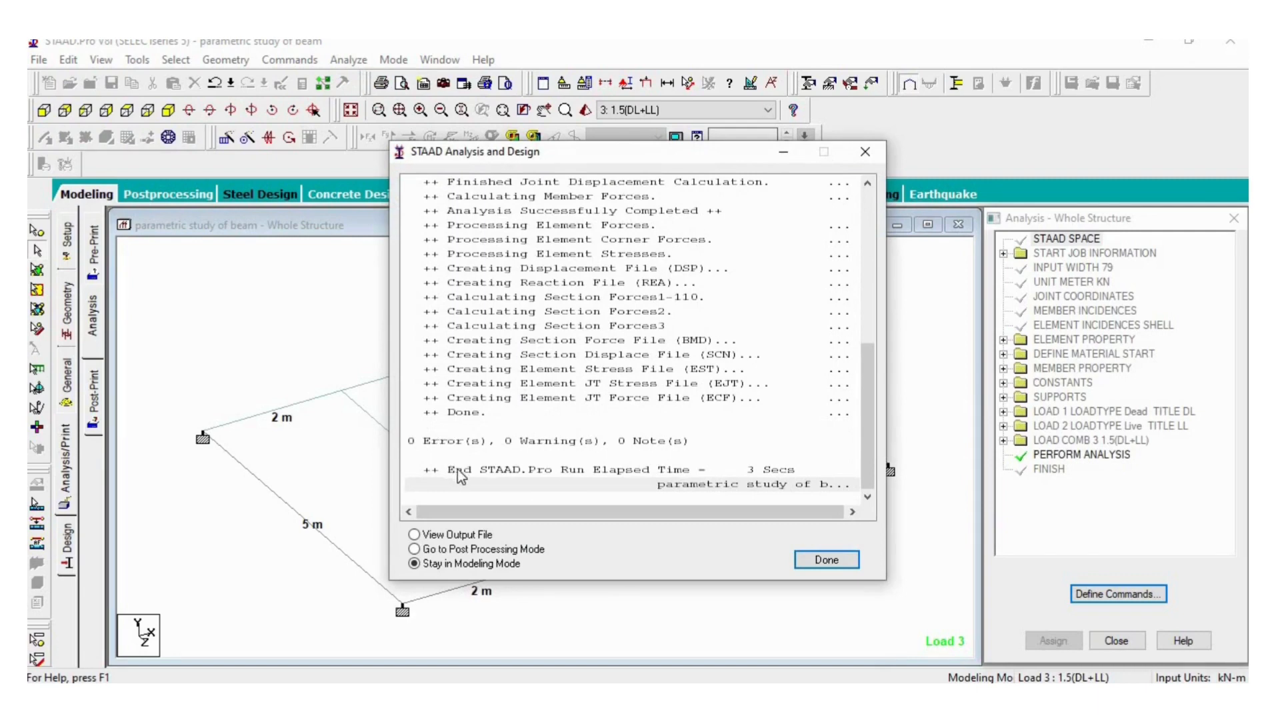
click(484, 550)
click(812, 559)
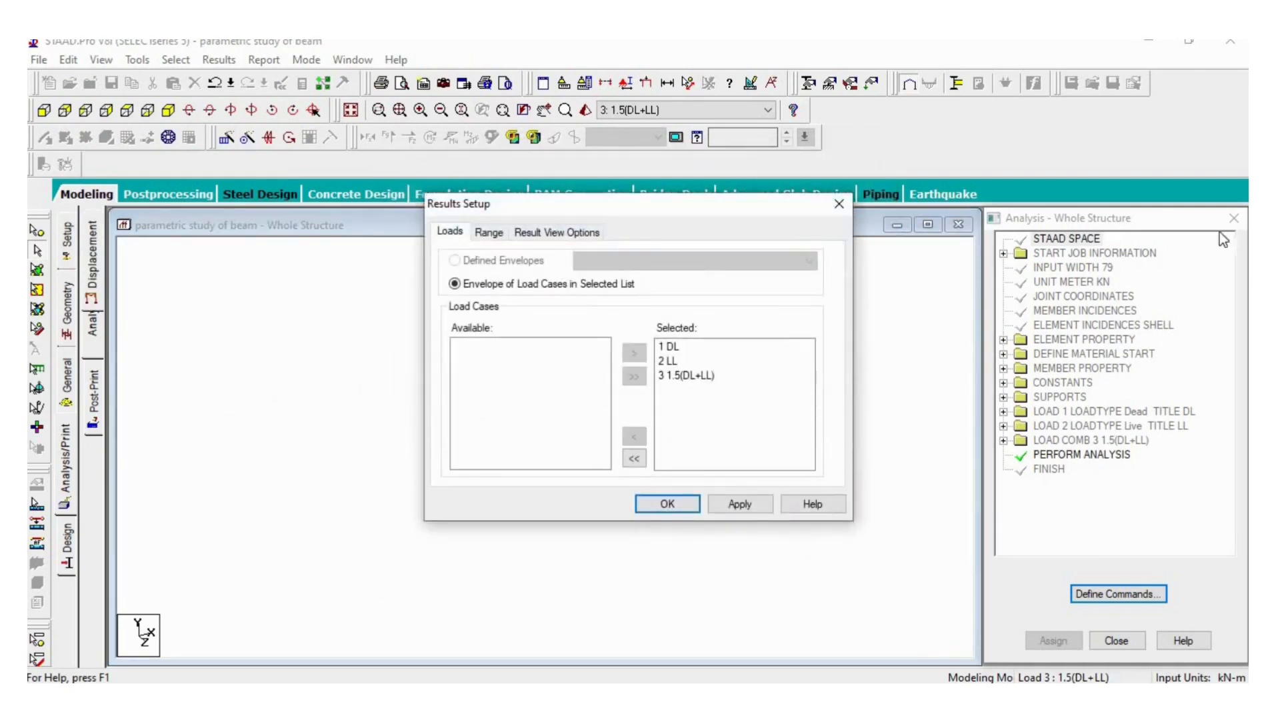
click(754, 507)
click(667, 505)
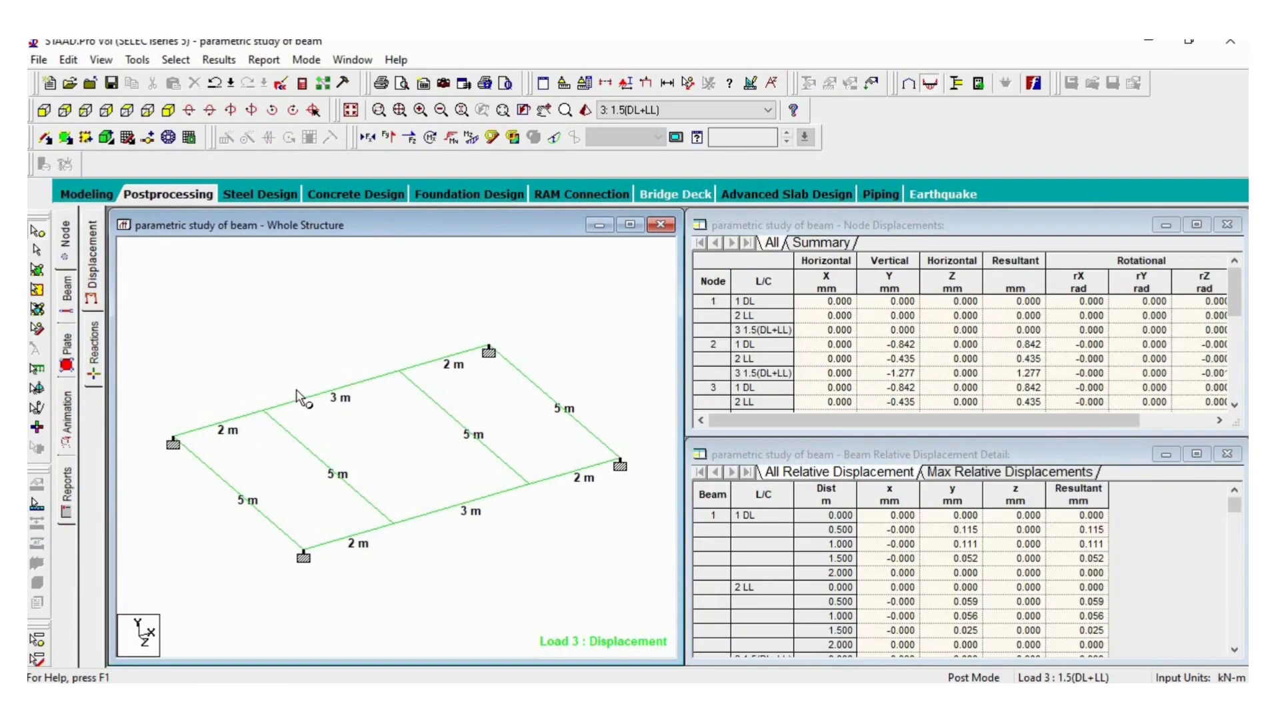
- Check the support reactions, return to the displacement results and set the displacement diagram scale to 10 mm per m
click(95, 353)
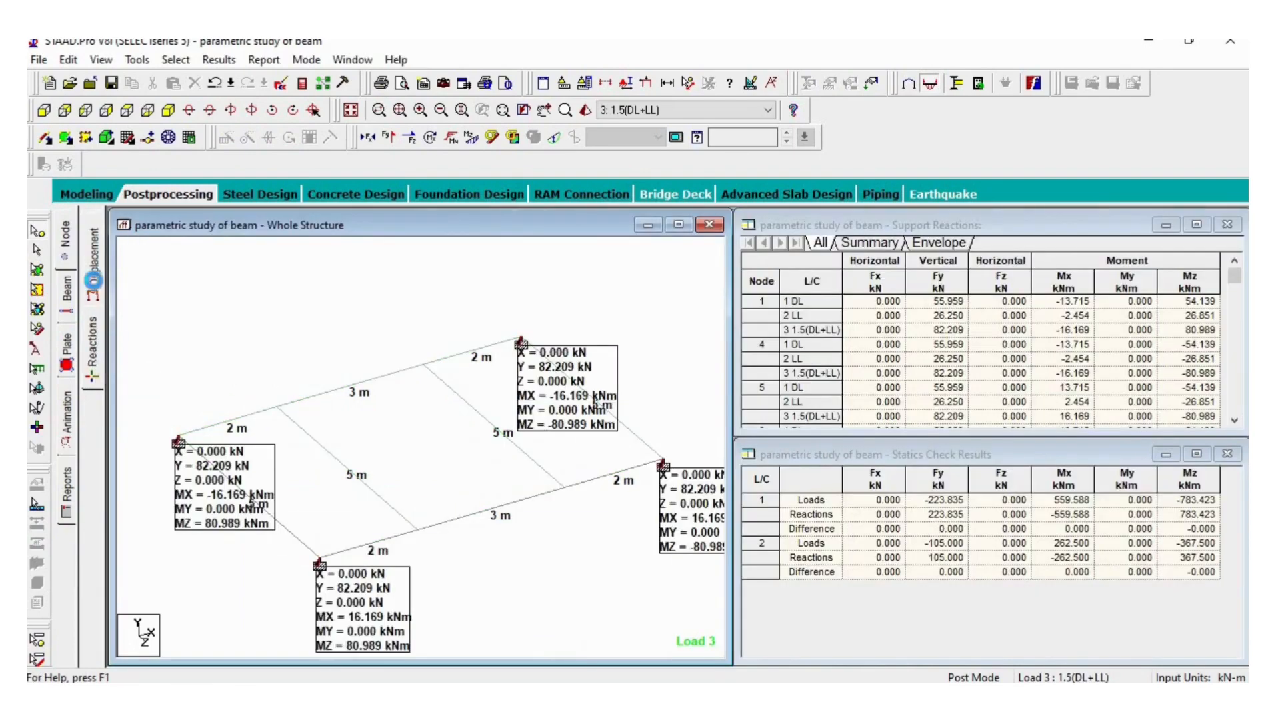
click(93, 283)
right_click(361, 343)
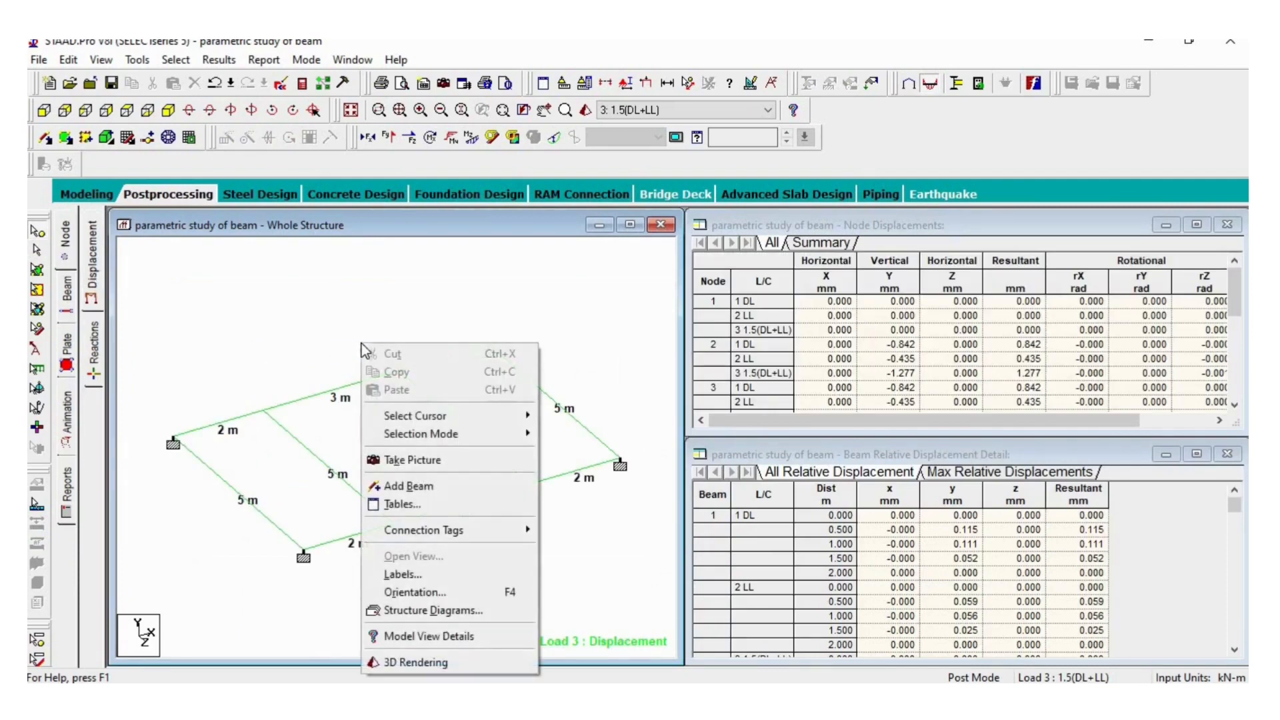
click(404, 576)
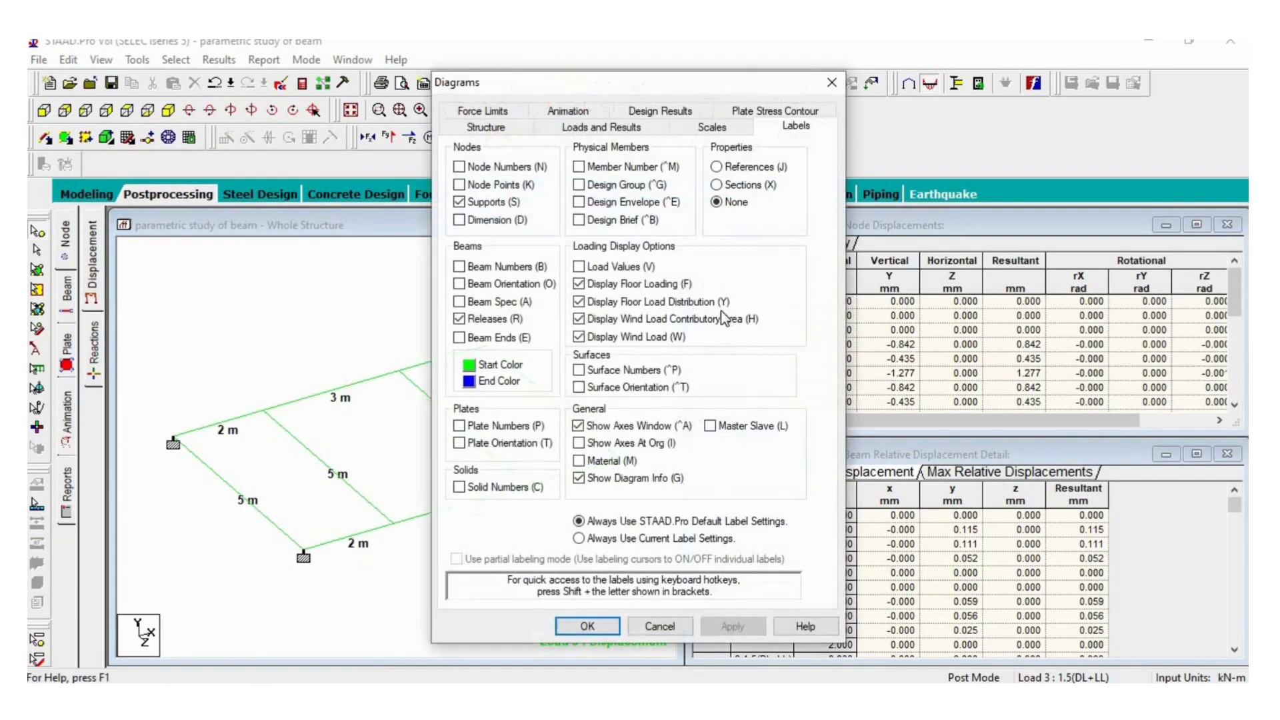
click(712, 128)
drag(559, 428, 519, 428)
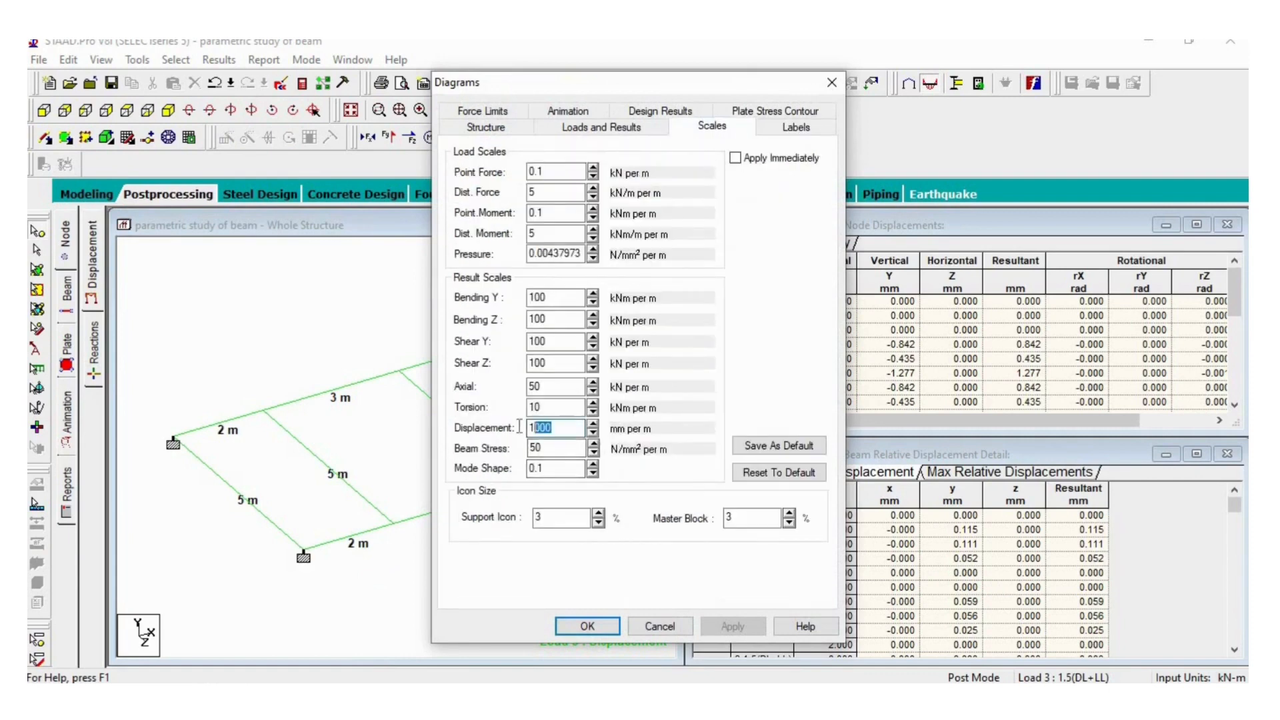
text(10)
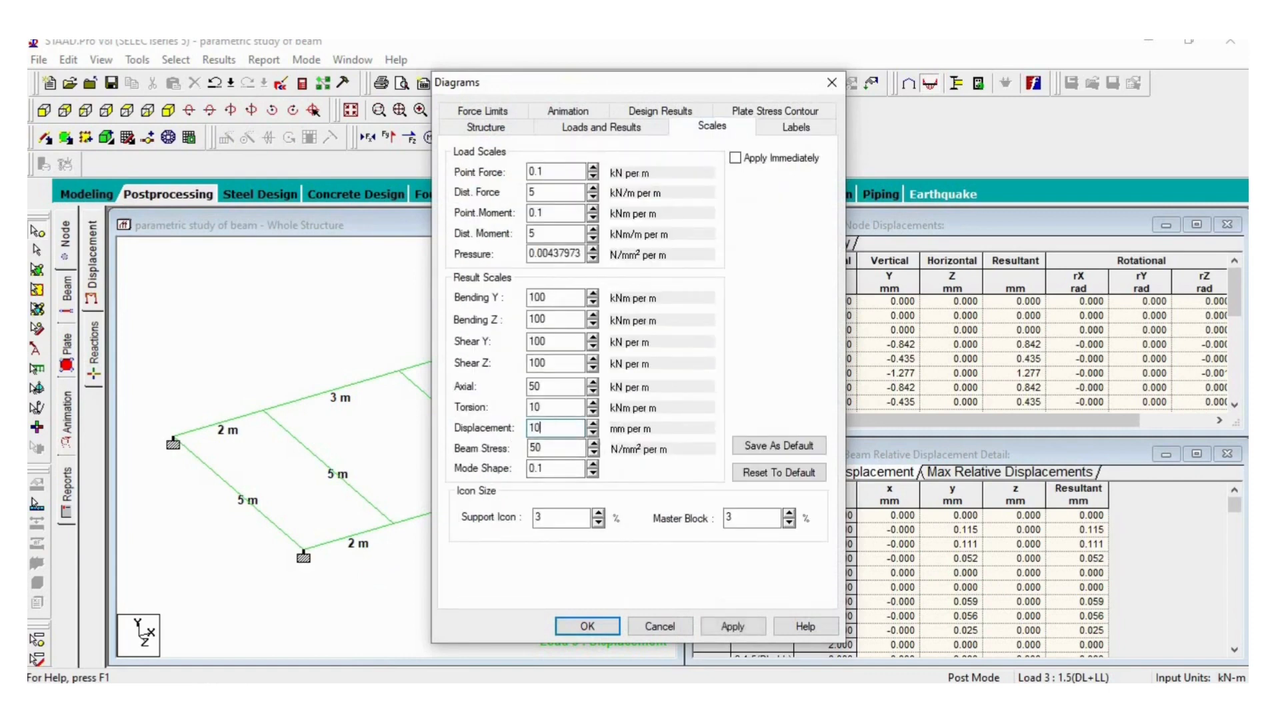
click(719, 627)
click(596, 627)
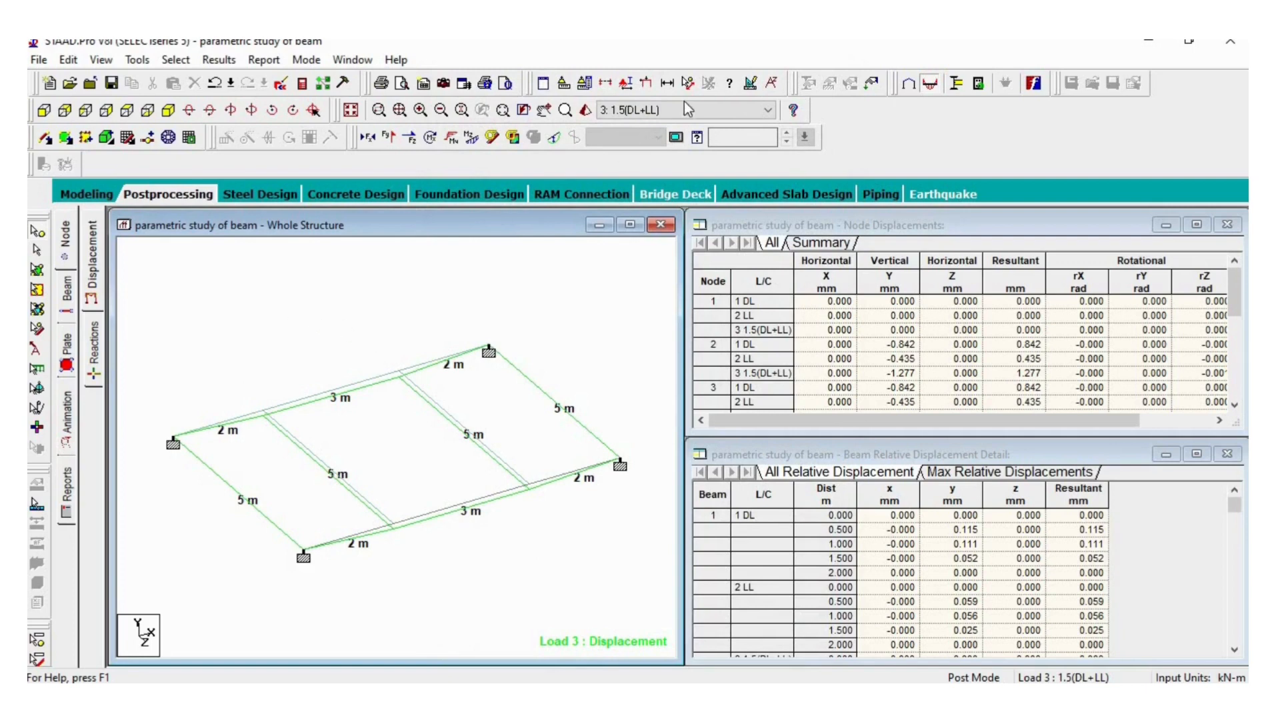
- Show the loads on the displacement view and label them with Load Values
click(646, 83)
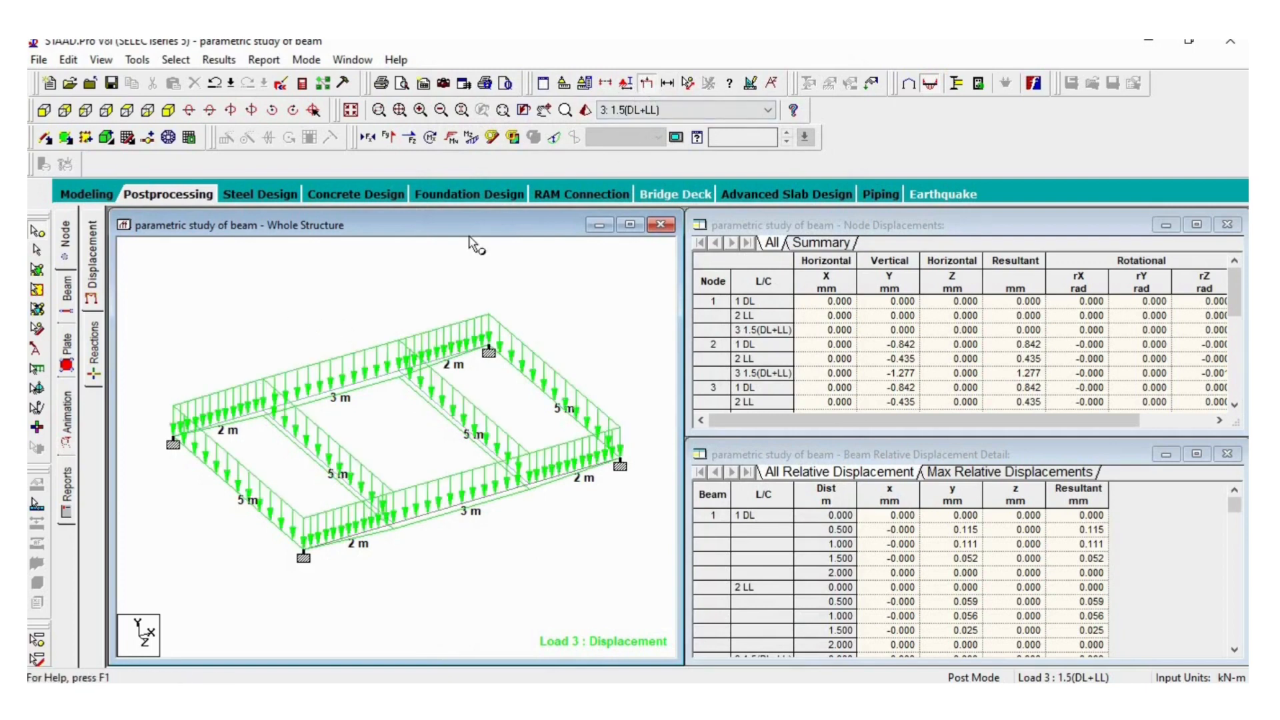
right_click(390, 276)
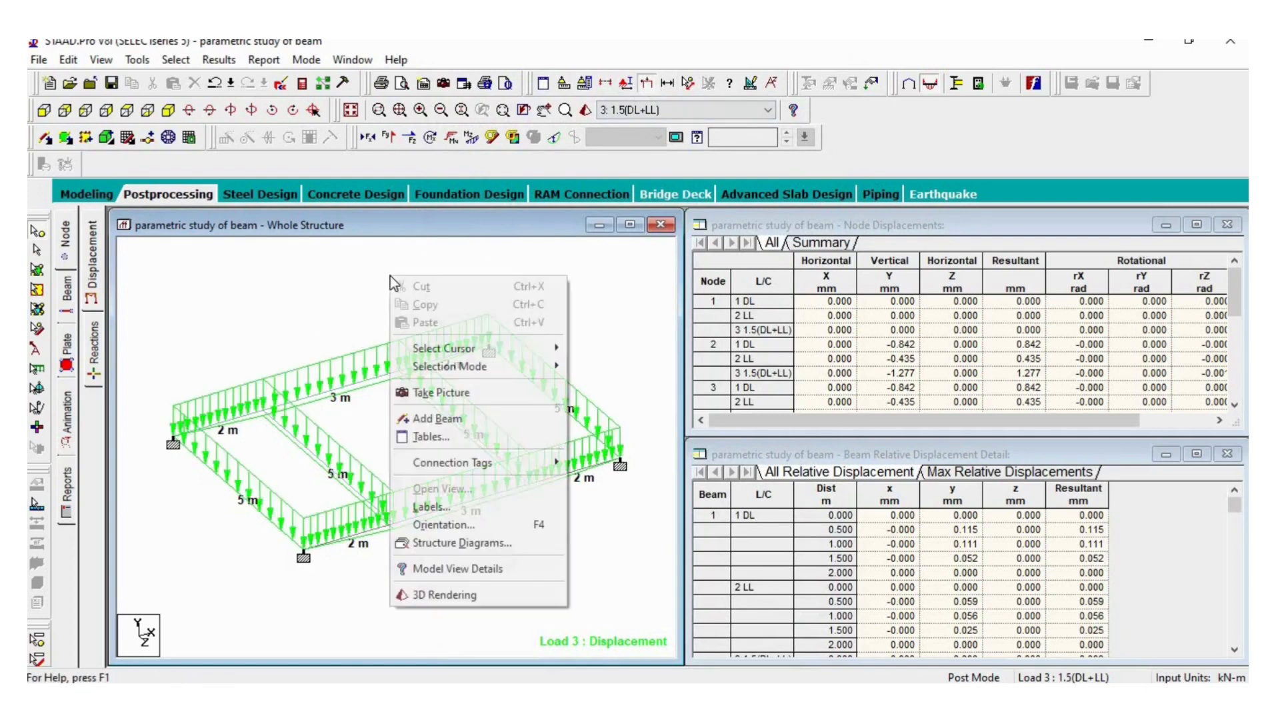
click(457, 504)
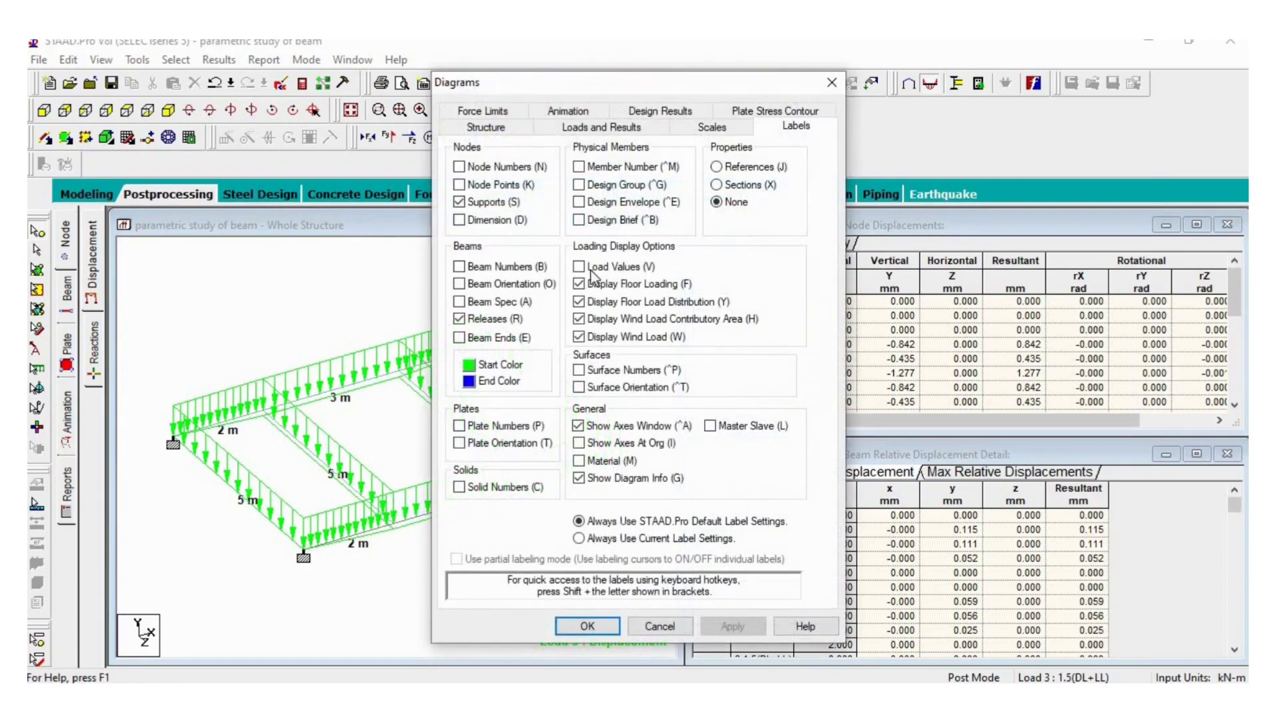
click(580, 268)
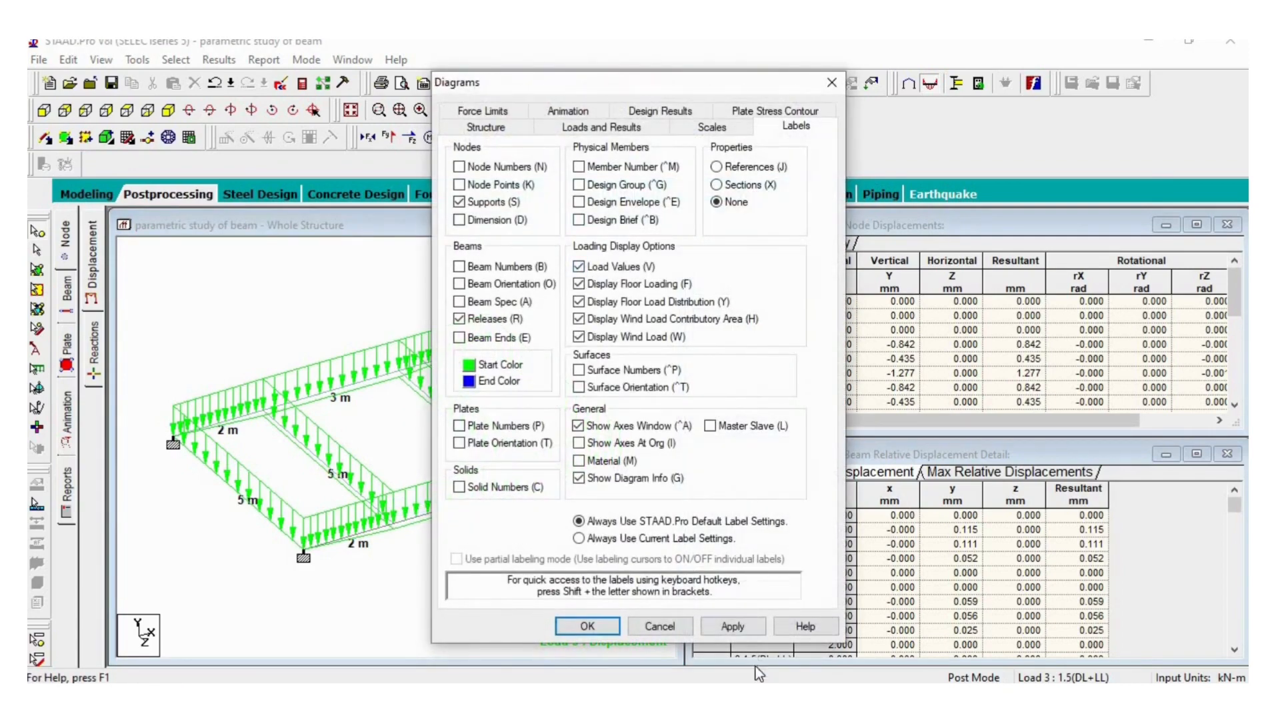
click(733, 630)
click(587, 626)
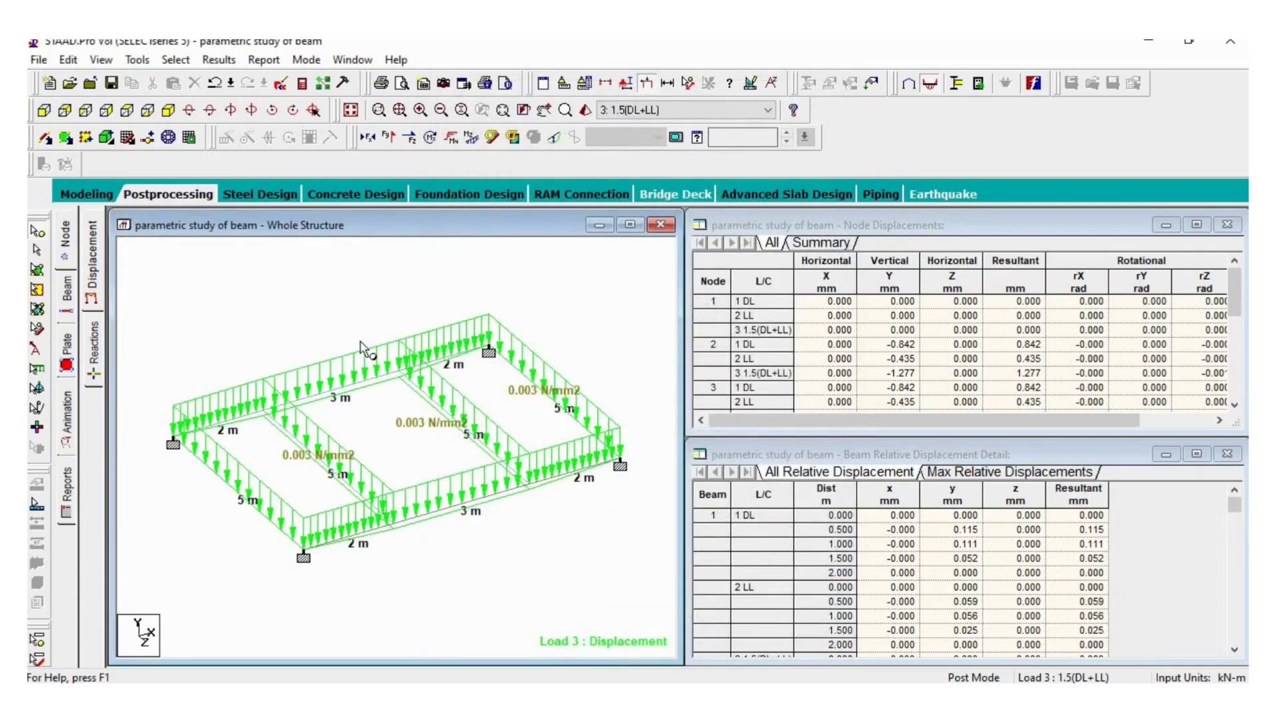
- Review the beam results for the 1.5(DL+LL) combination: graphs, stresses, and the forces with the Bending Z diagram
click(69, 297)
click(93, 376)
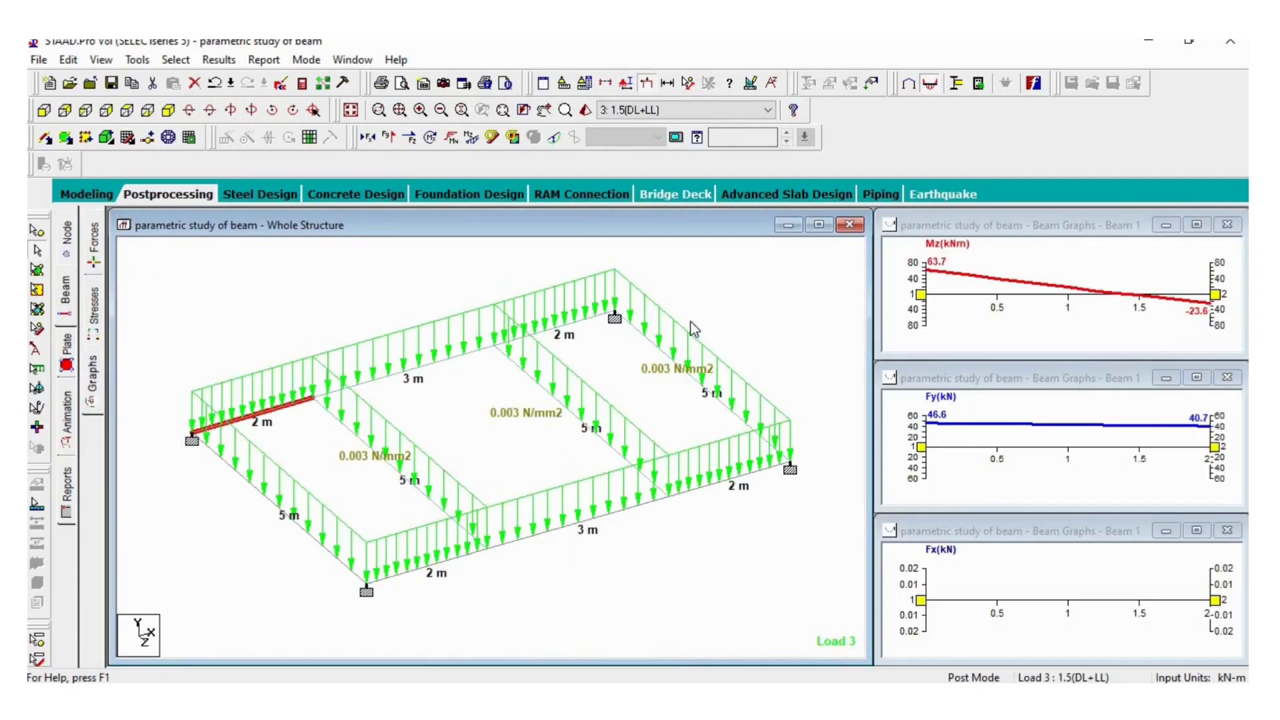
click(99, 320)
click(94, 256)
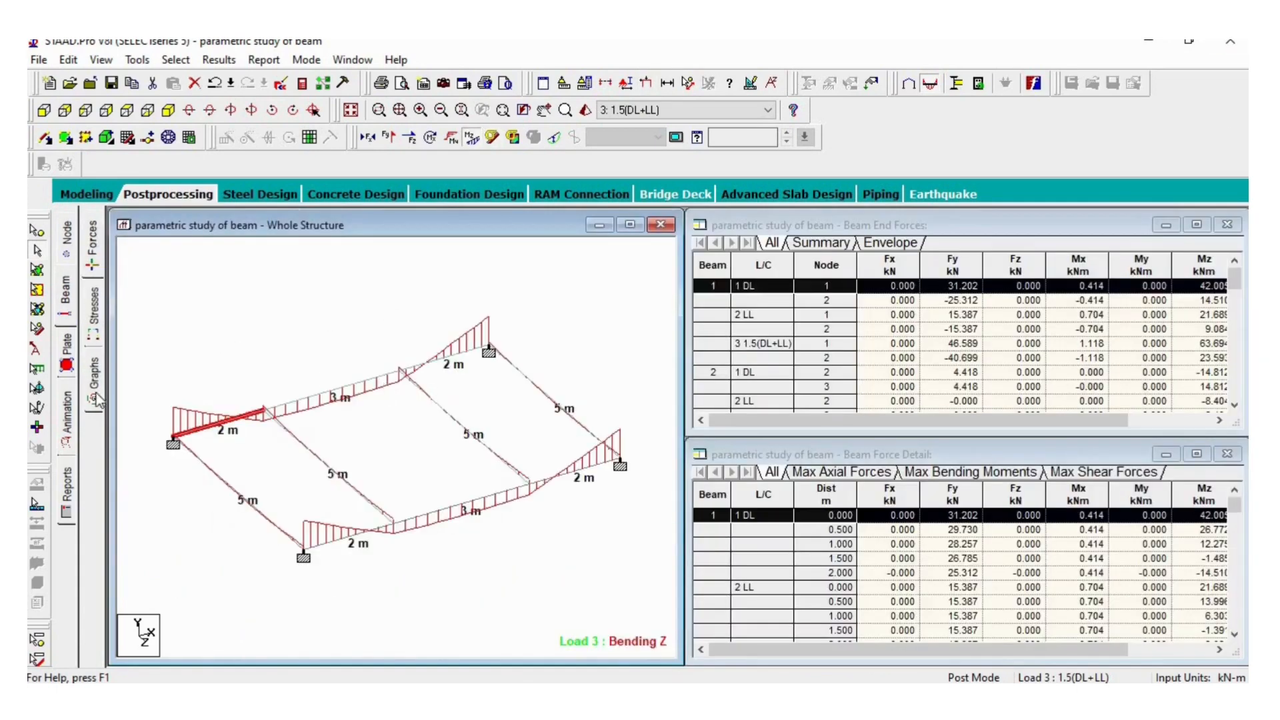
- Set up a report, adding Node Displacement Summary from the Output items and removing Job Info
click(67, 487)
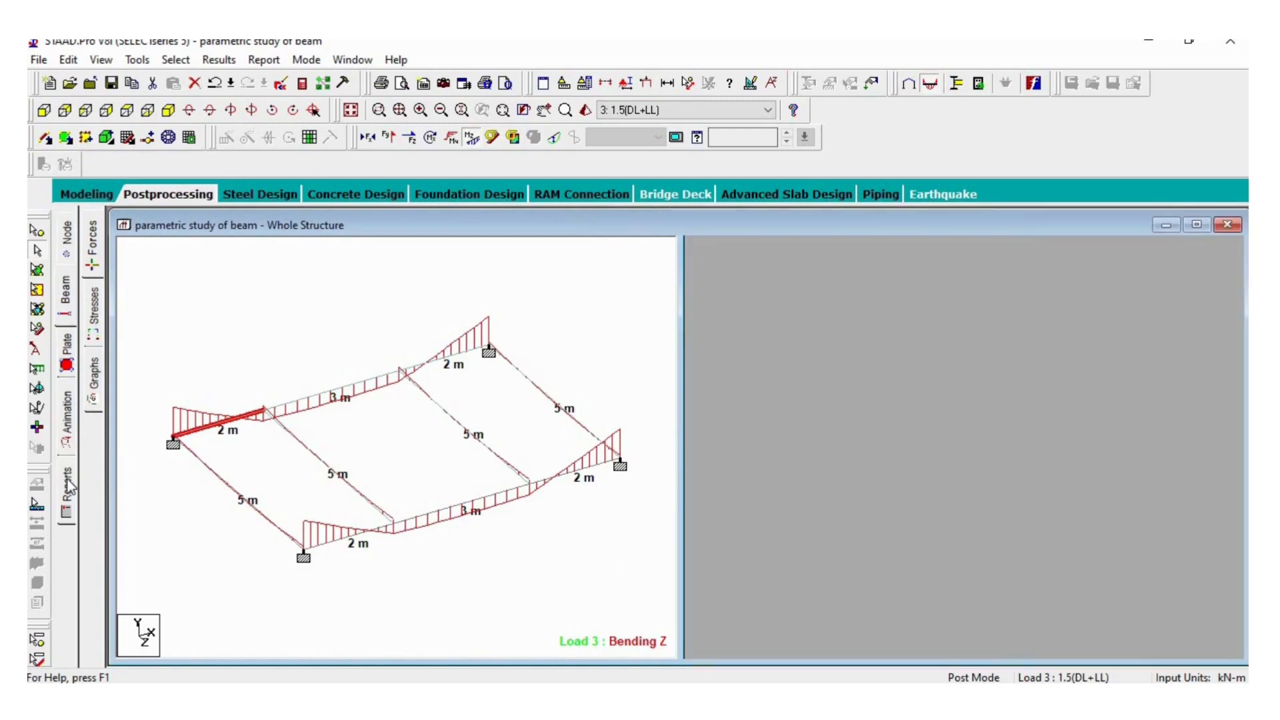
click(68, 487)
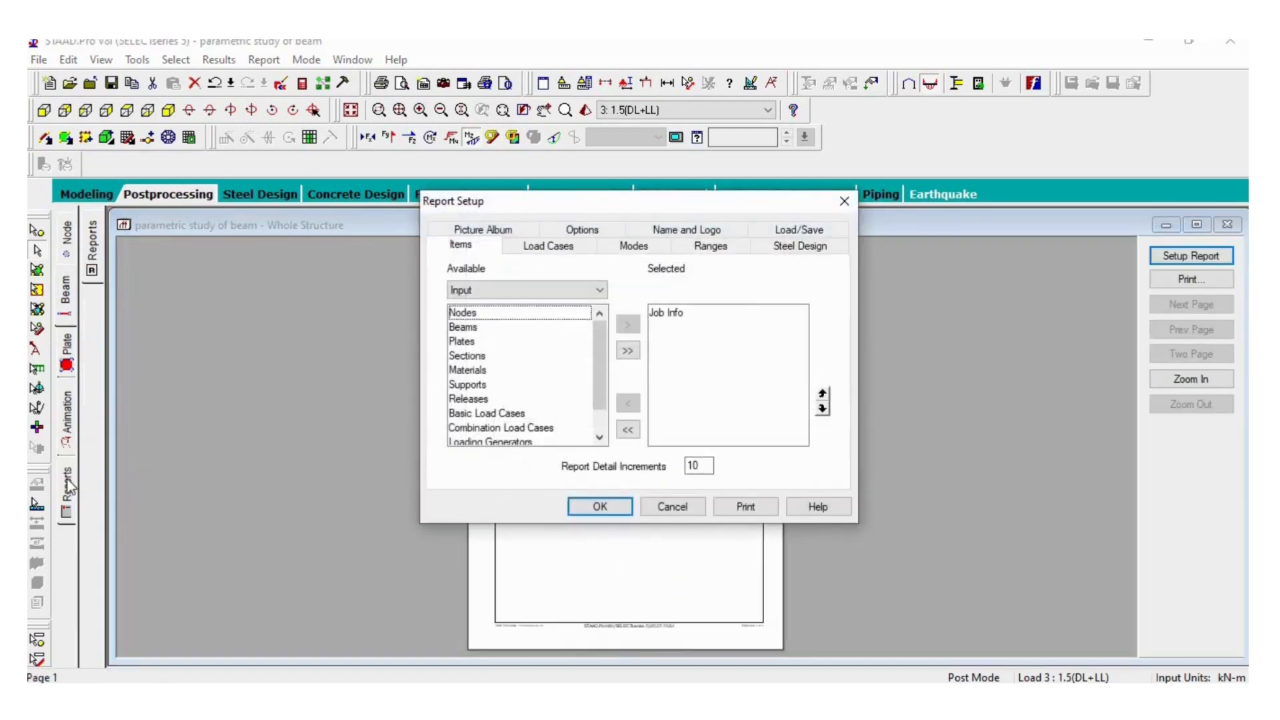
click(573, 290)
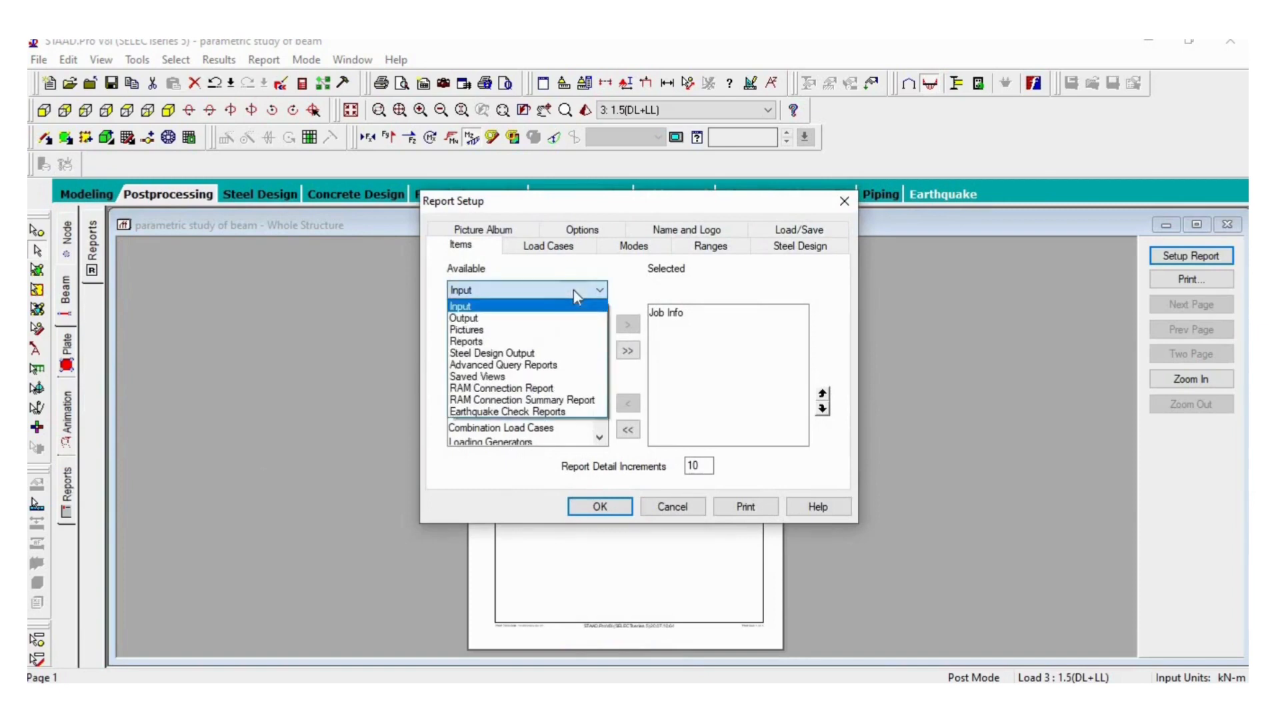
click(557, 317)
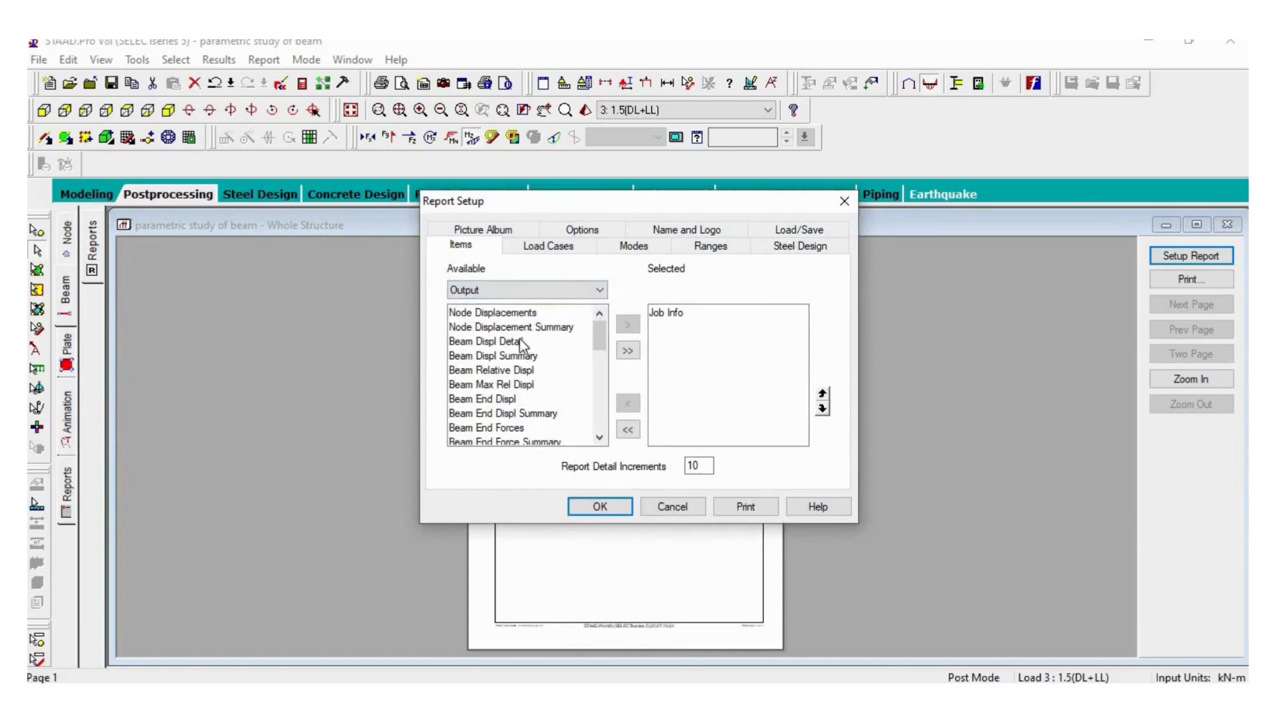
click(521, 328)
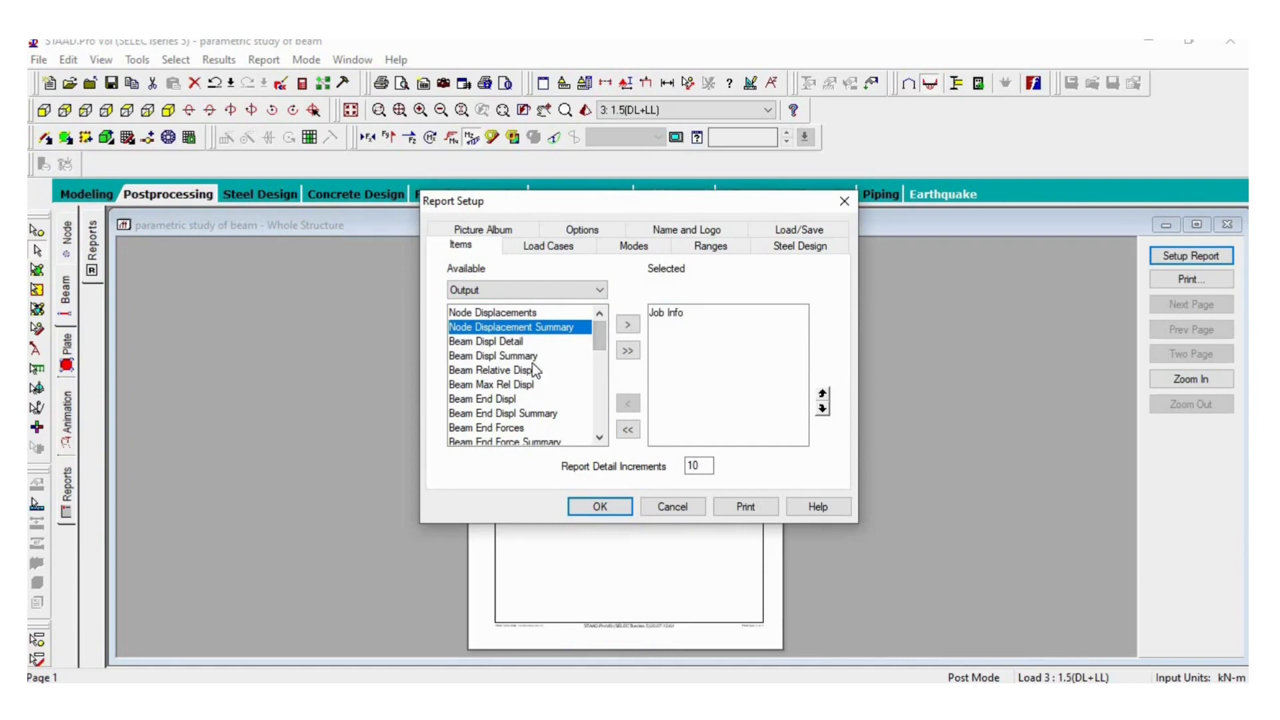
click(627, 324)
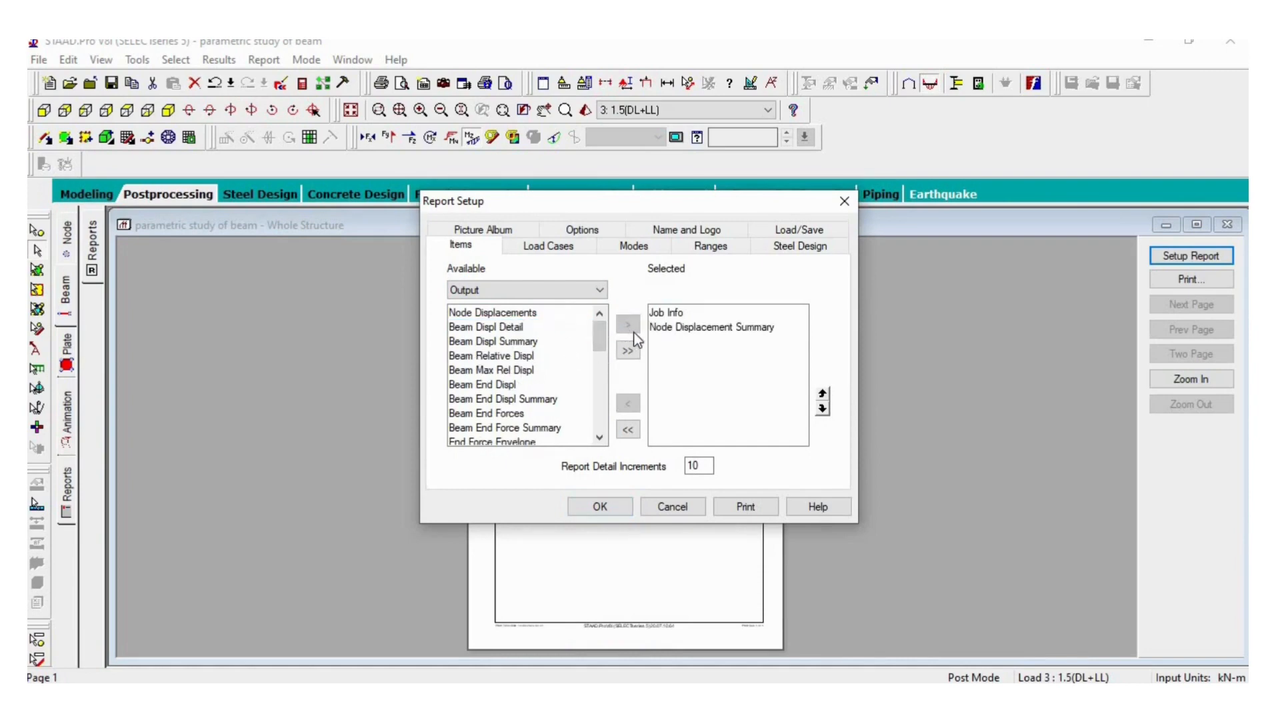
click(658, 313)
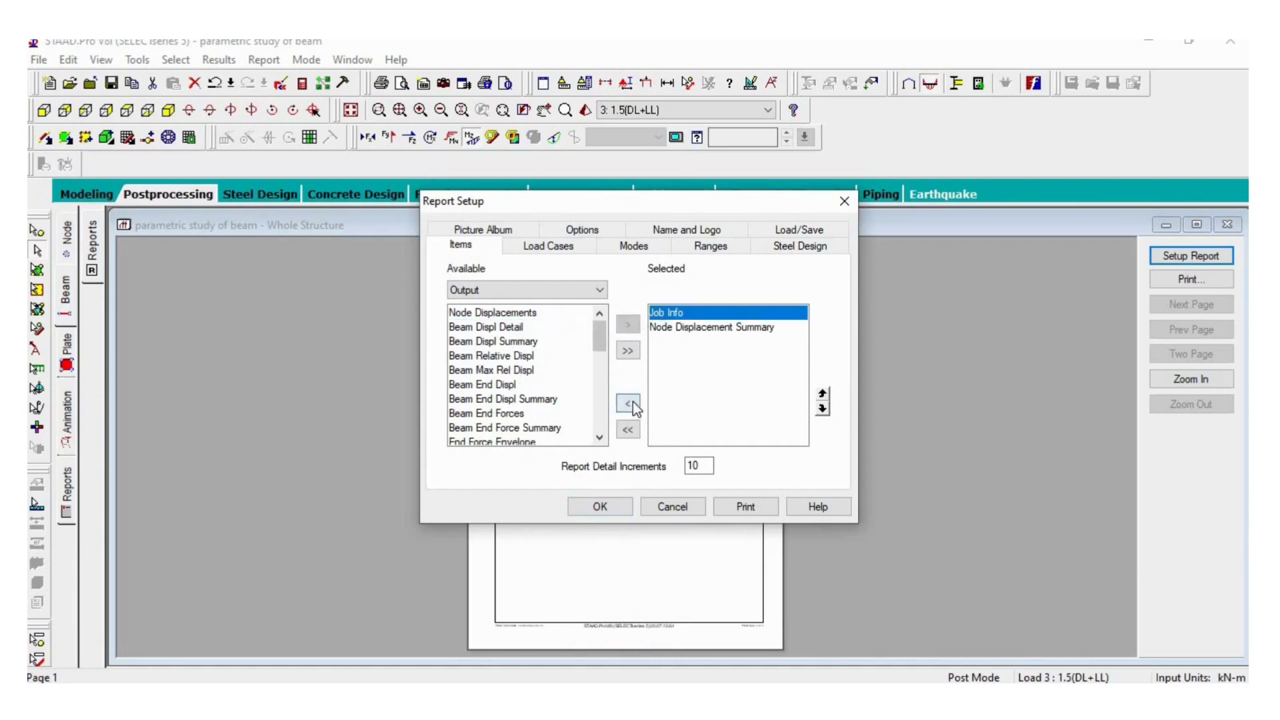
click(628, 403)
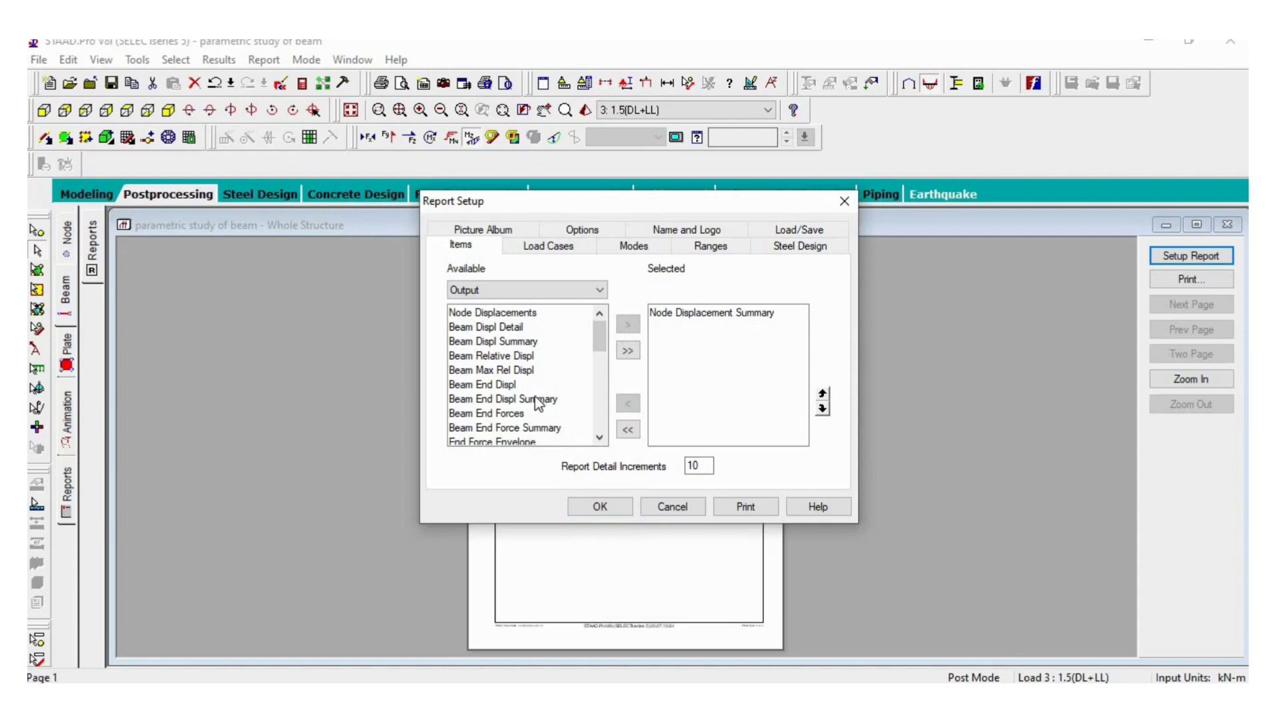
- Add Beam Force Detail Summary to the report items and generate the report
scroll(535, 396, down, 1)
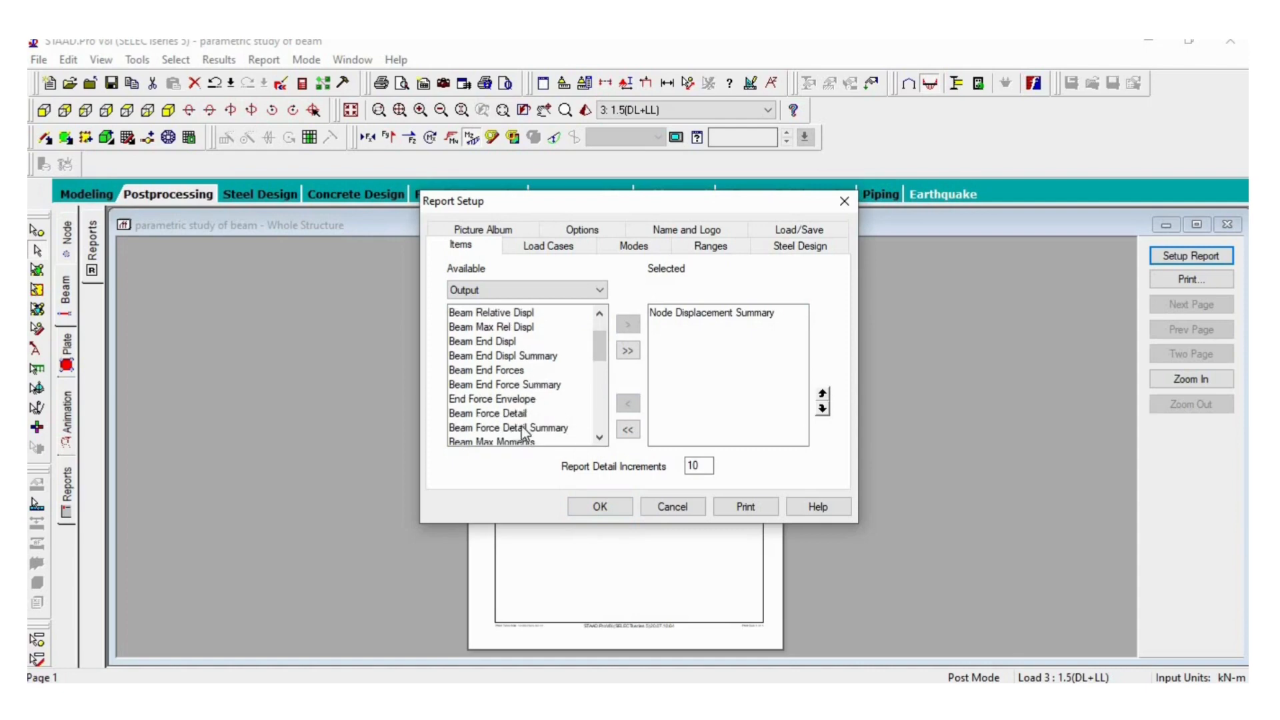
click(522, 427)
click(625, 326)
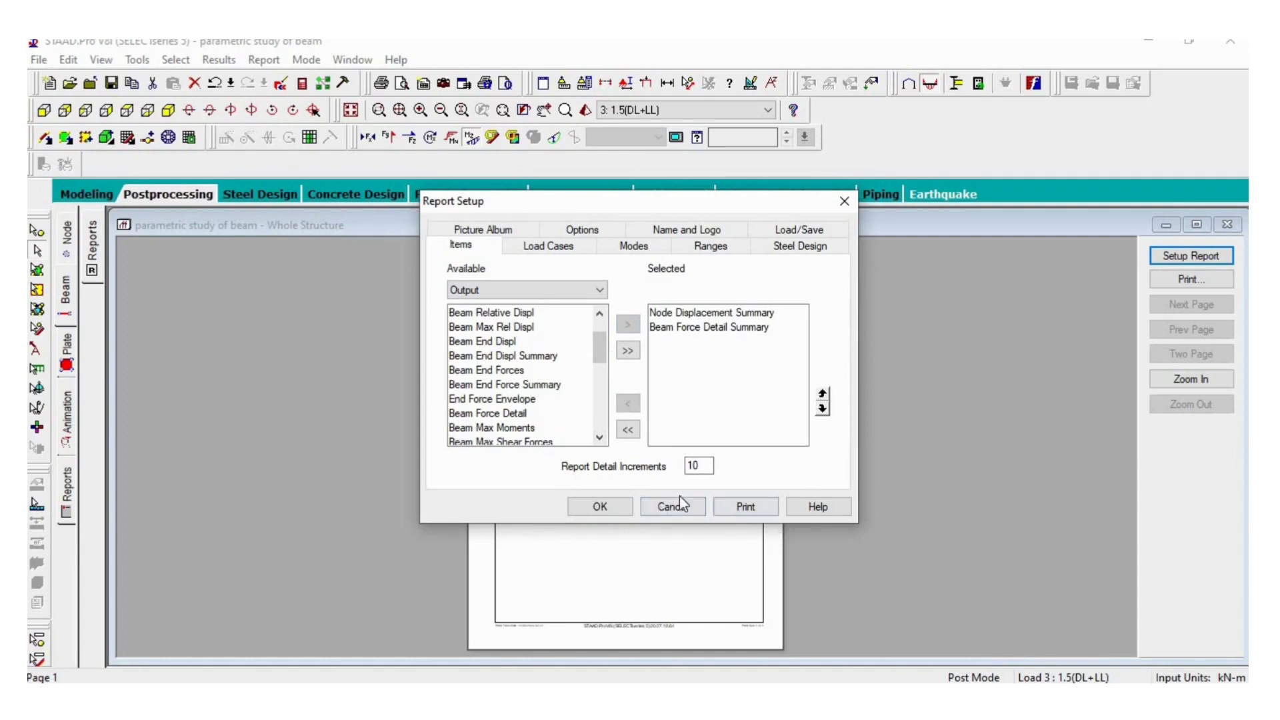
click(603, 506)
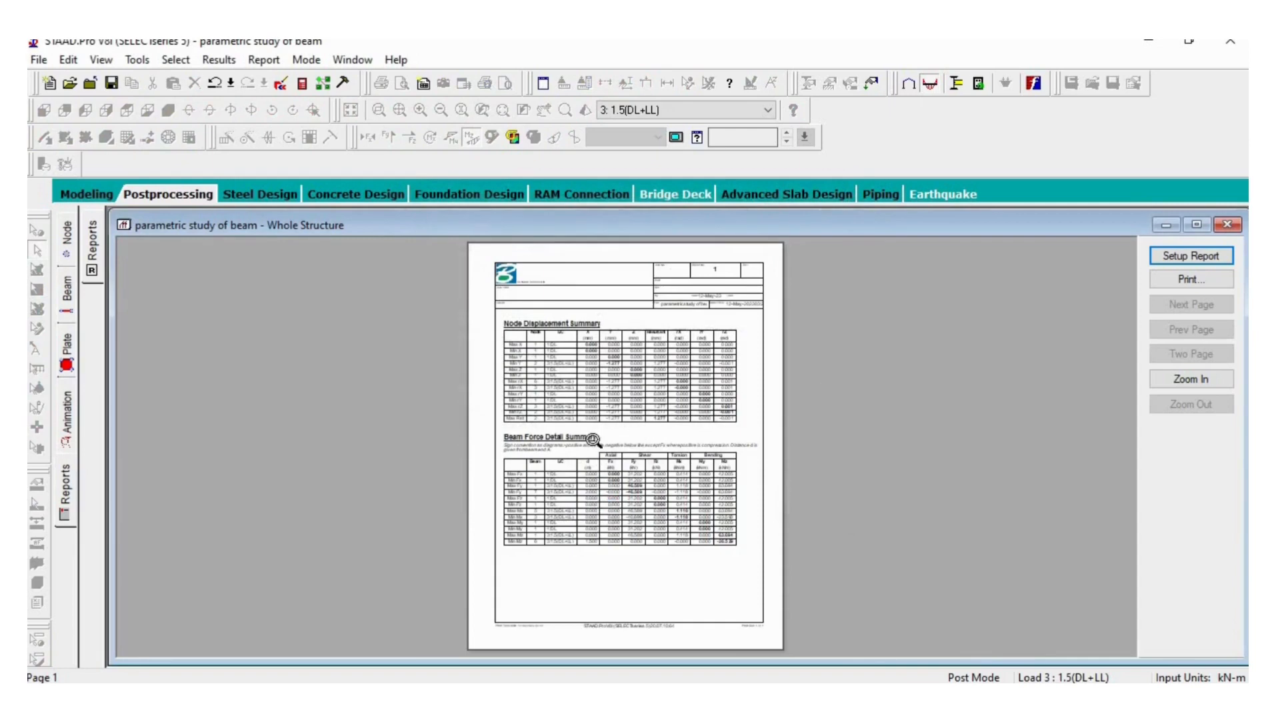
- Replace Beam Force Detail Summary with Beam Displ Summary from the Output items in the report and regenerate it
click(596, 437)
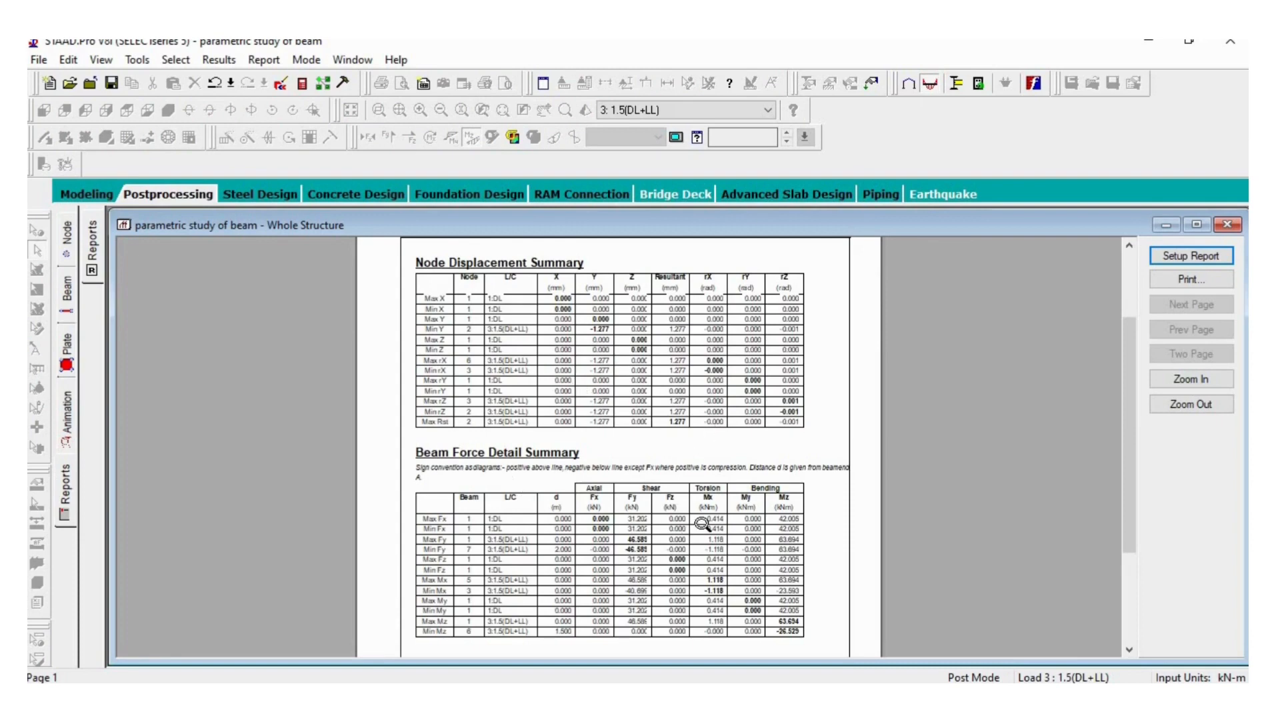
click(73, 501)
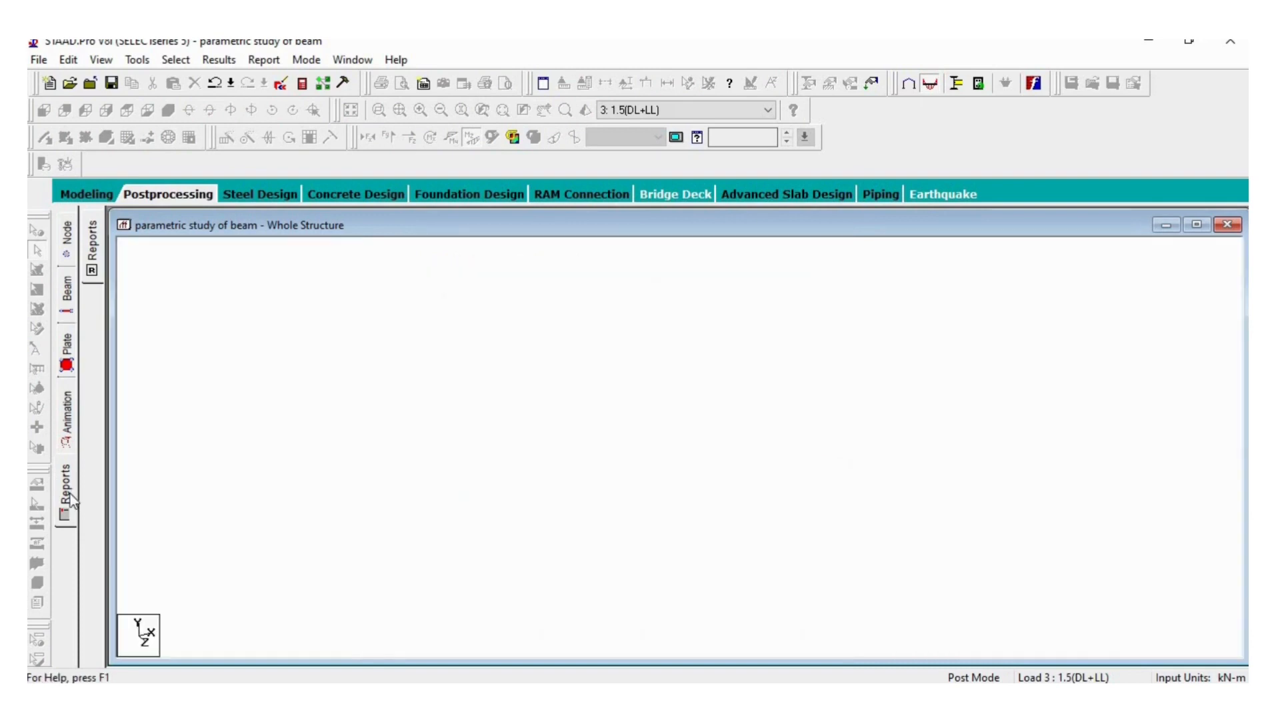
click(571, 293)
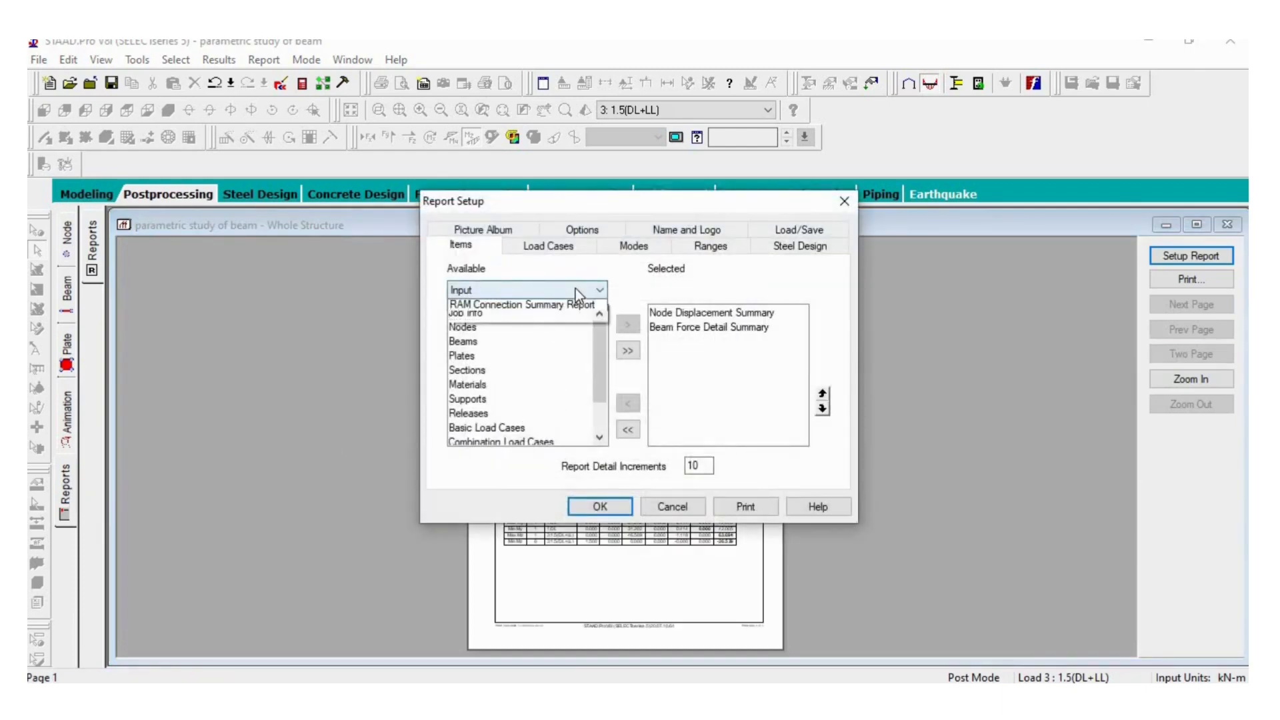
click(559, 322)
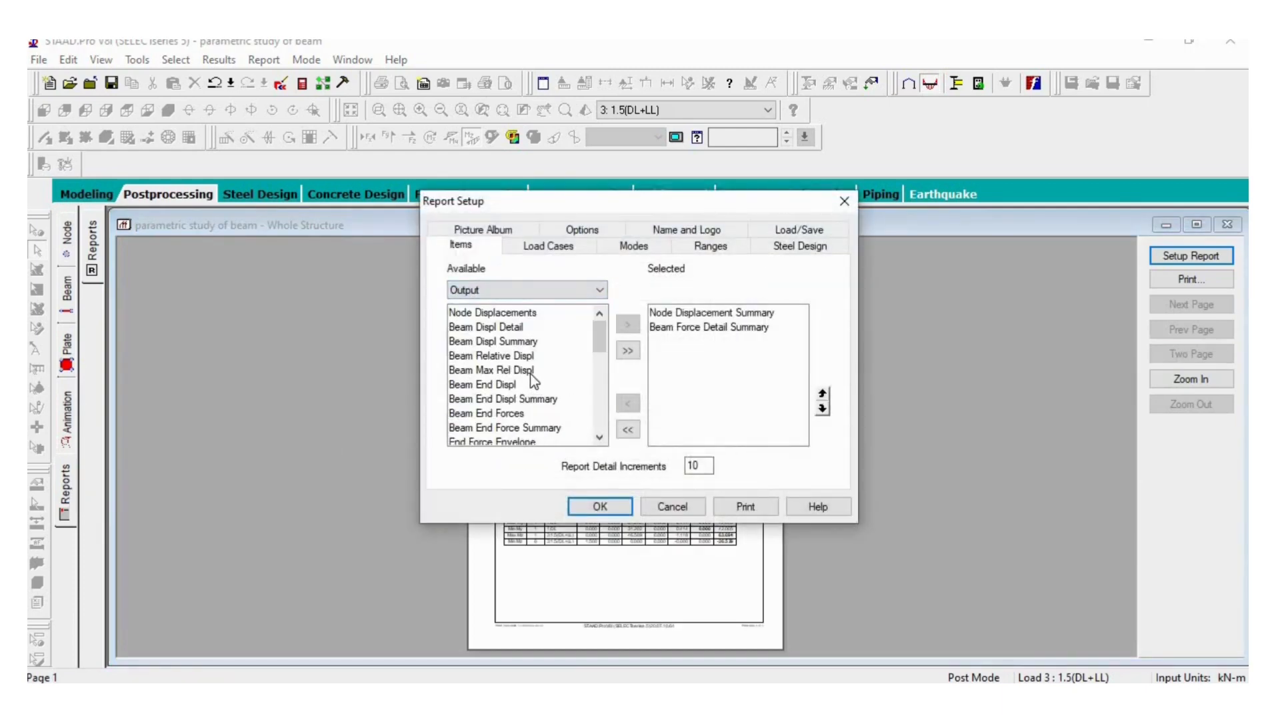
click(515, 342)
click(627, 327)
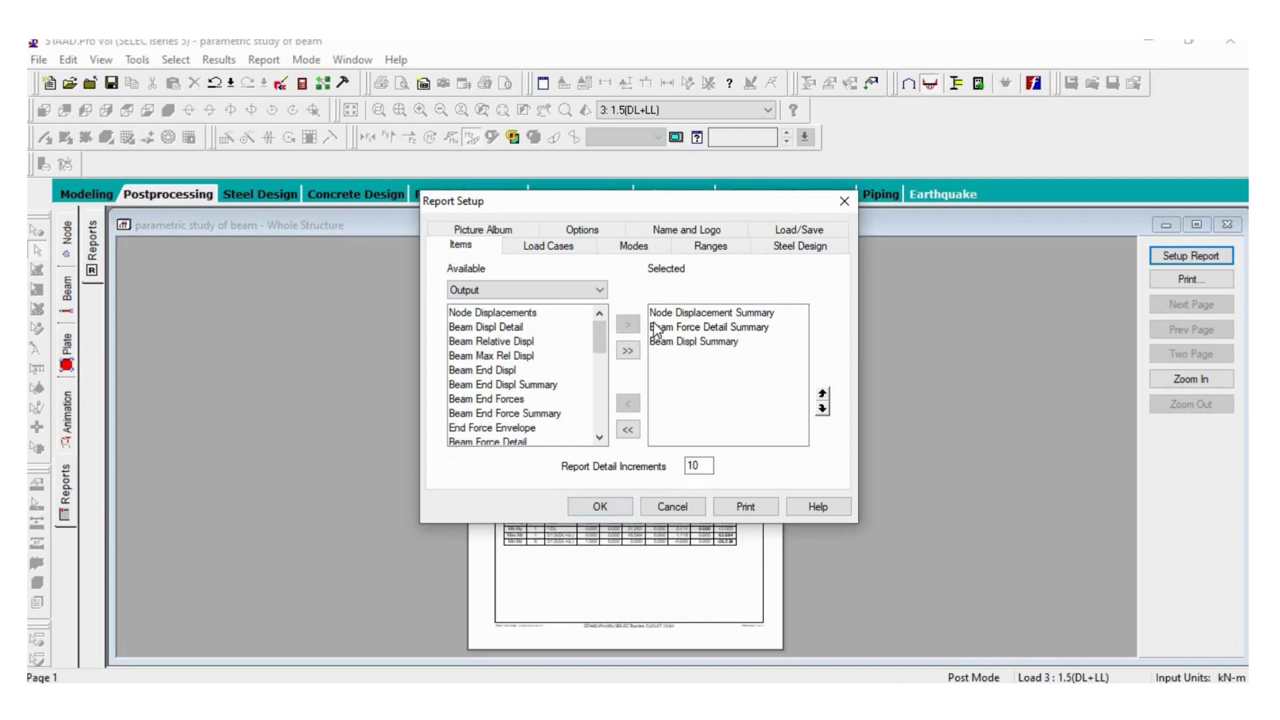
click(656, 329)
click(627, 405)
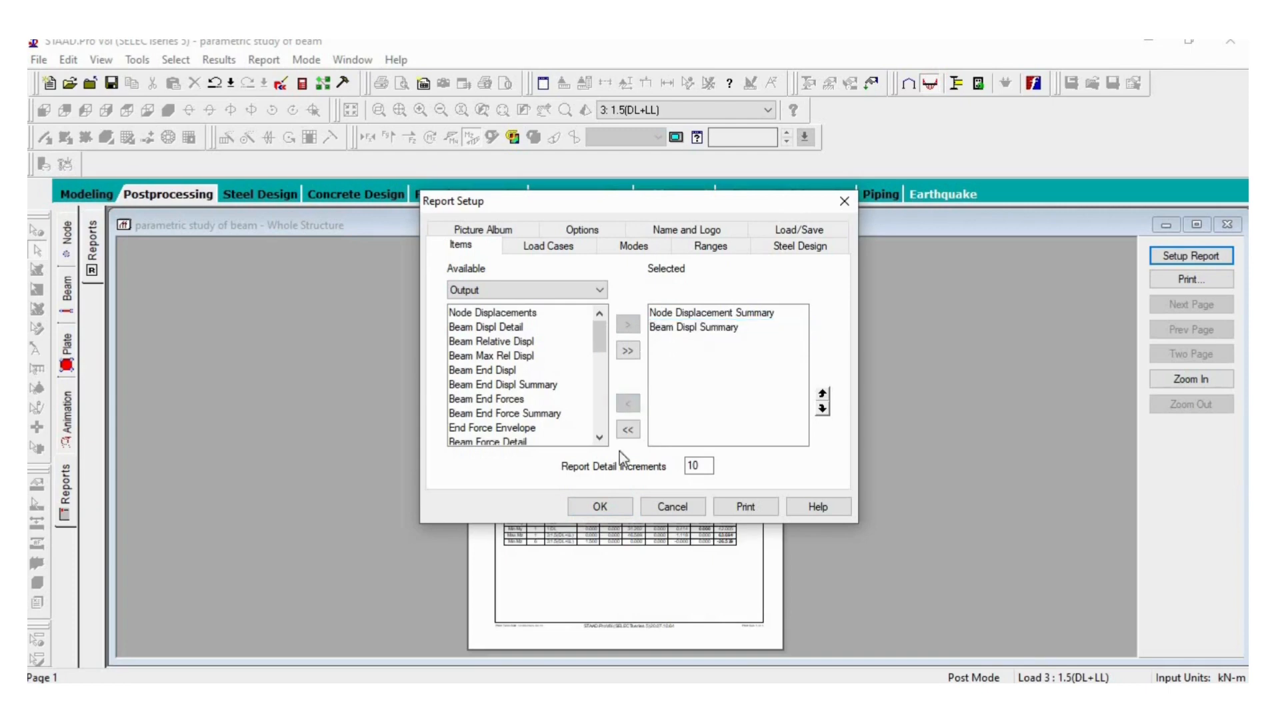
click(600, 507)
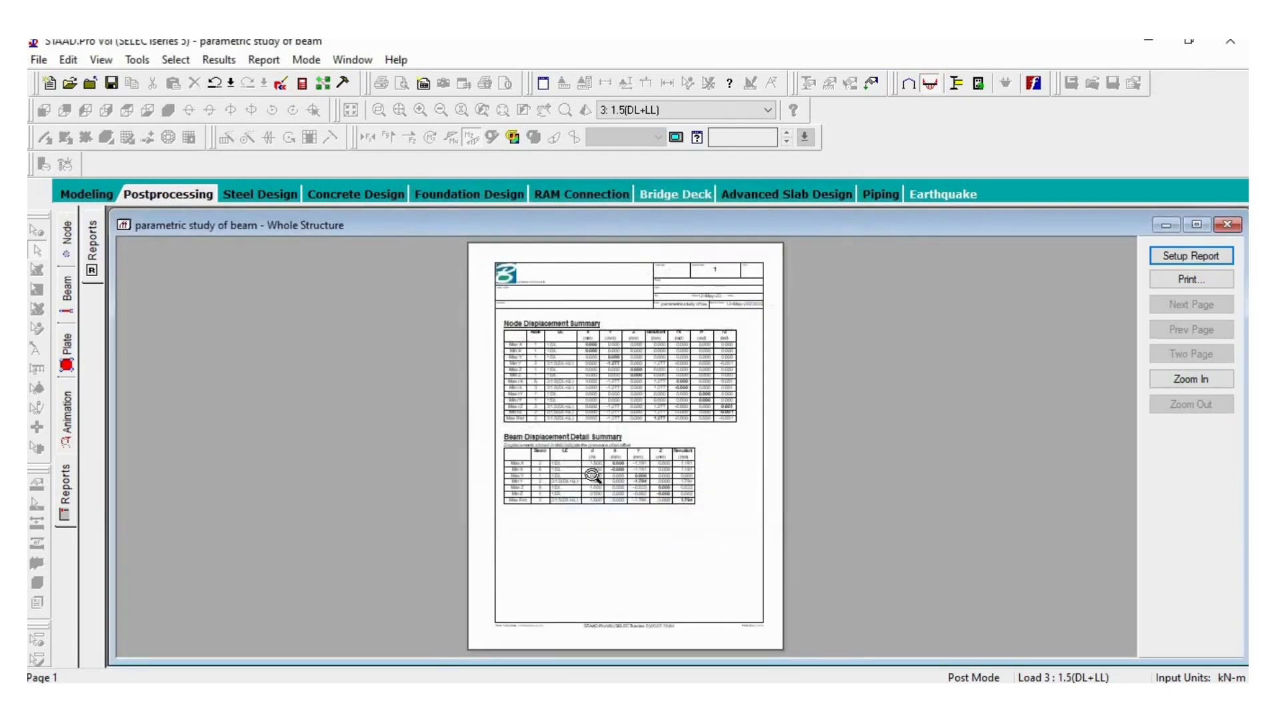
- Examine the Beam Displacement Detail Summary in the report, then return to the beam force results
click(591, 475)
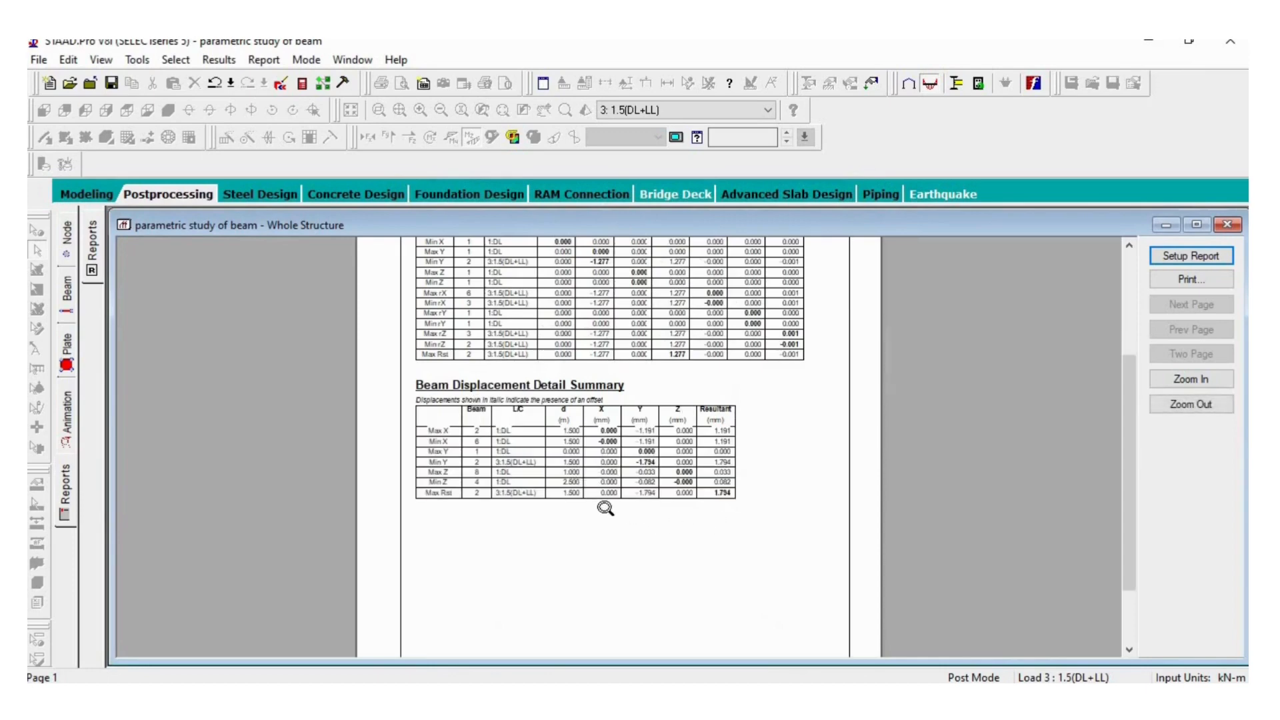
click(71, 486)
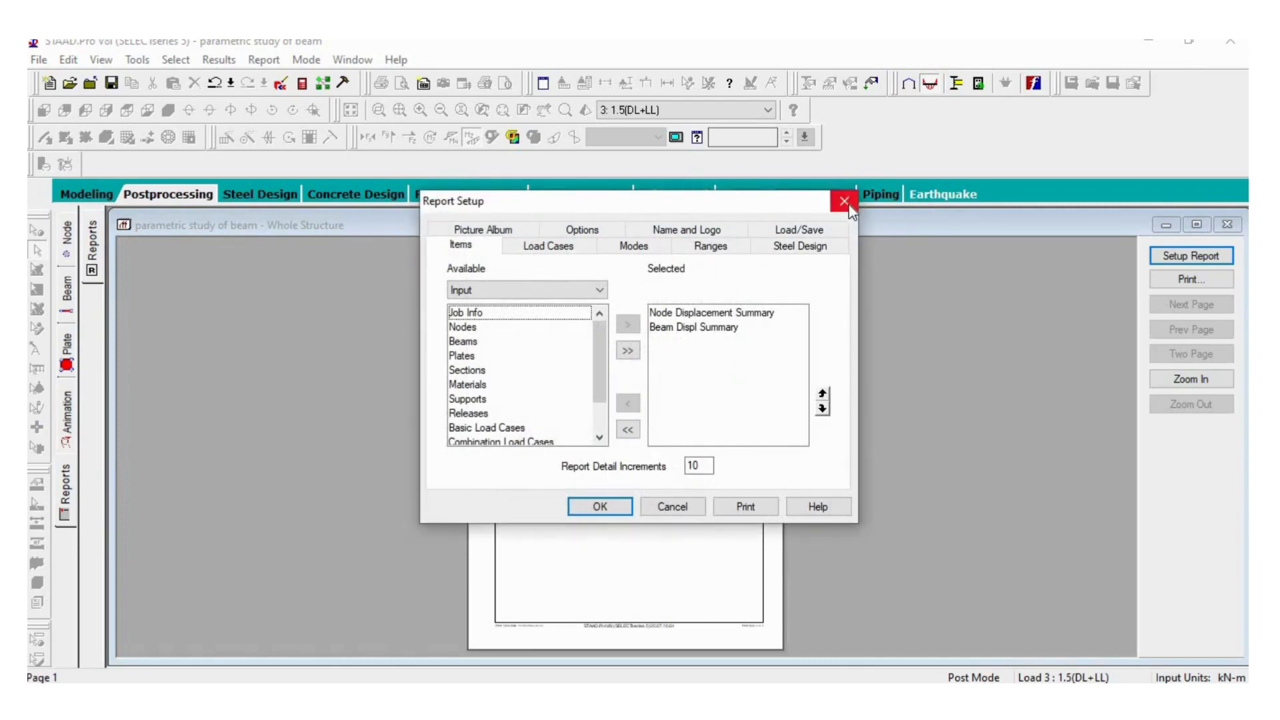
click(846, 202)
click(70, 292)
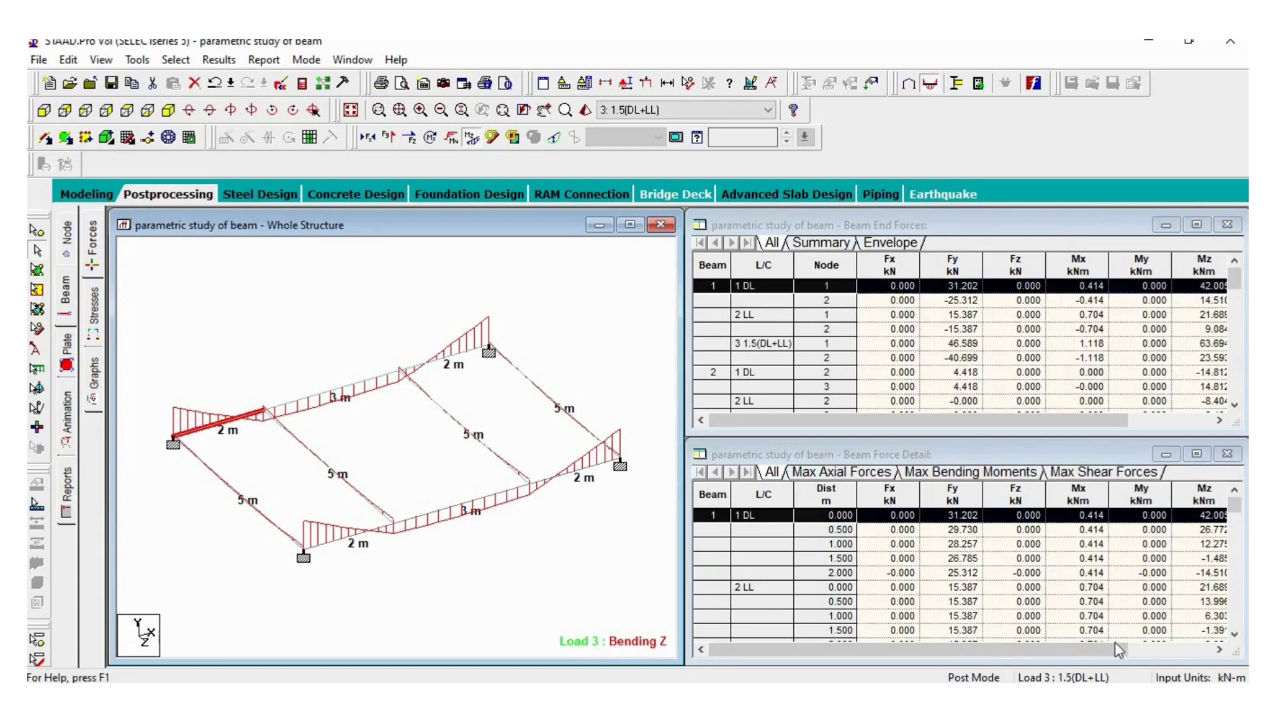
- Return to Modeling mode and set the rectangular beam section's YD depth to 0.7 m, deleting the old result files
click(88, 194)
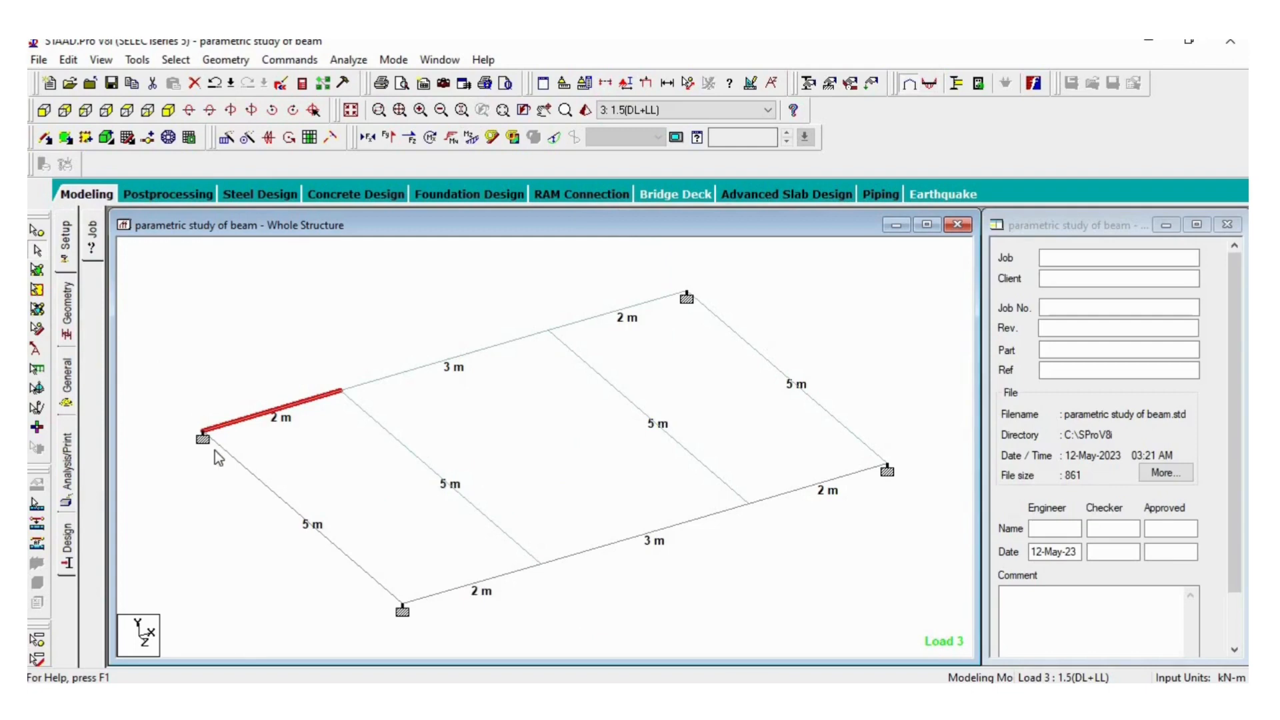
click(67, 393)
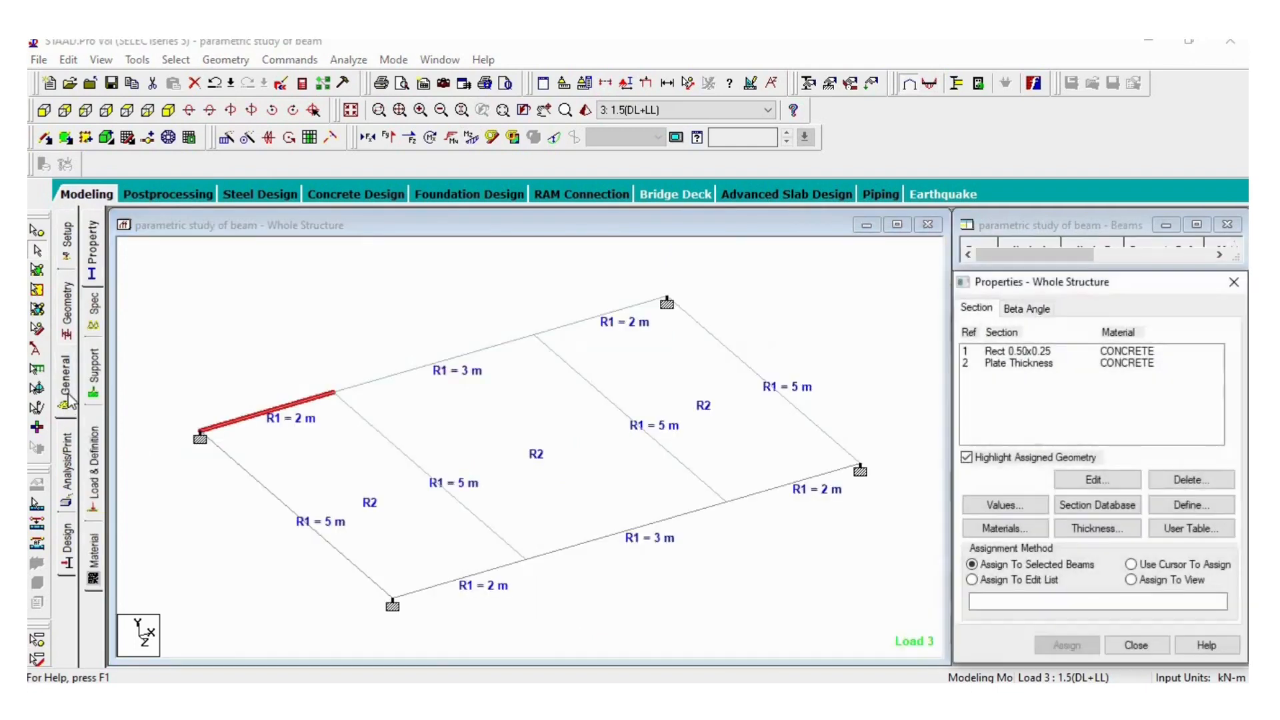
click(1033, 353)
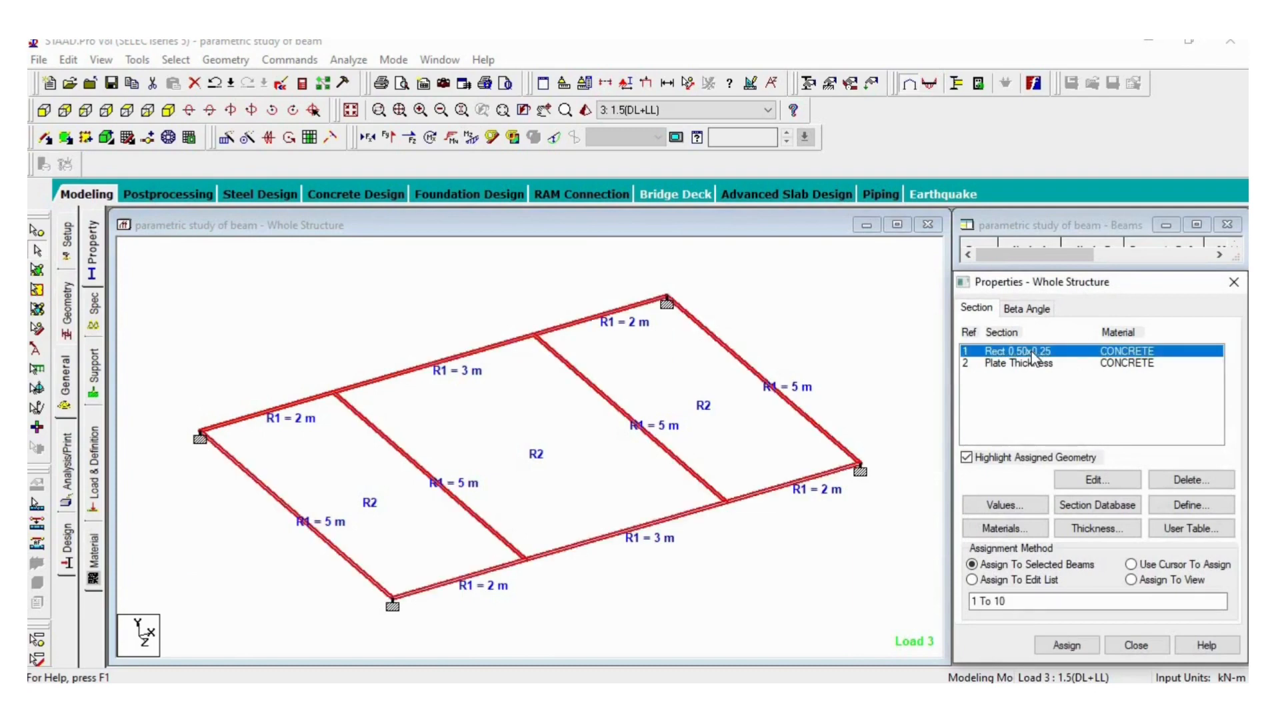
click(1098, 482)
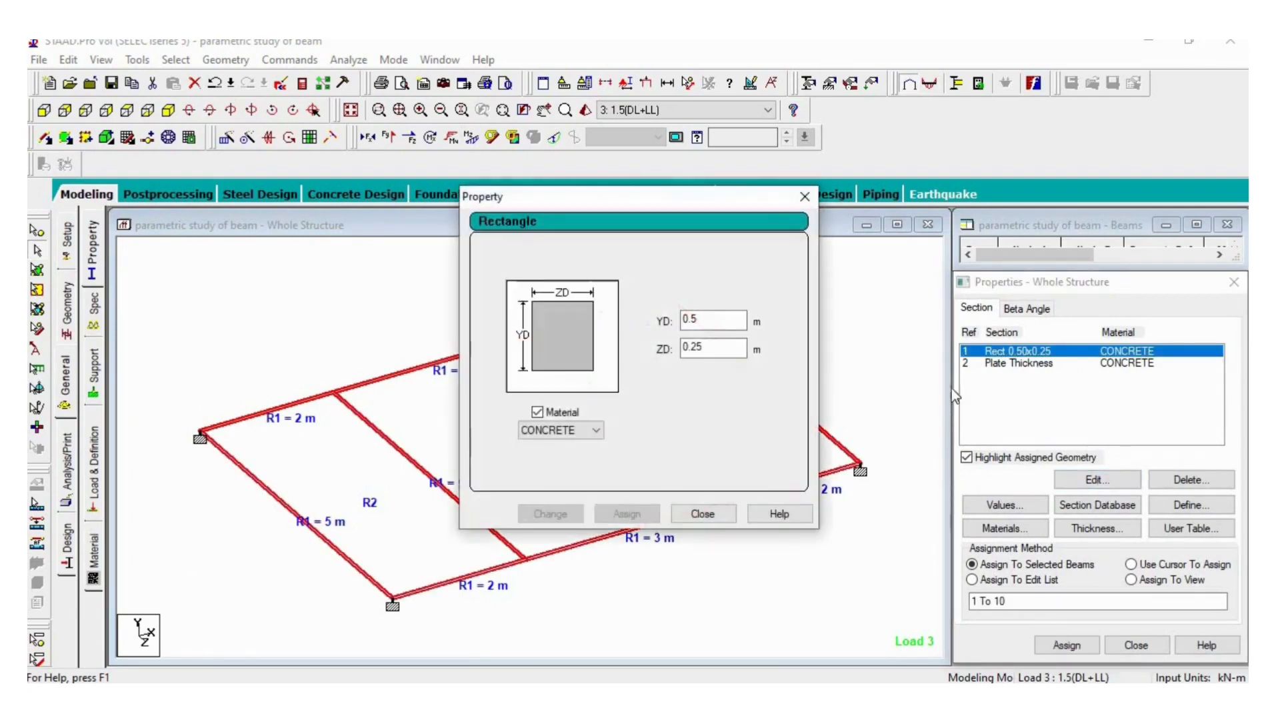
double_click(707, 322)
text(0.)
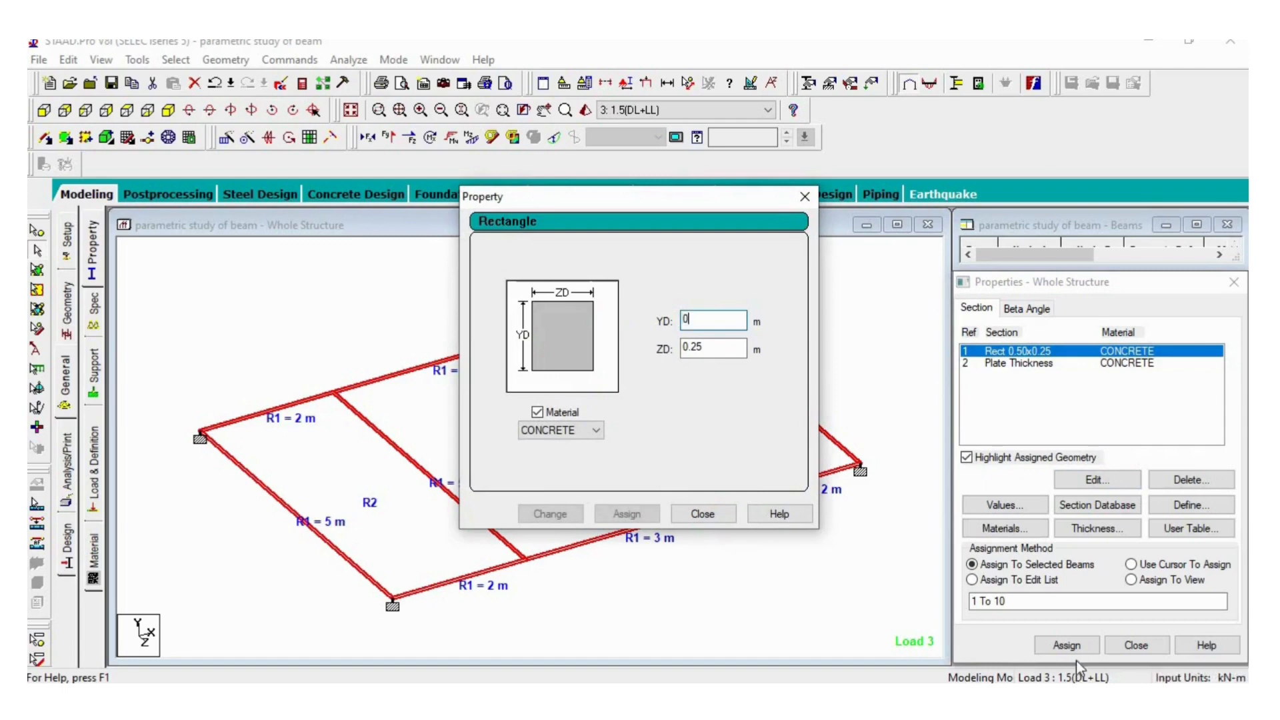
text(7)
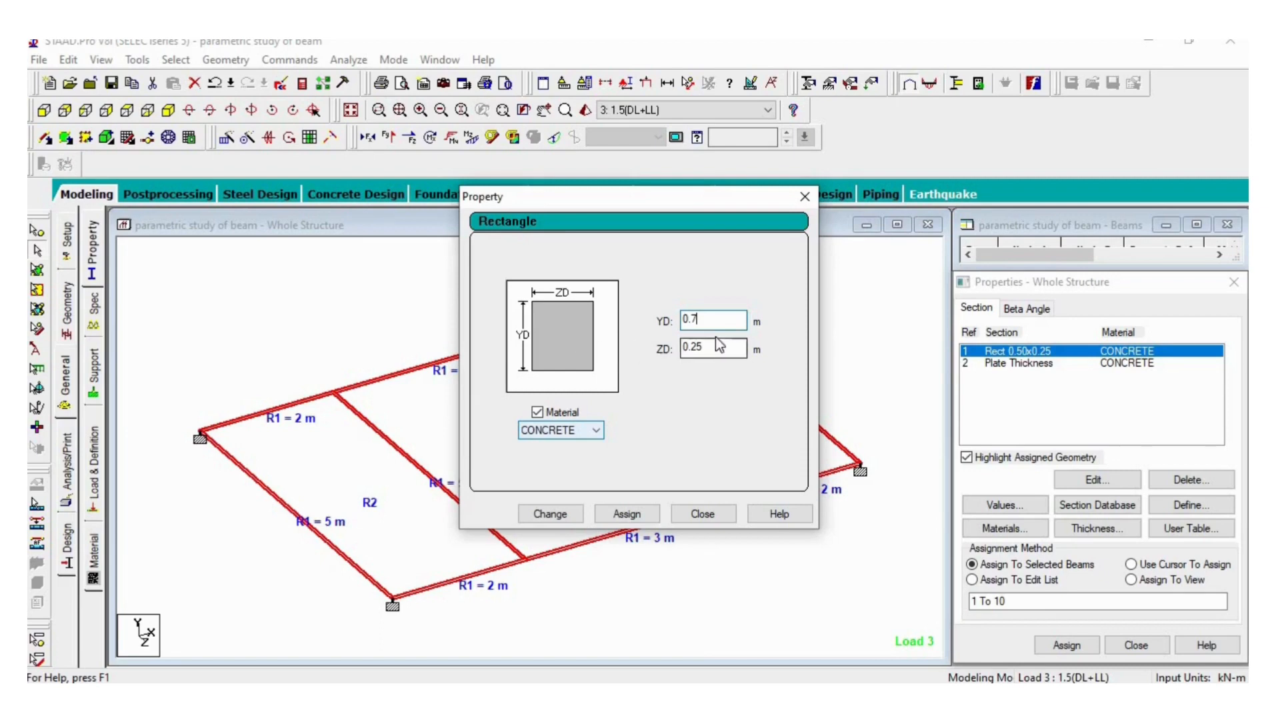
click(544, 514)
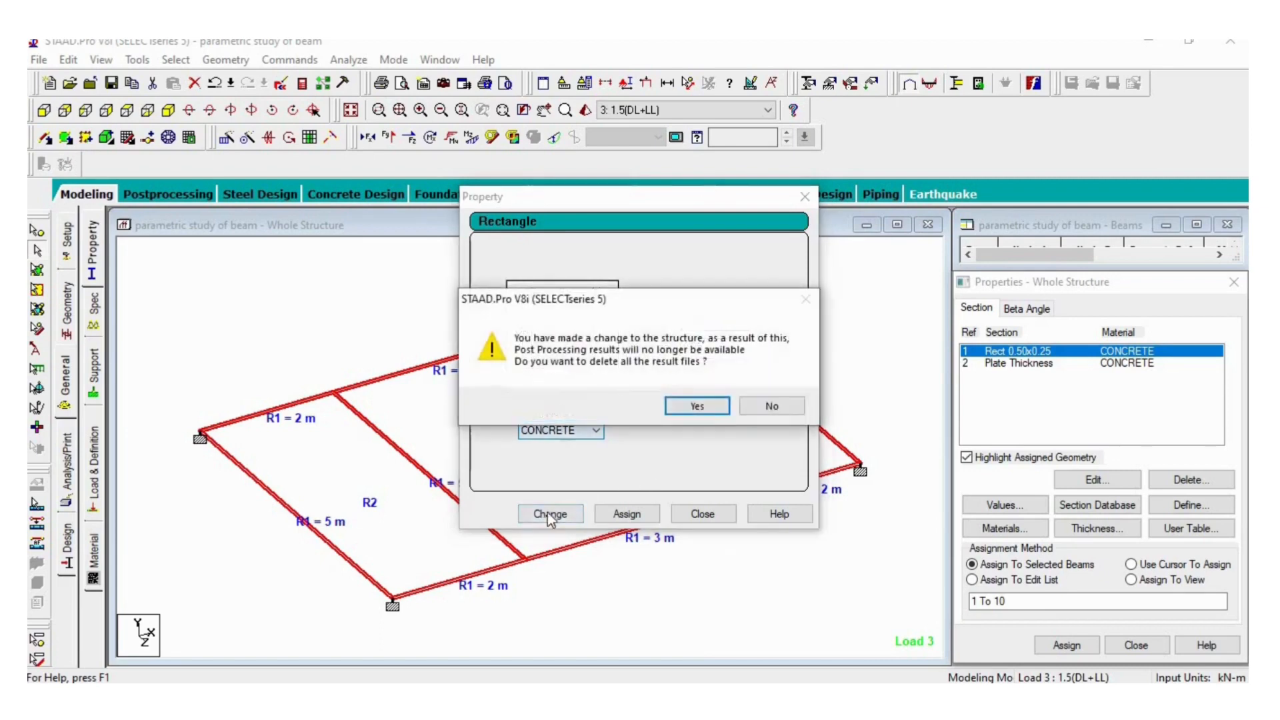
click(707, 404)
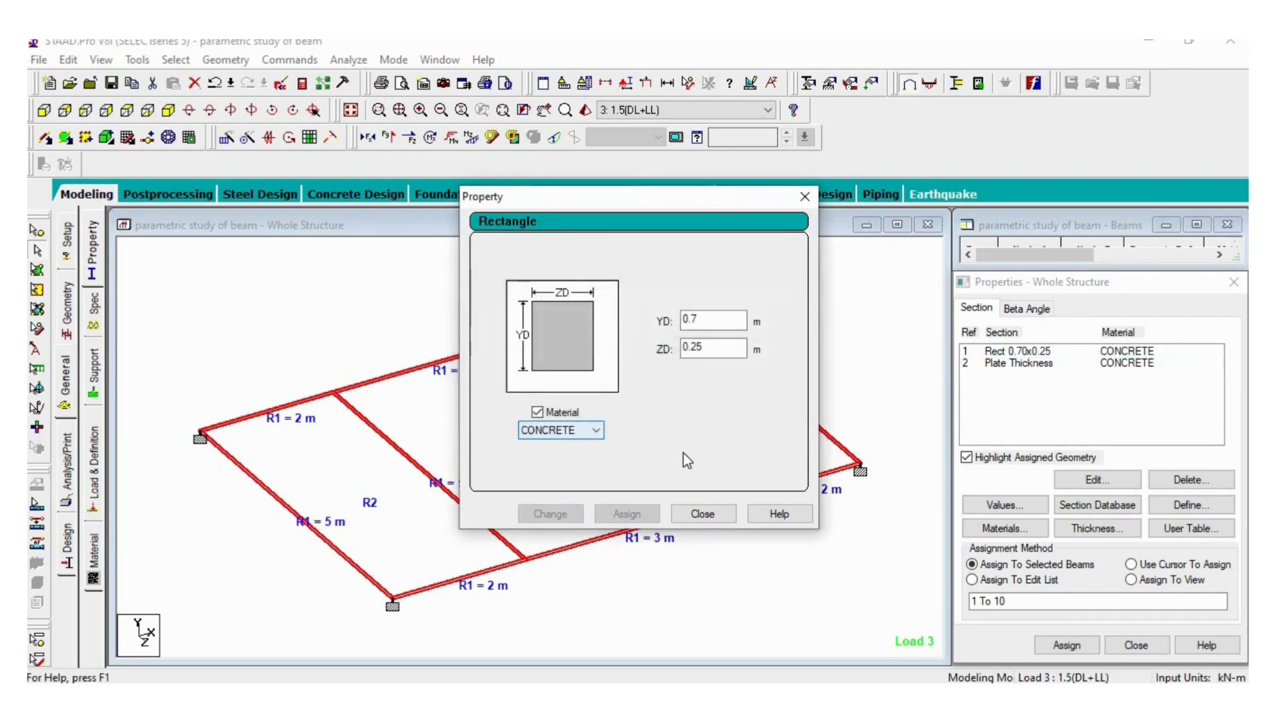
click(708, 514)
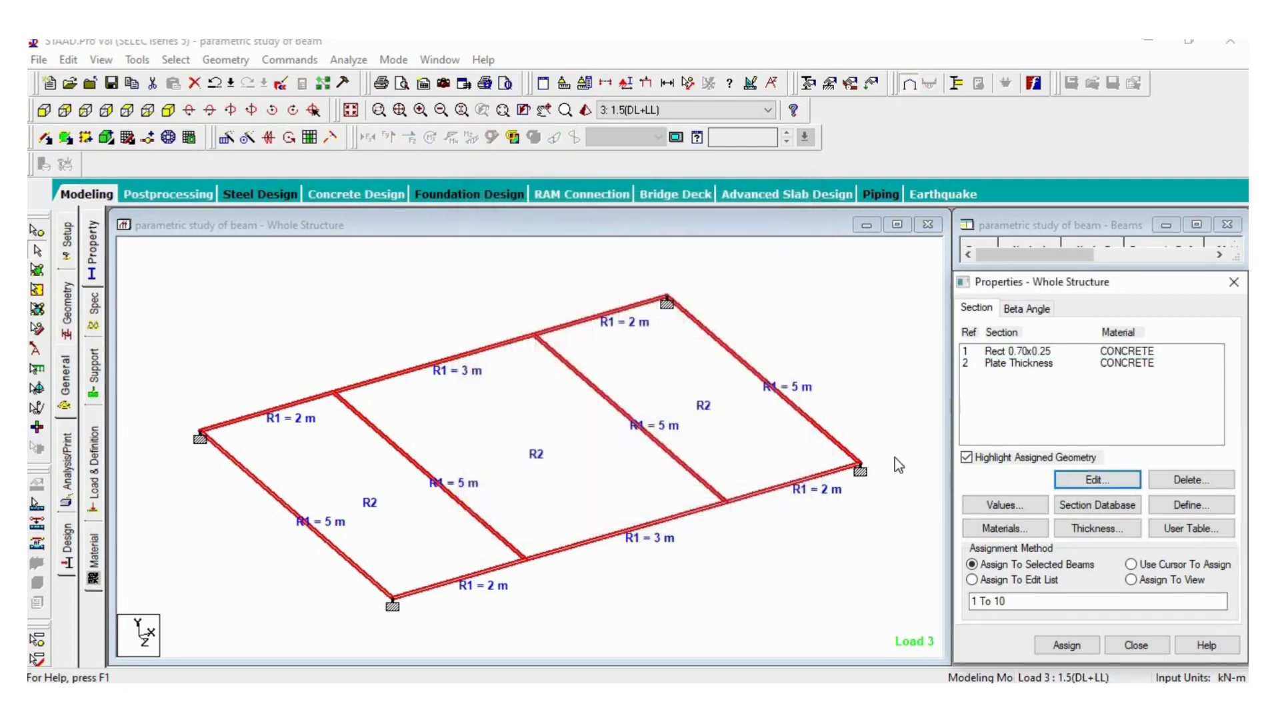
- Assign the Rect 0.70x0.25 concrete section to all beams in the view
click(1030, 352)
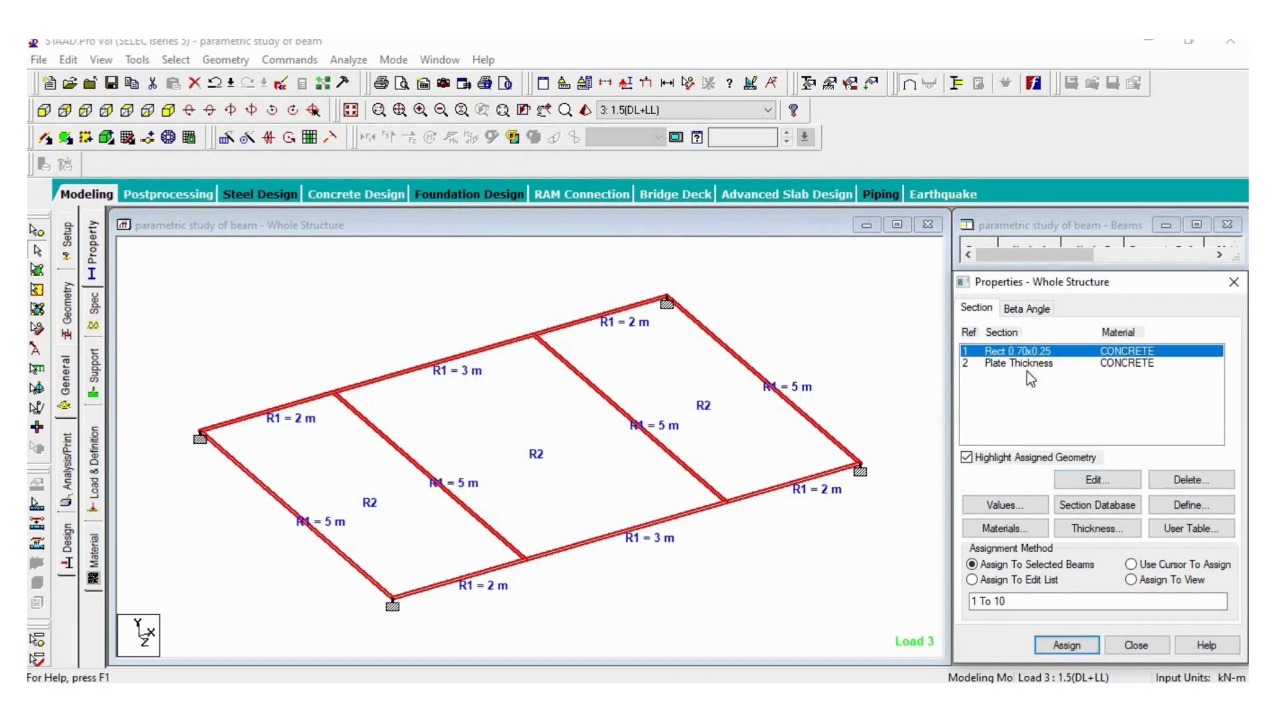
click(1131, 580)
click(1069, 645)
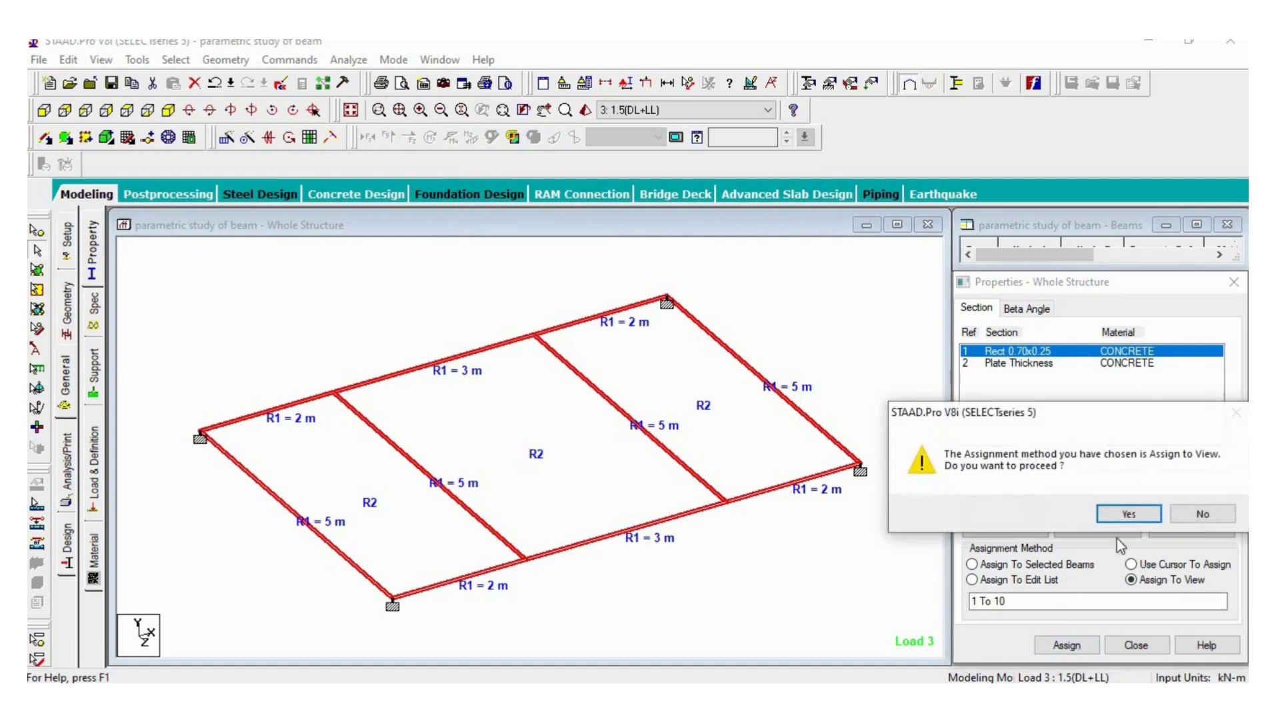
click(1124, 517)
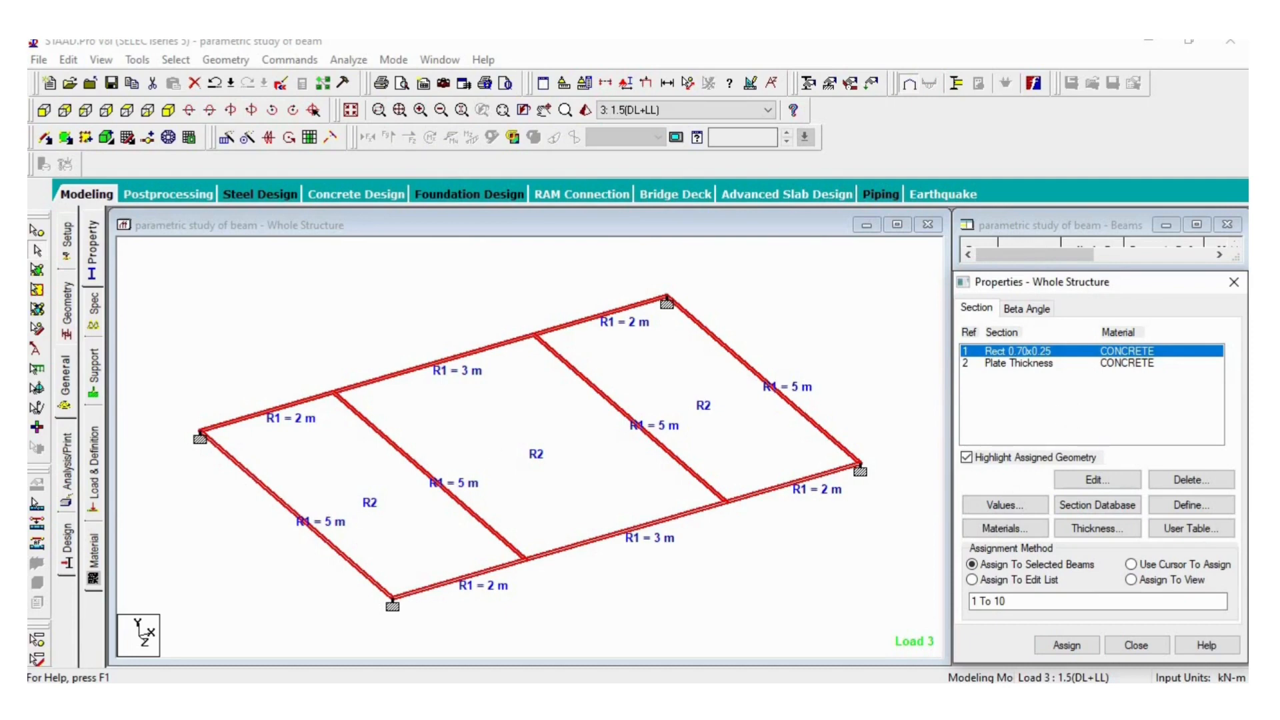
- Add a Perform Analysis command with the No Print option
click(69, 475)
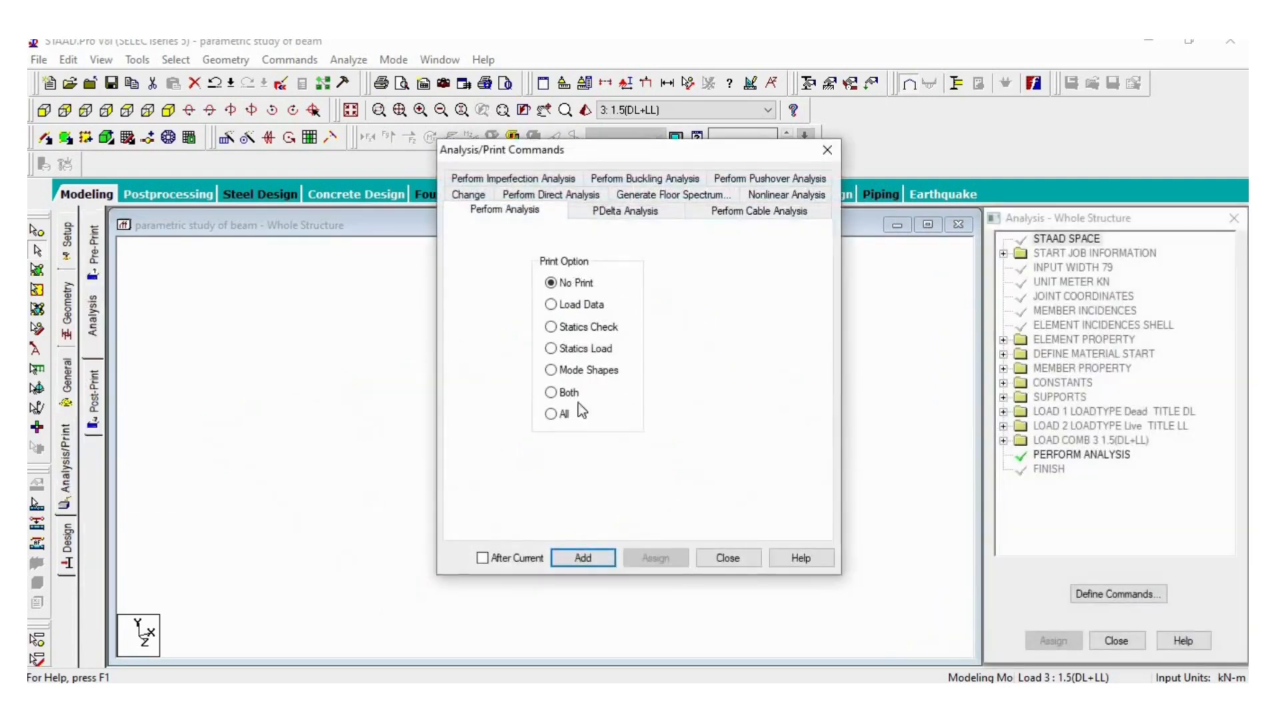
click(584, 560)
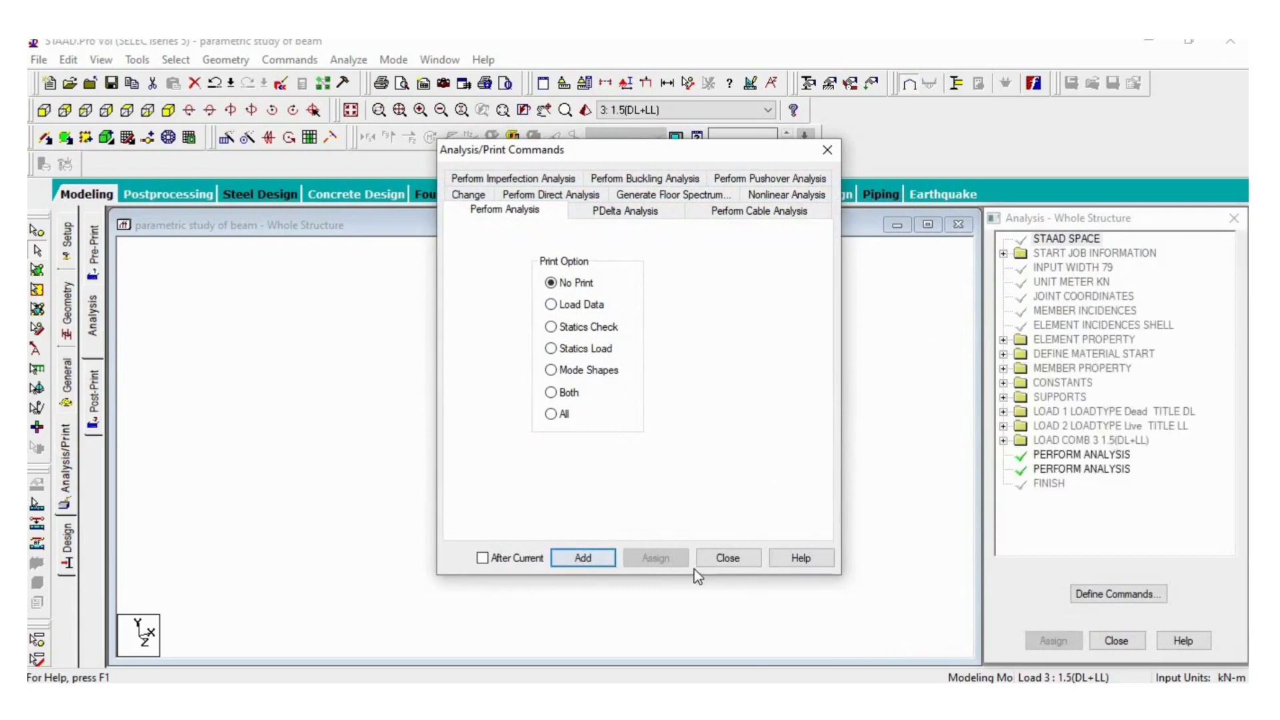
click(710, 560)
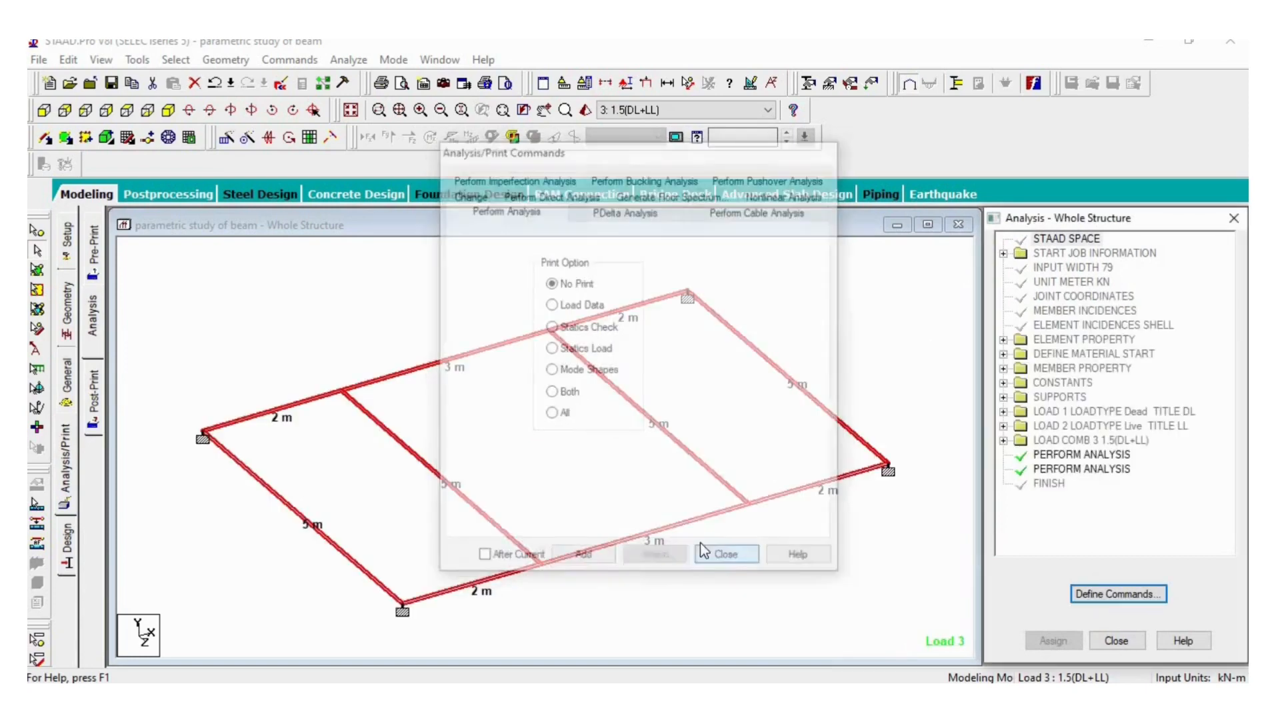
- Run the analysis, saving the modified structure, and go to Post Processing Mode
click(348, 60)
click(354, 80)
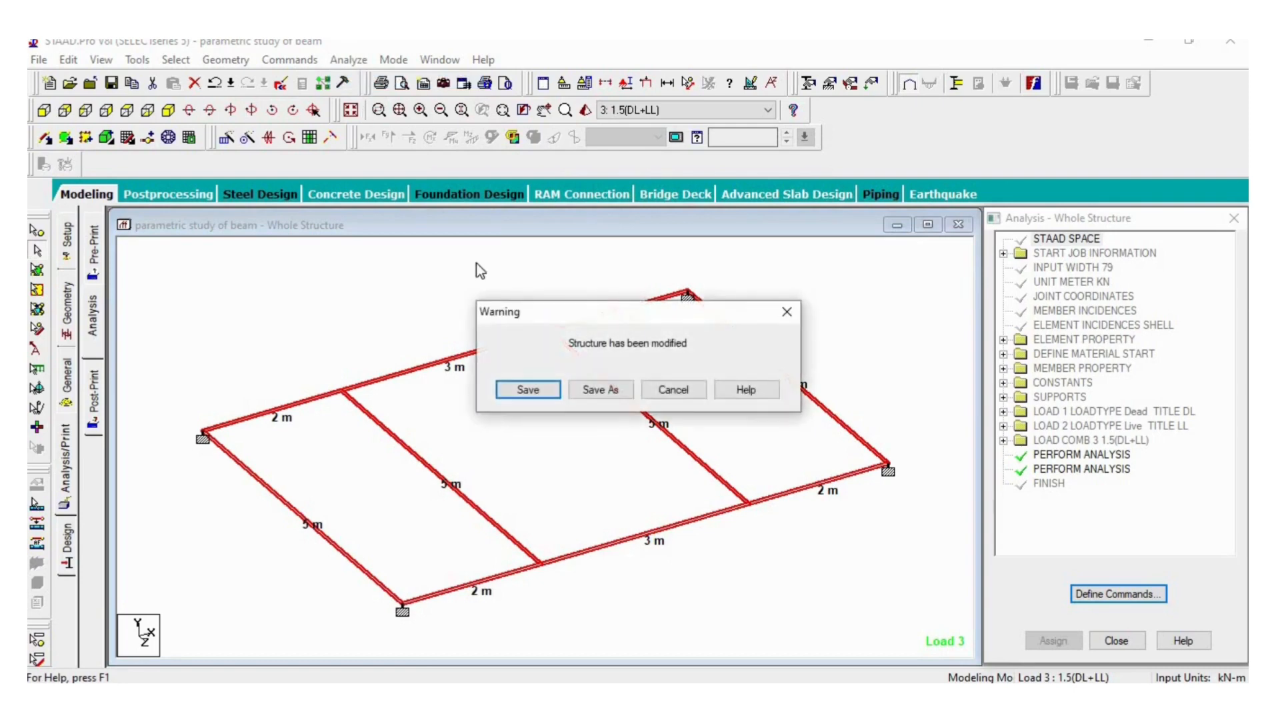
click(534, 388)
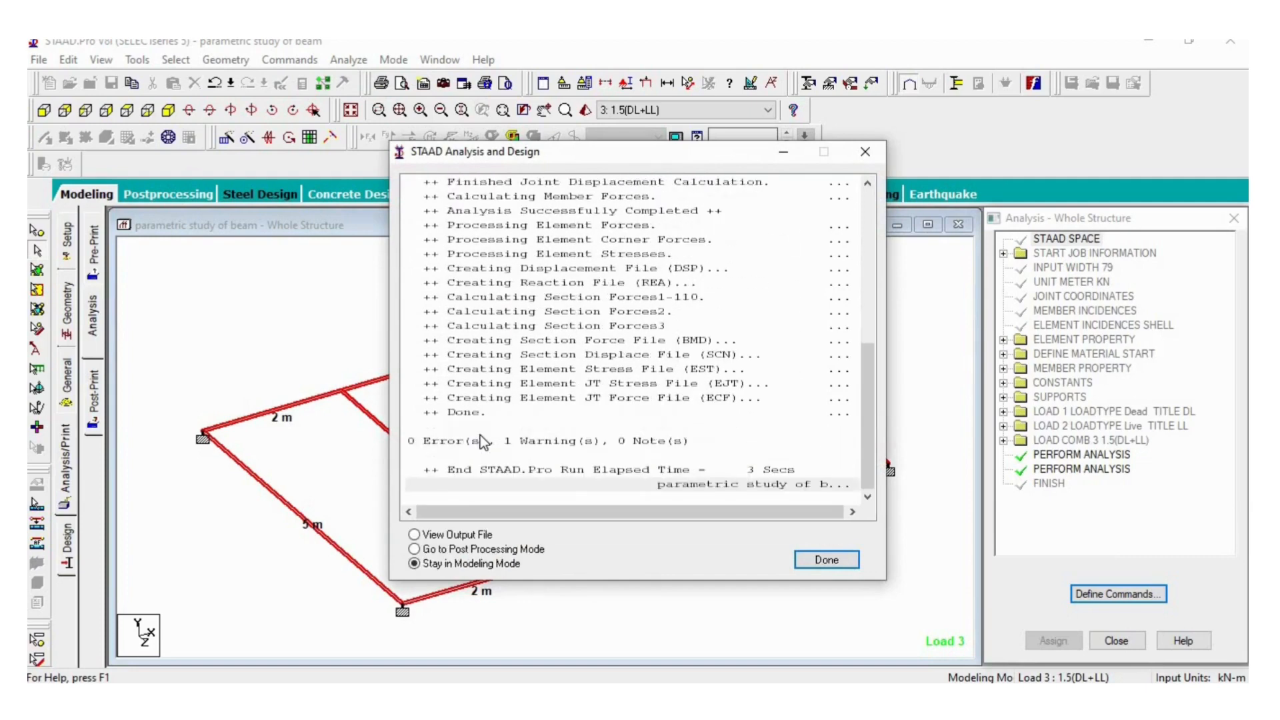
click(453, 551)
click(838, 558)
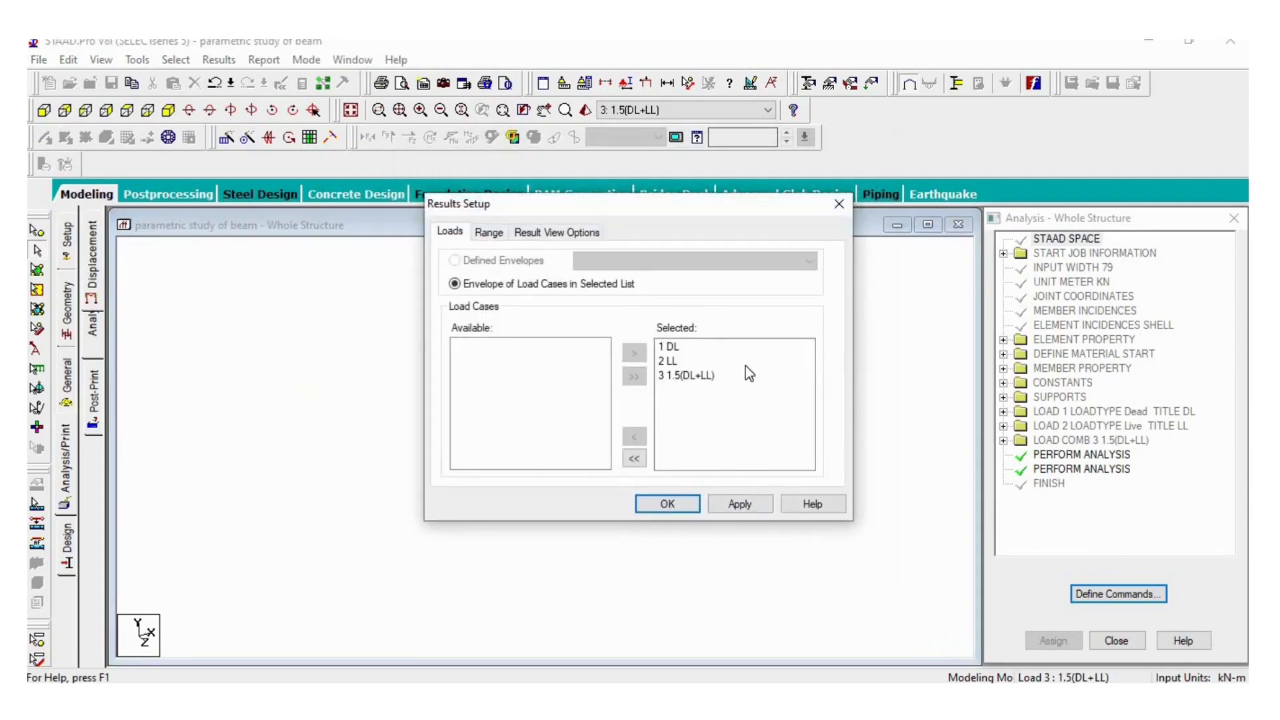
- Apply the results setup with load cases DL, LL and 1.5(DL+LL), and view the support reactions
click(739, 504)
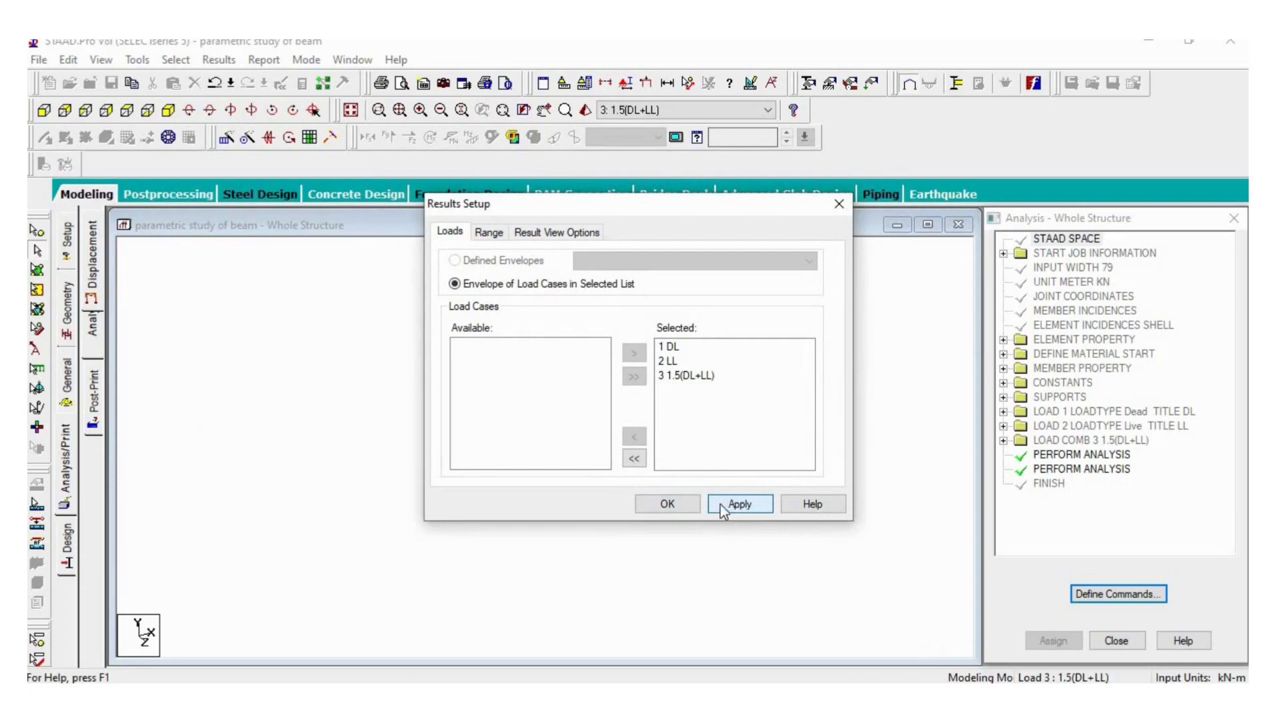
click(666, 505)
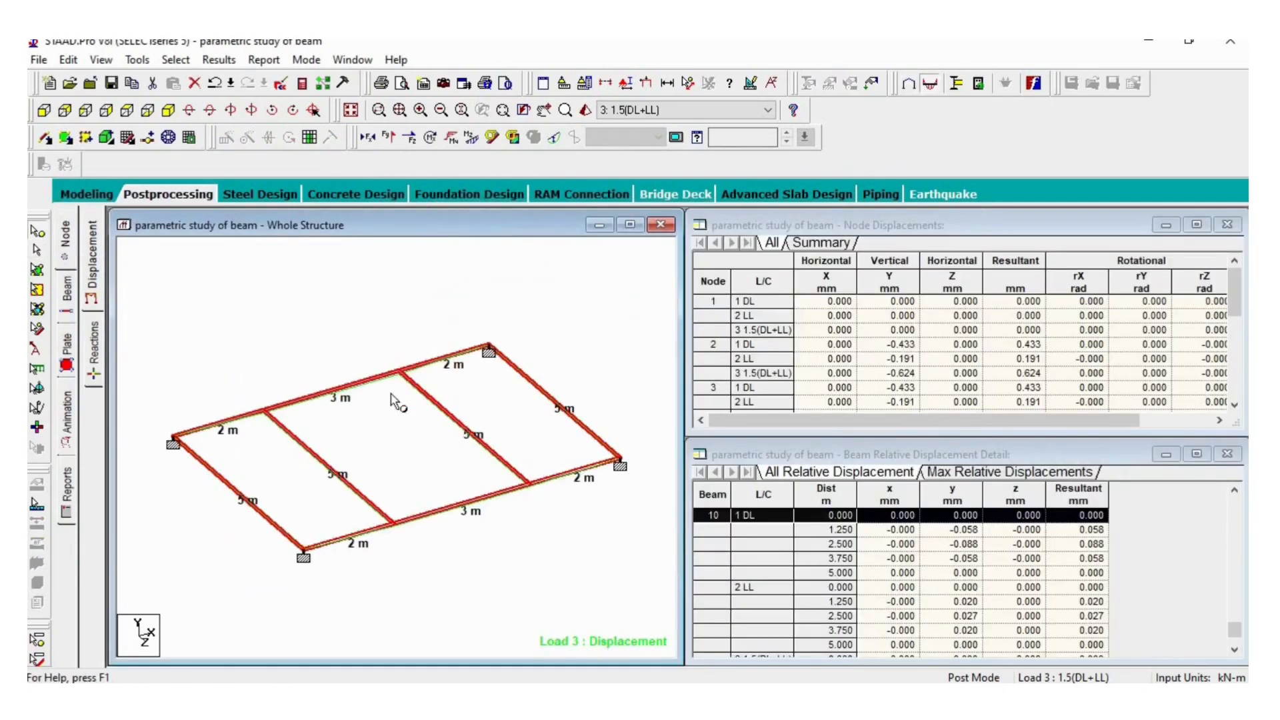
click(99, 355)
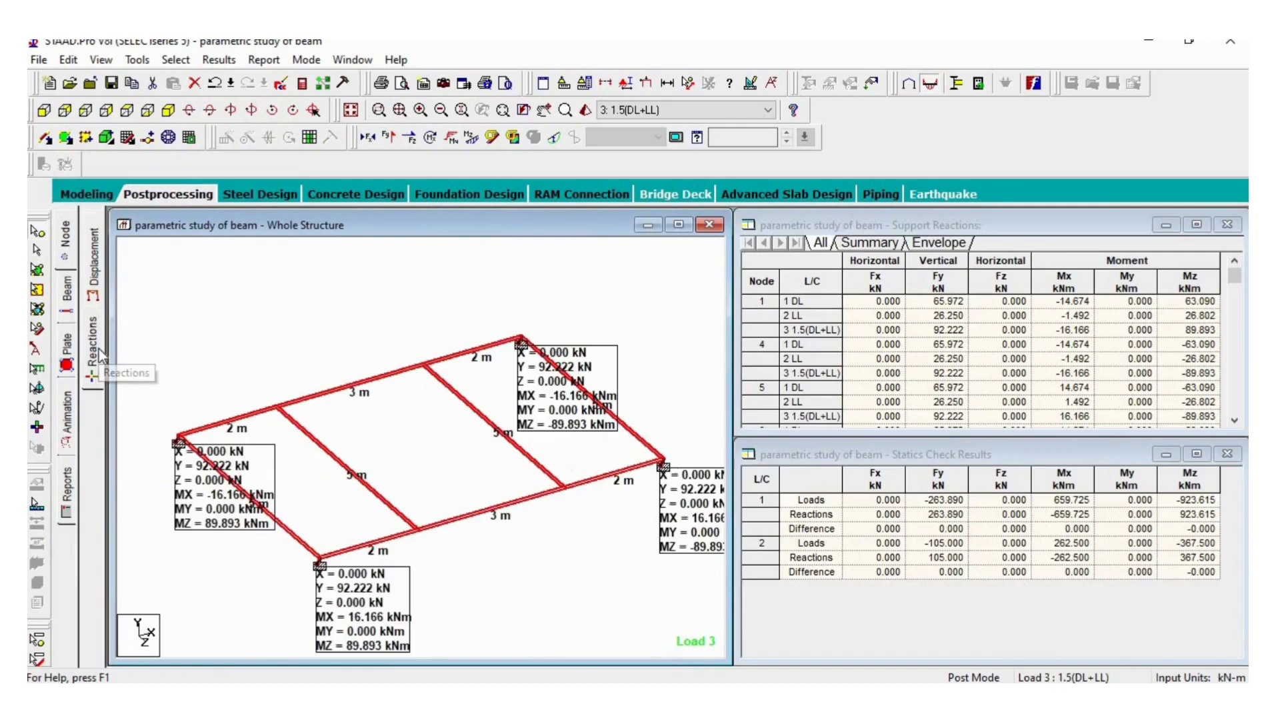
- Return to the node displacement view and set the displacement result scale to 8 mm per m
click(99, 292)
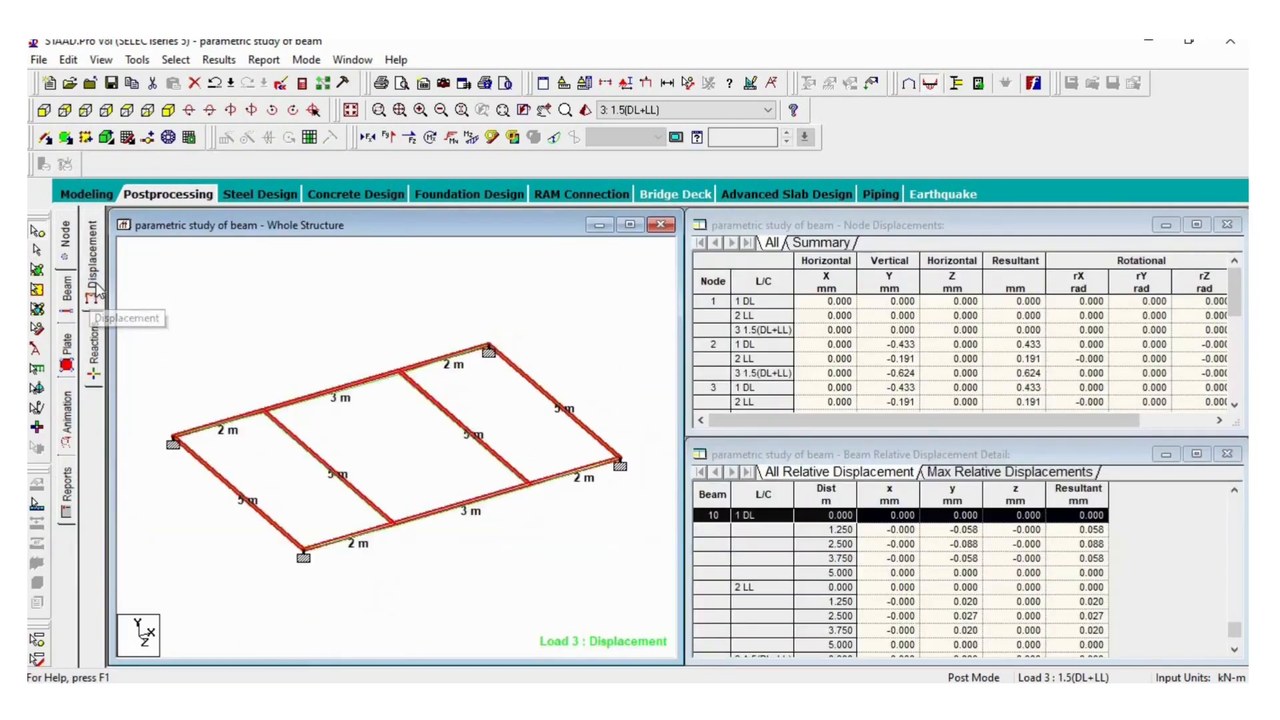
right_click(237, 335)
click(323, 514)
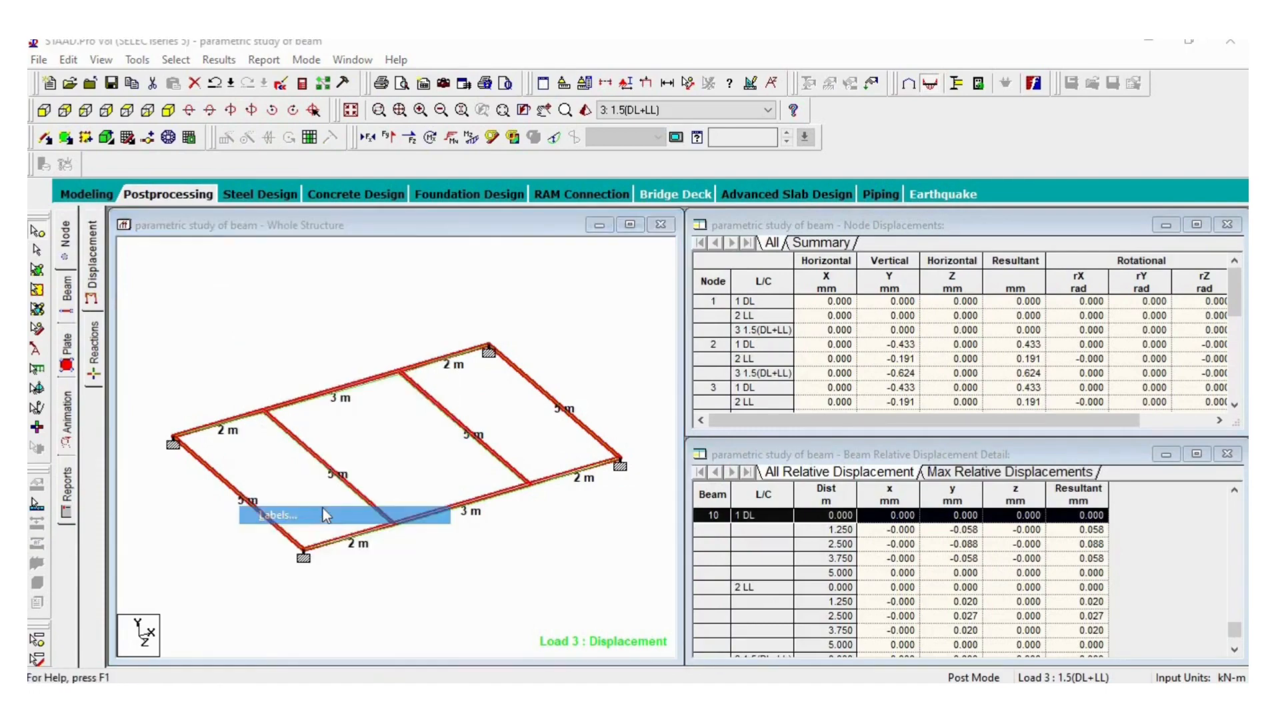
click(711, 128)
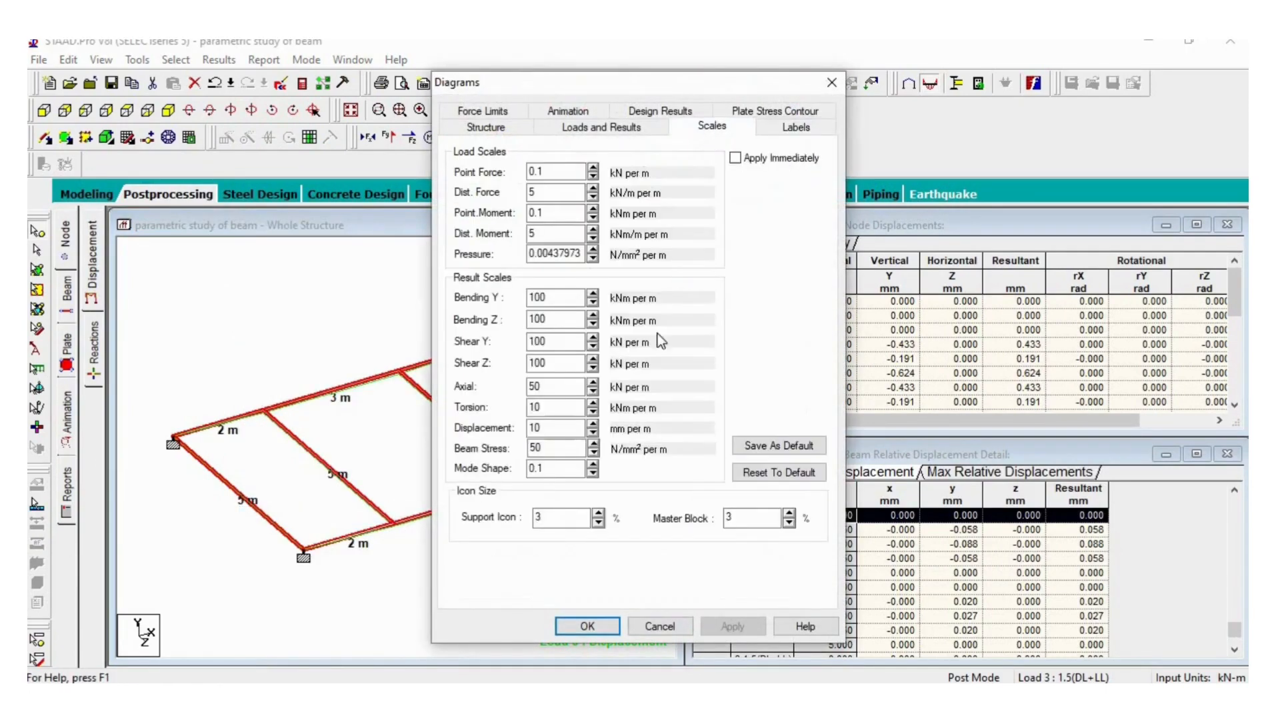
double_click(529, 428)
text(8)
click(722, 630)
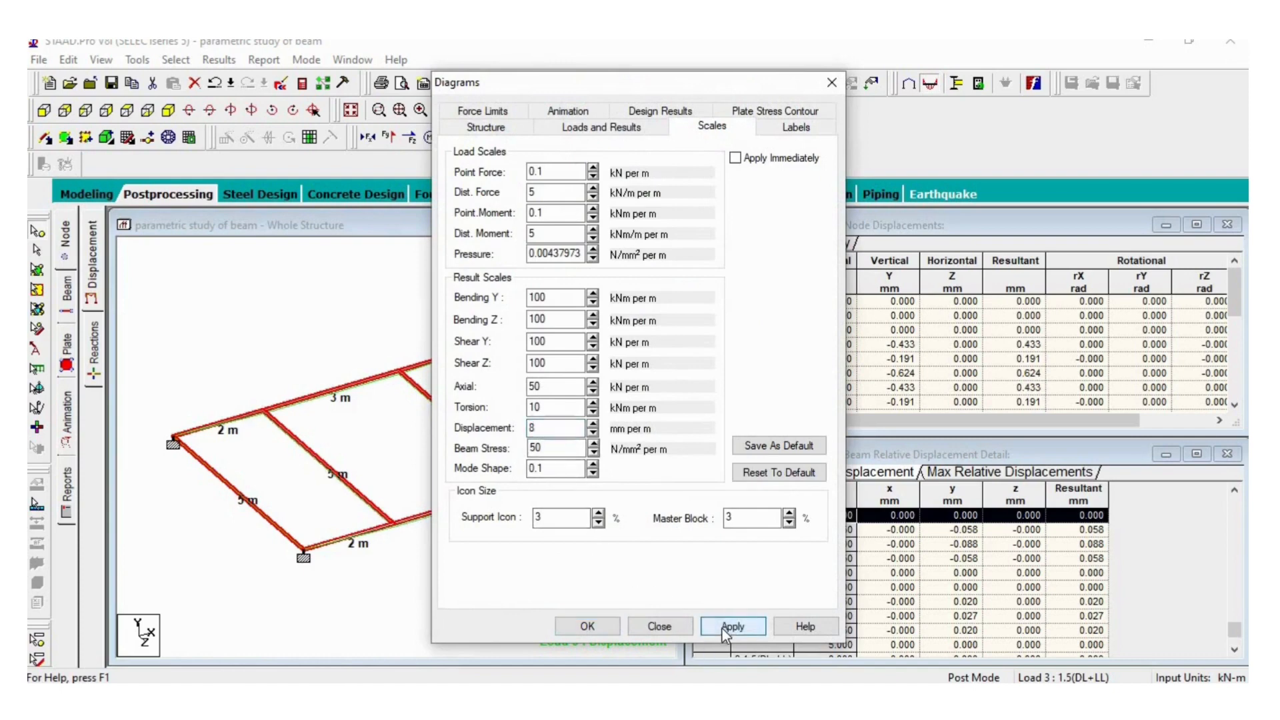
- Accept the diagram scales with the beams deselected, and view the beam forces and beam graphs for load case 1.5(DL+LL)
click(575, 626)
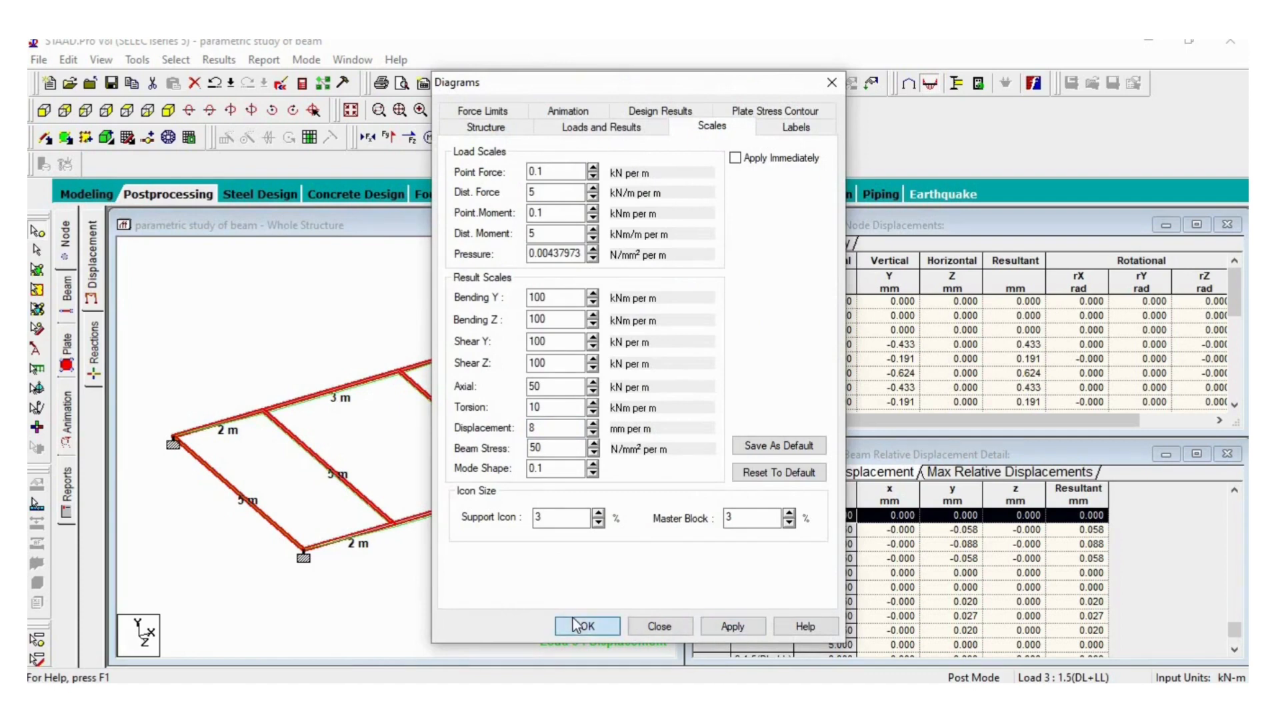
click(293, 328)
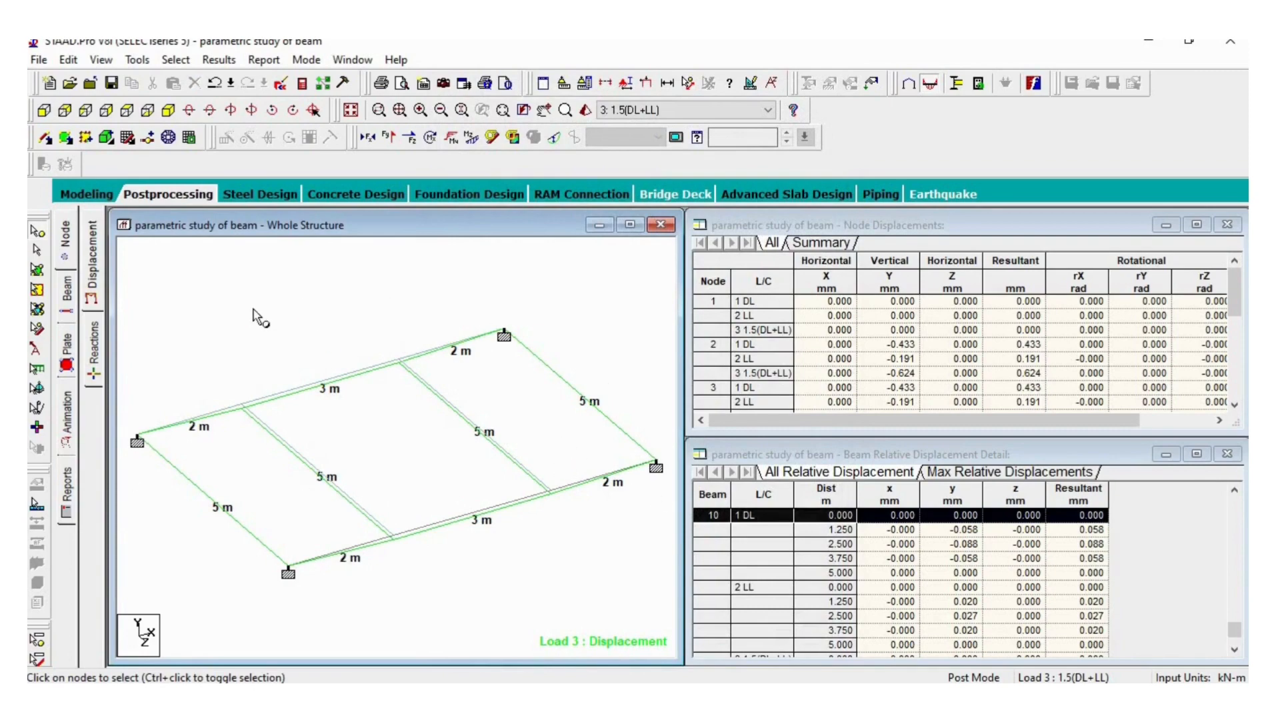
click(65, 303)
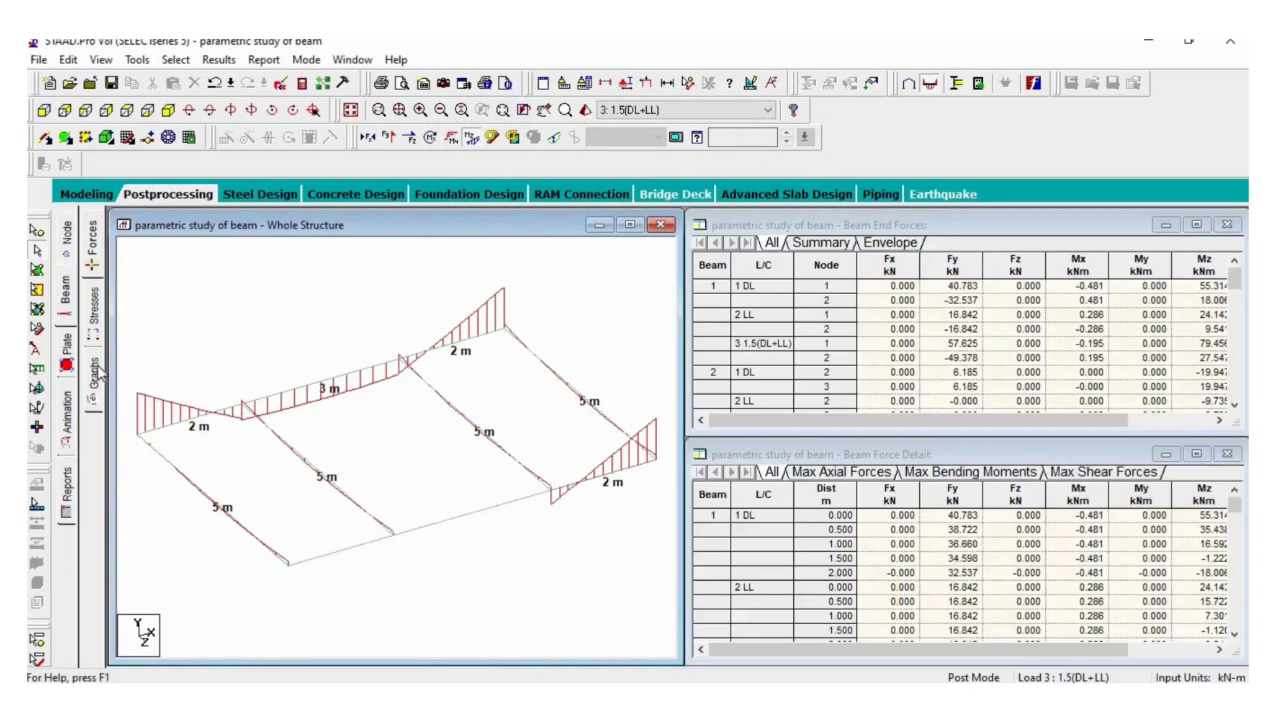
click(93, 387)
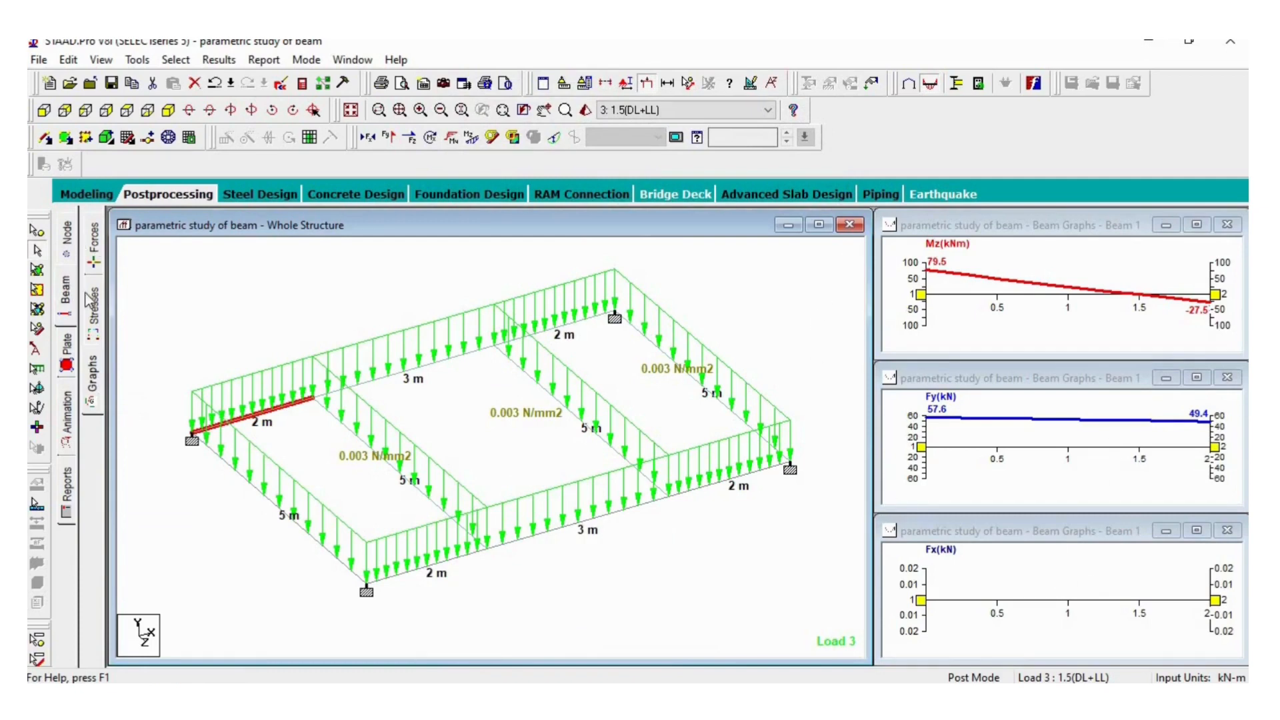
- Generate a report containing the Node Displacement Summary and Beam Displ Summary output items, with 10 report detail increments
click(67, 494)
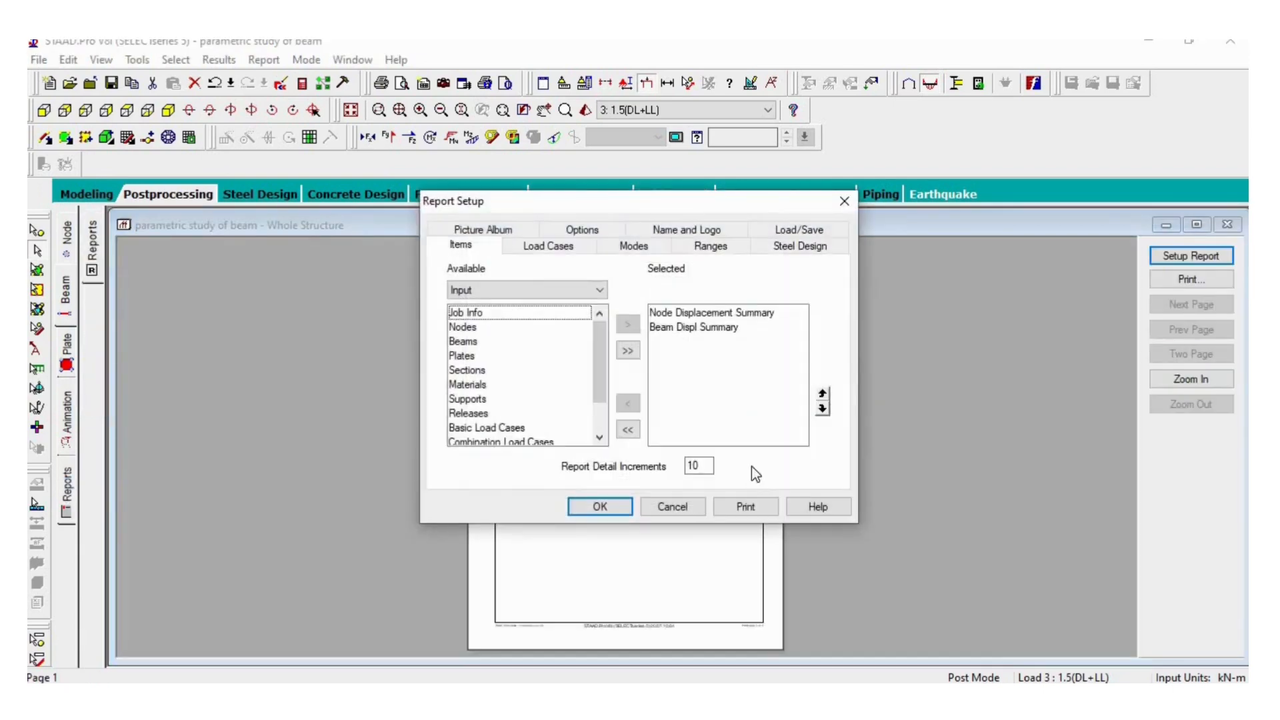
click(563, 290)
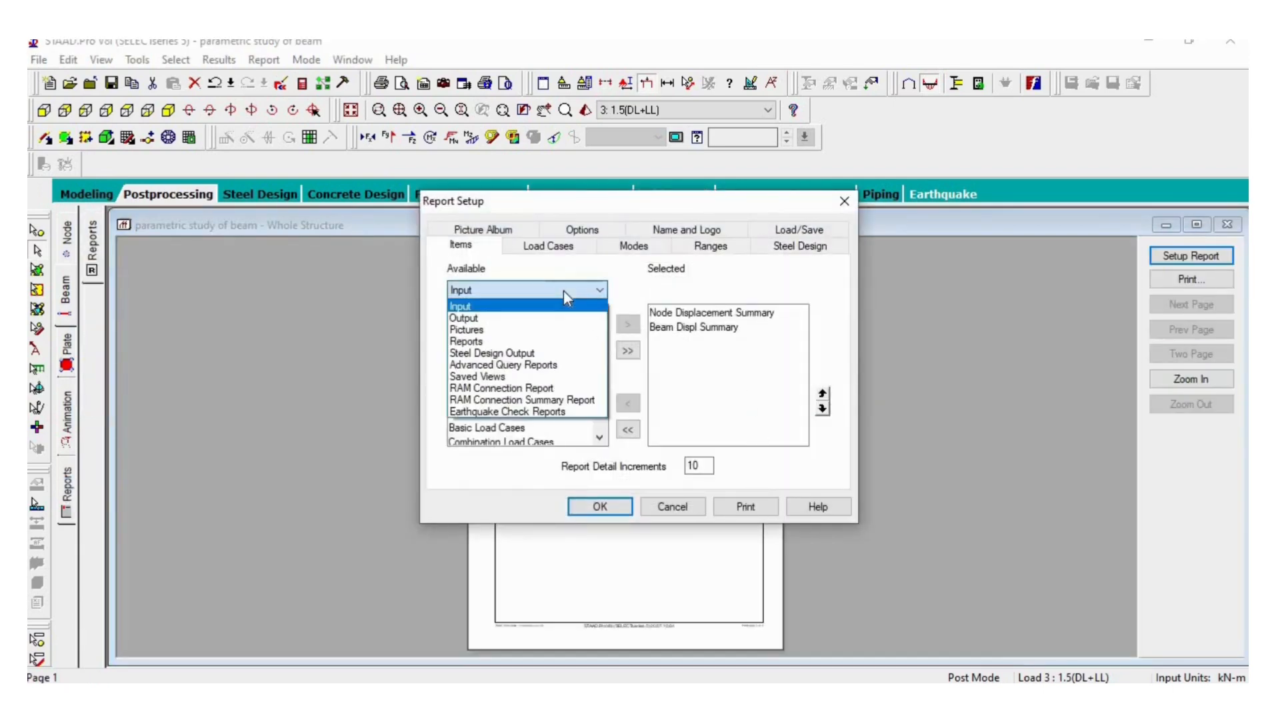
click(551, 320)
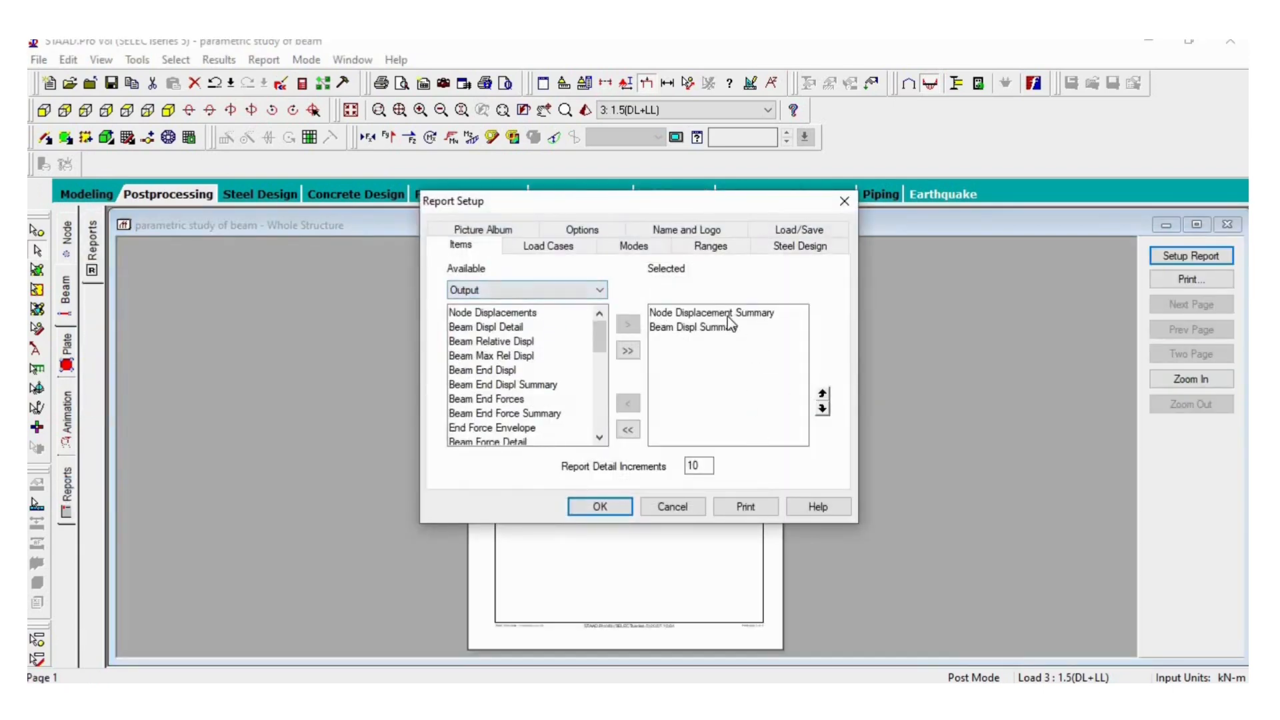
click(600, 507)
click(601, 512)
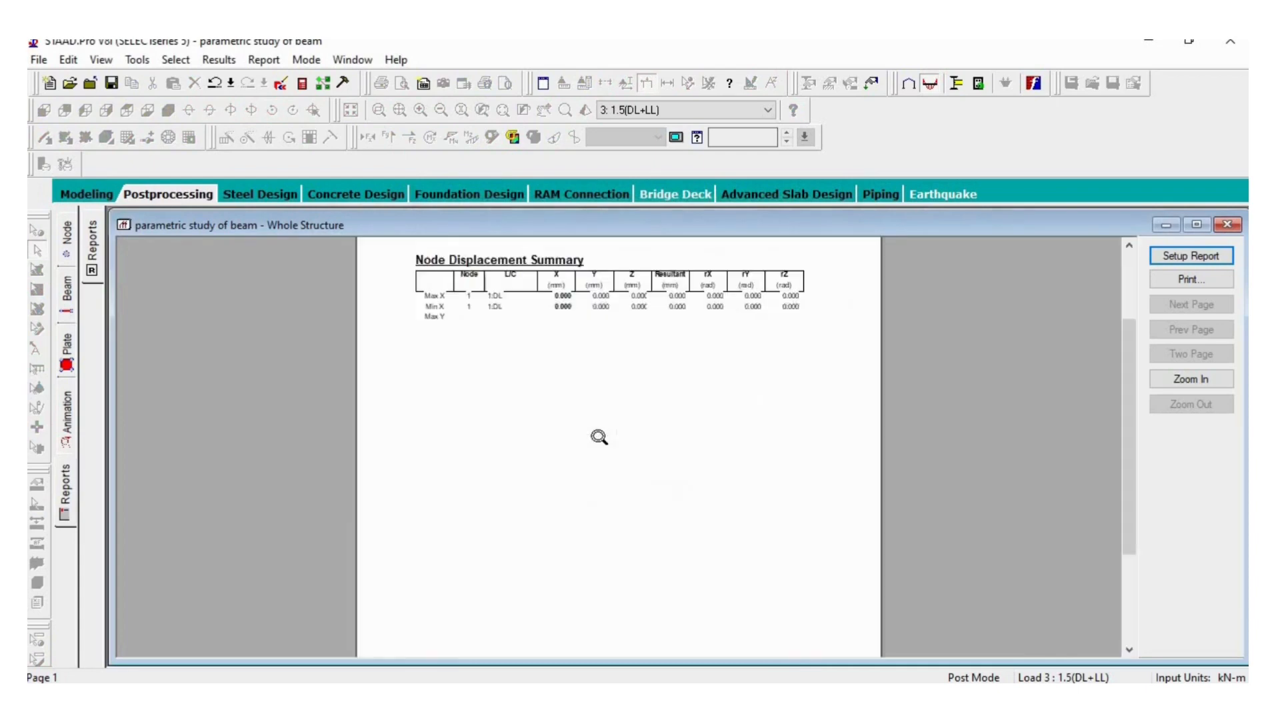
- Examine the Node Displacement Summary and Beam Displacement Detail Summary tables in the report
click(445, 264)
scroll(462, 318, down, 5)
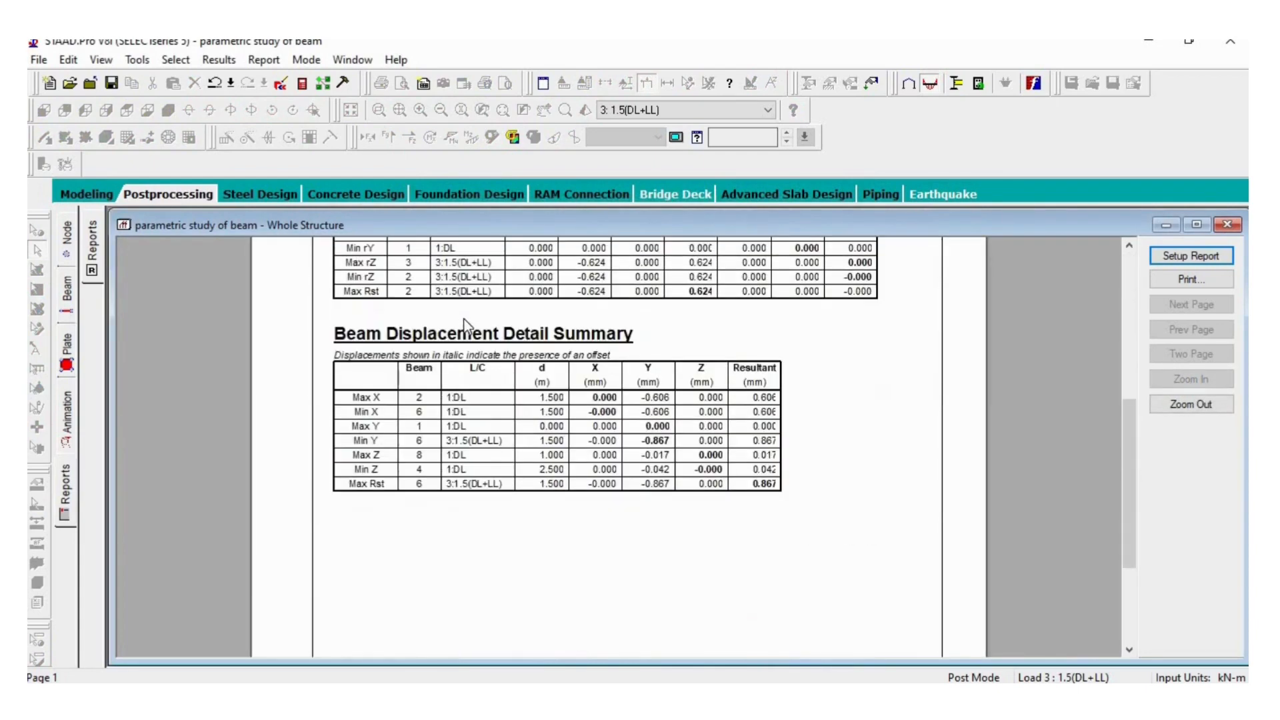
scroll(464, 326, up, 5)
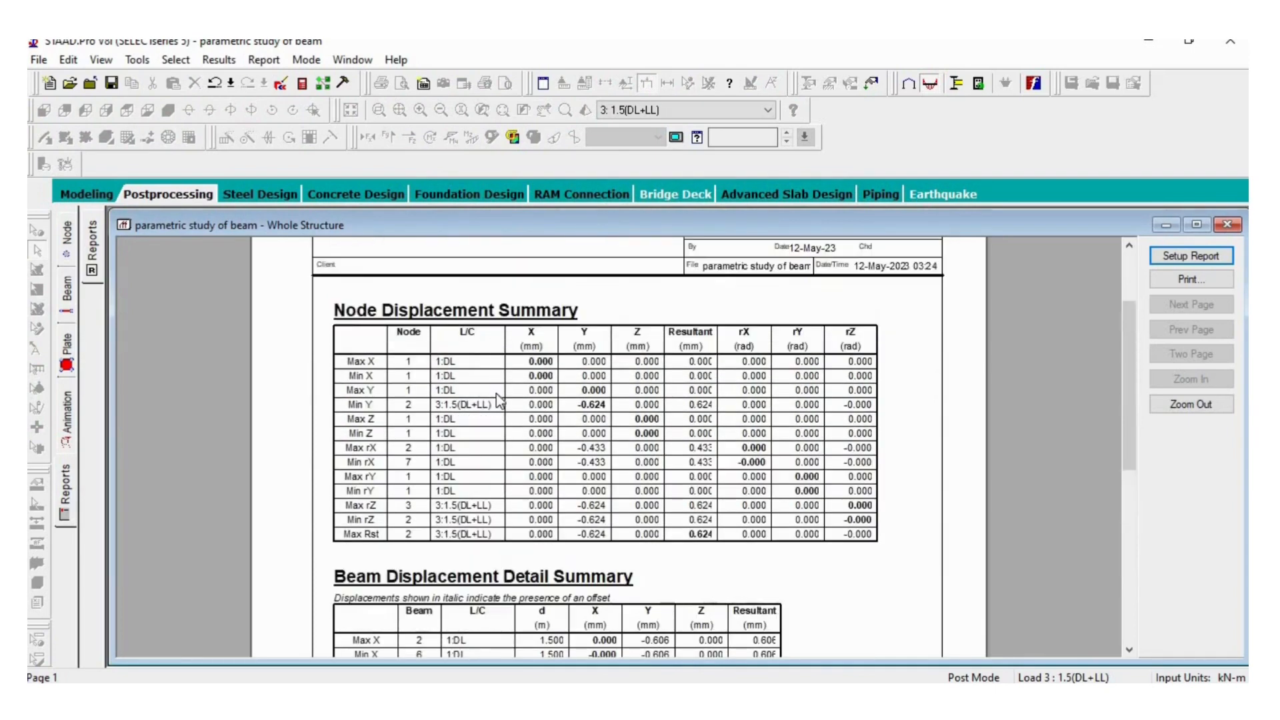
- Reopen and dismiss the report setup, and return to the beam forces view with the Bending Z diagram
click(67, 494)
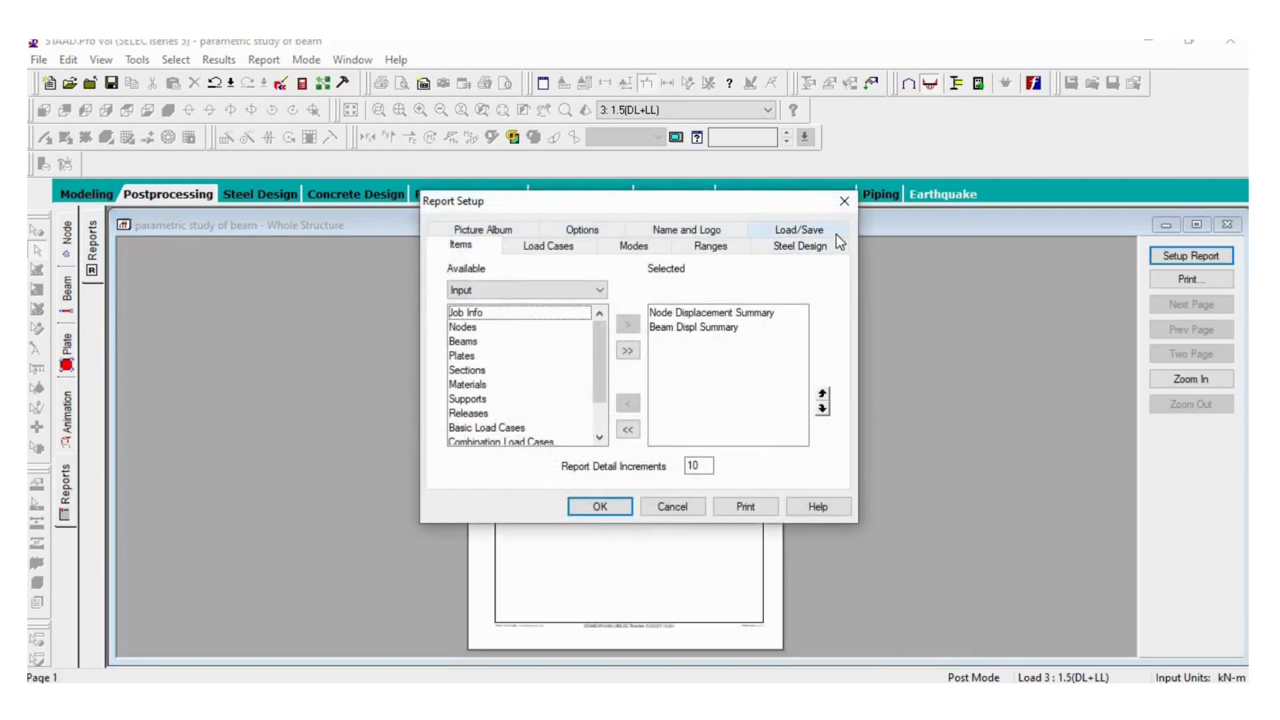
click(844, 201)
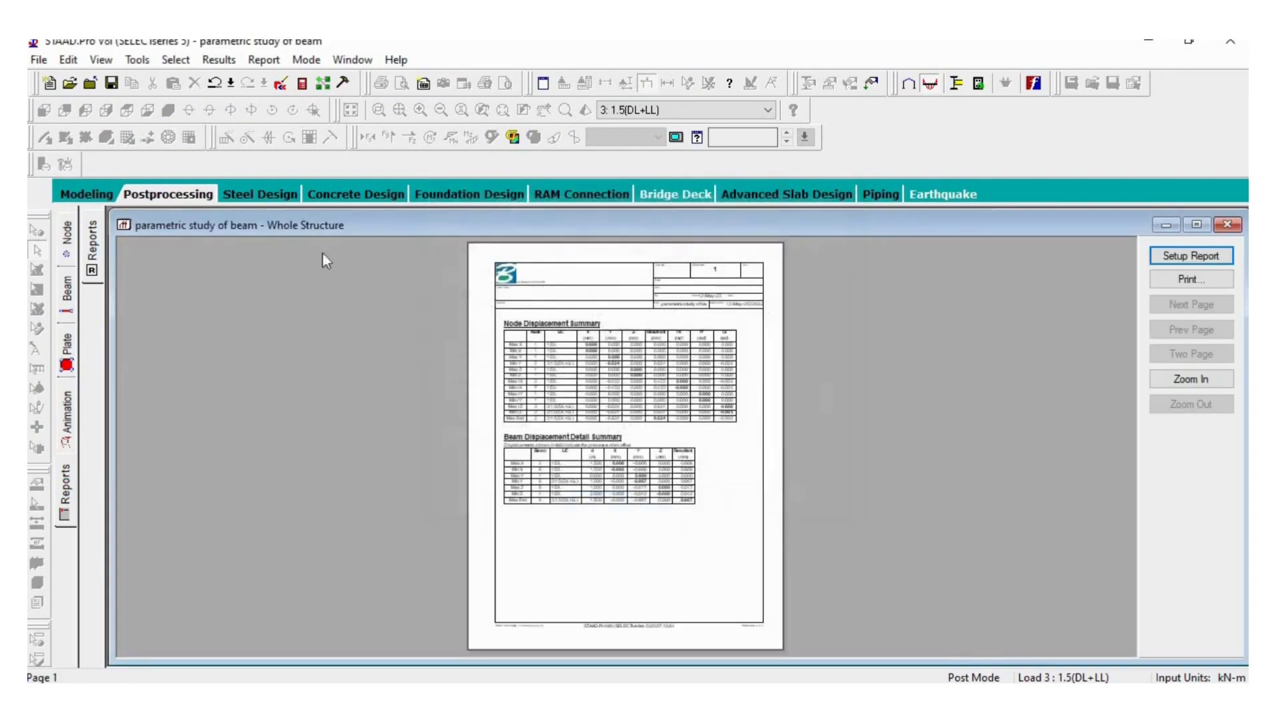
click(74, 289)
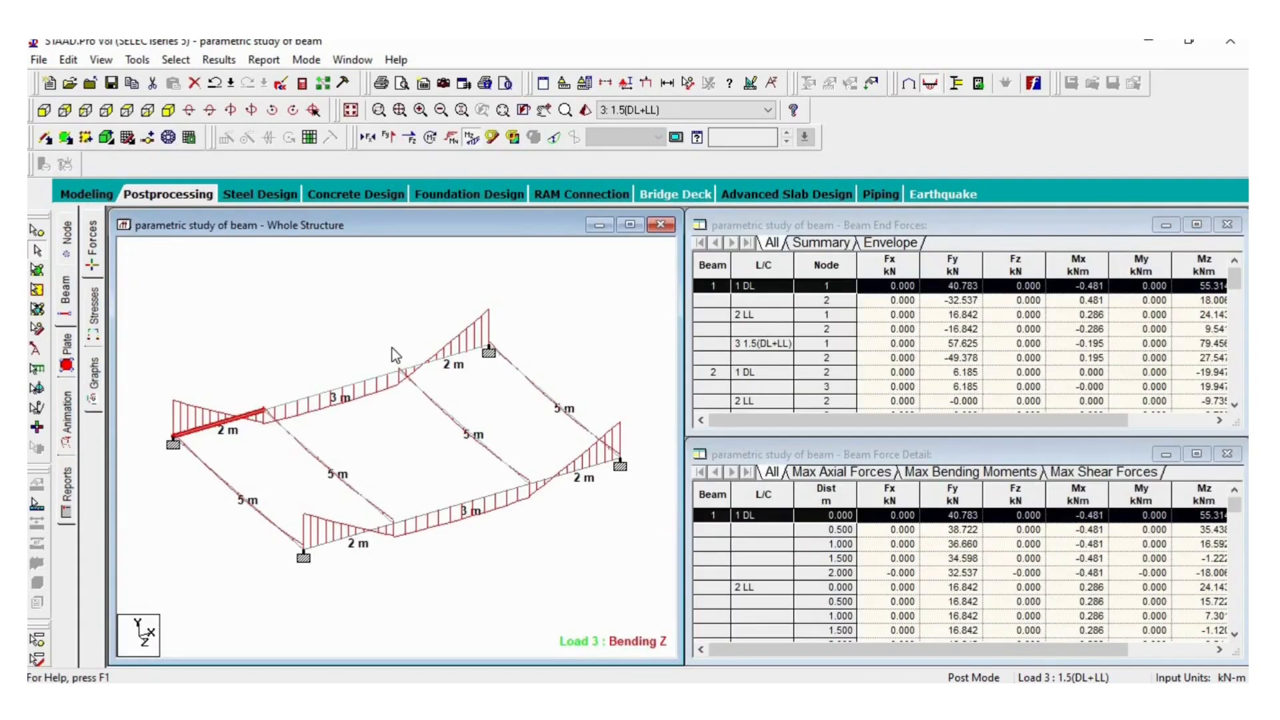